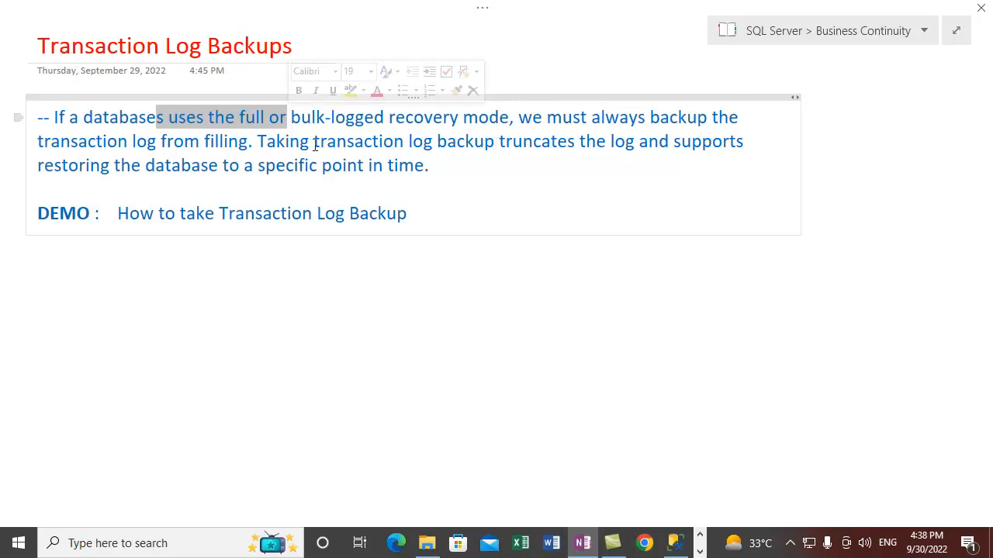
Step: Read through the OneNote notes on transaction log backups, highlighting the key phrases and the demo line
left_click(253, 166)
left_click_drag(89, 142, 241, 136)
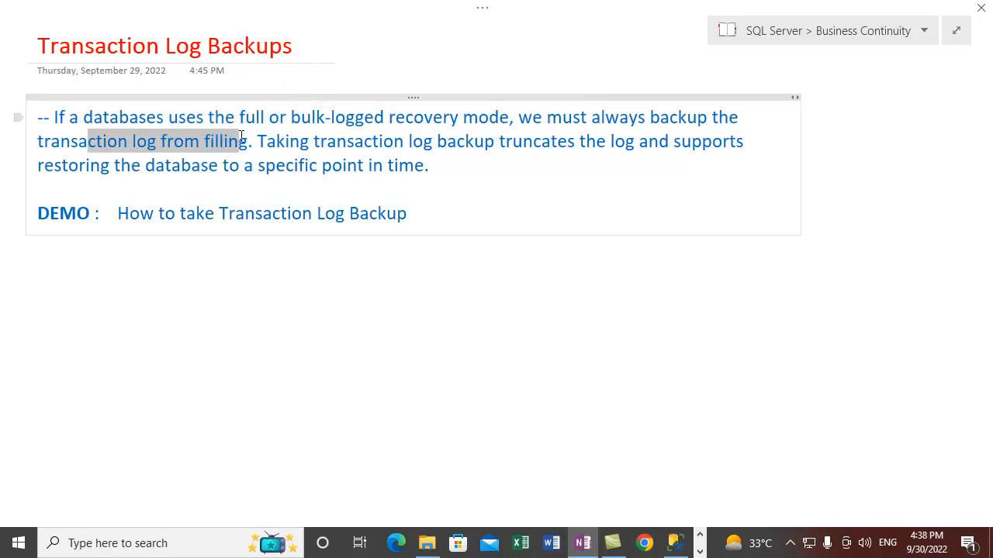
left_click(284, 167)
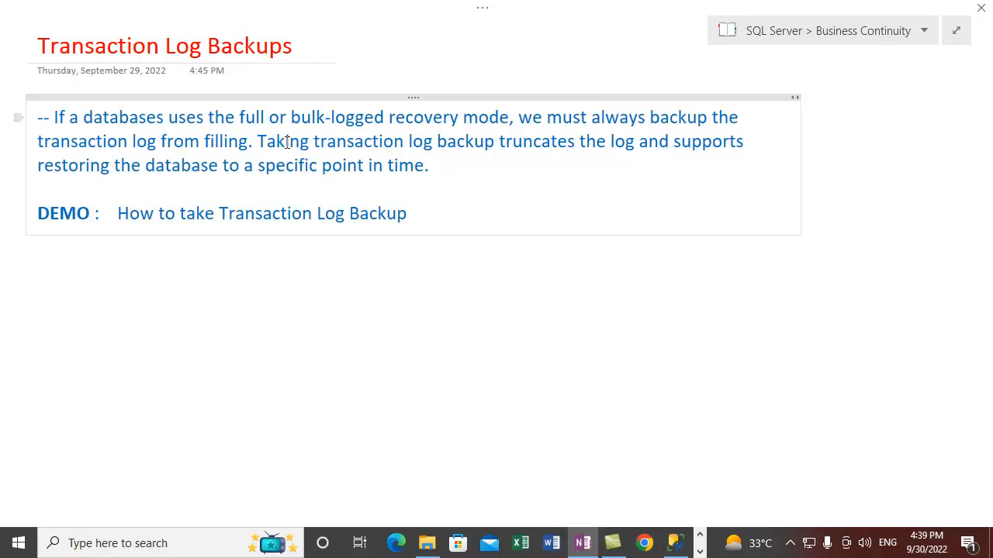
left_click_drag(258, 143, 705, 139)
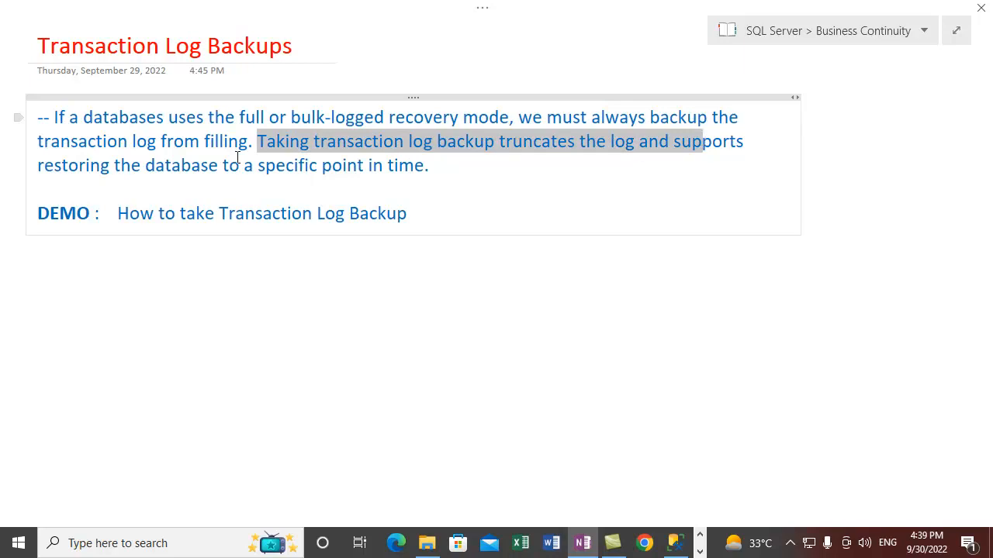
left_click_drag(87, 166, 413, 172)
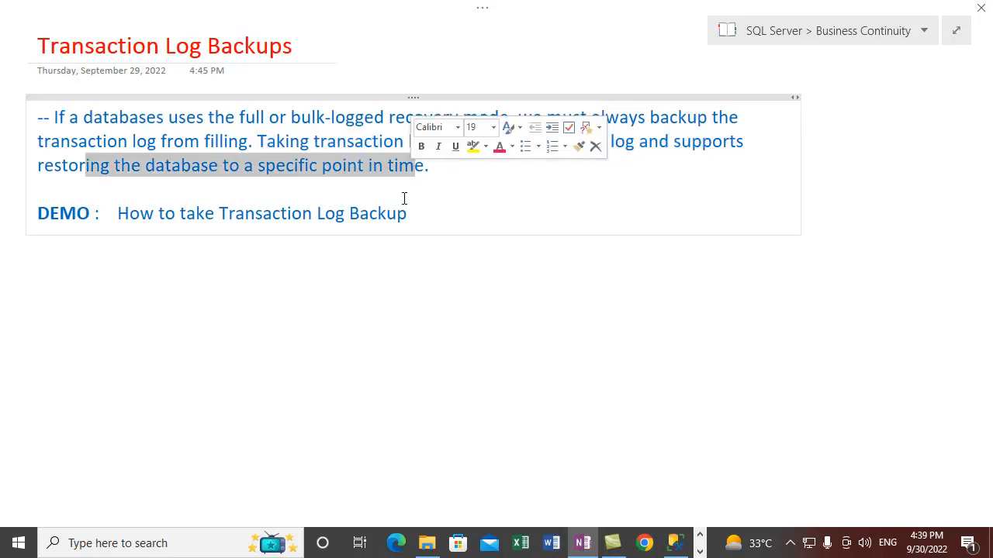
left_click_drag(158, 214, 345, 214)
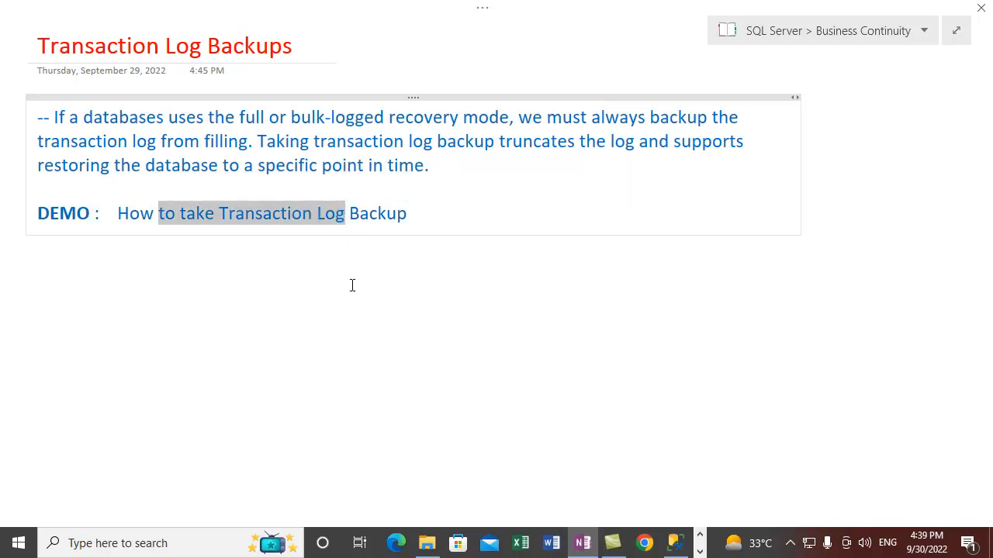
Step: Switch to SQL Server Management Studio and check the recovery model in the Northwind database's properties, then close them without changes
left_click(675, 543)
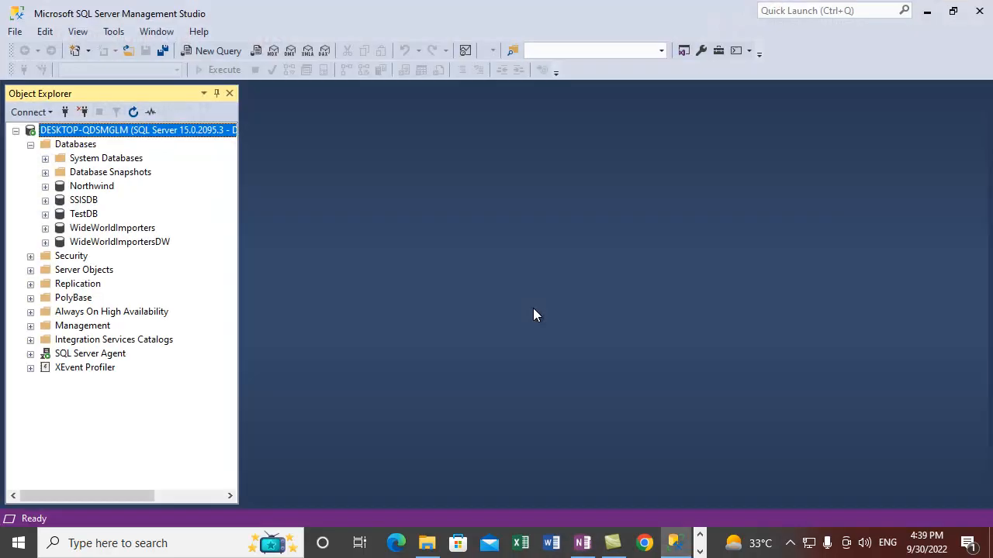
right_click(95, 188)
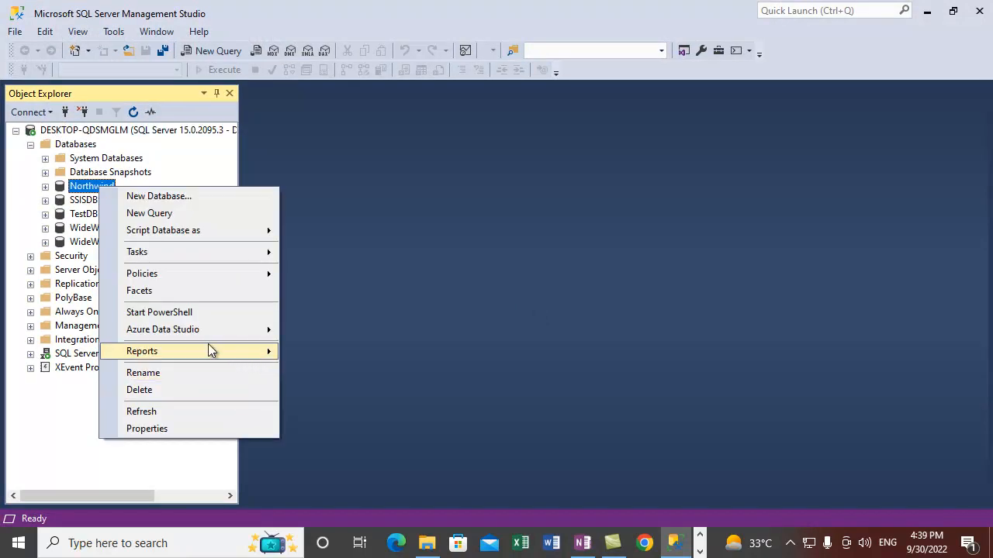
left_click(166, 428)
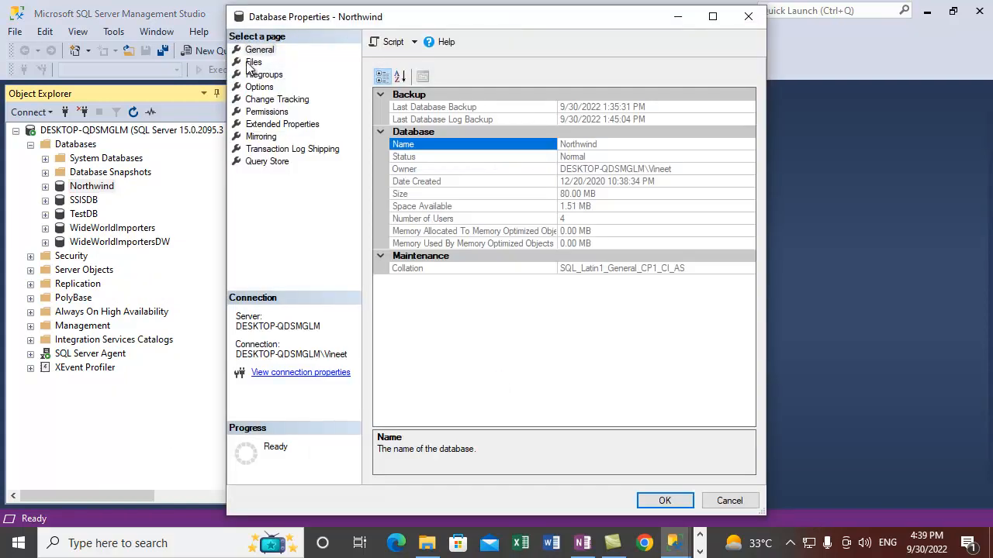
left_click(258, 88)
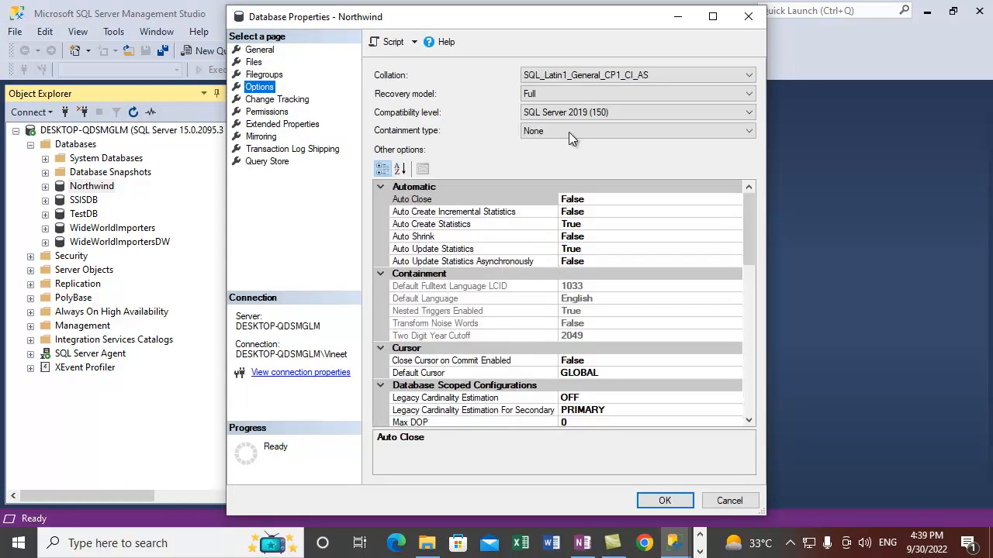
left_click(532, 93)
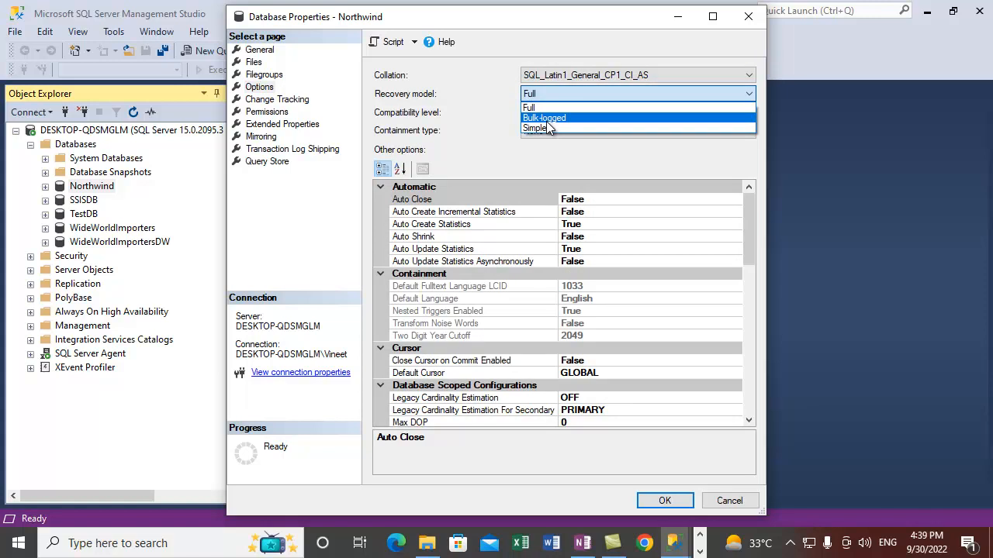
left_click(532, 107)
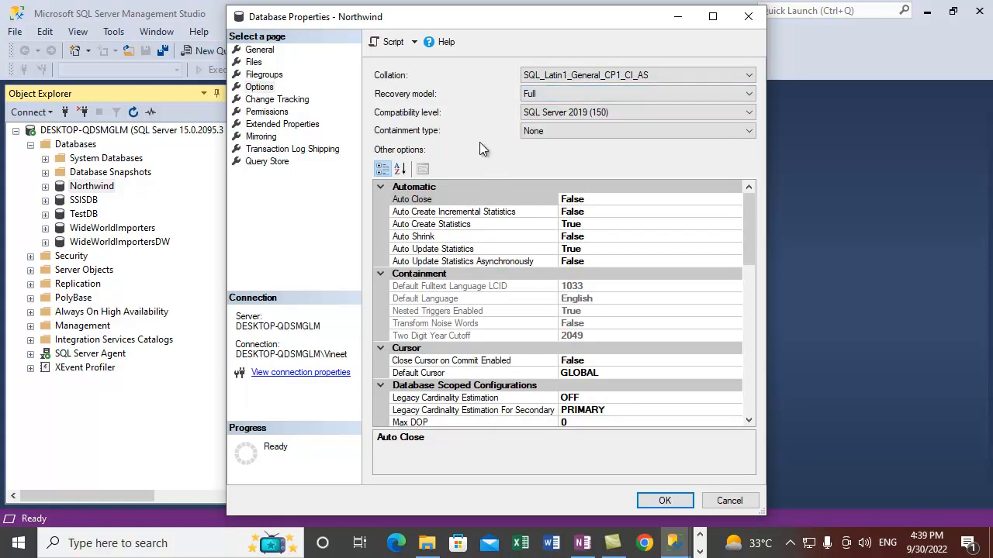
left_click(723, 502)
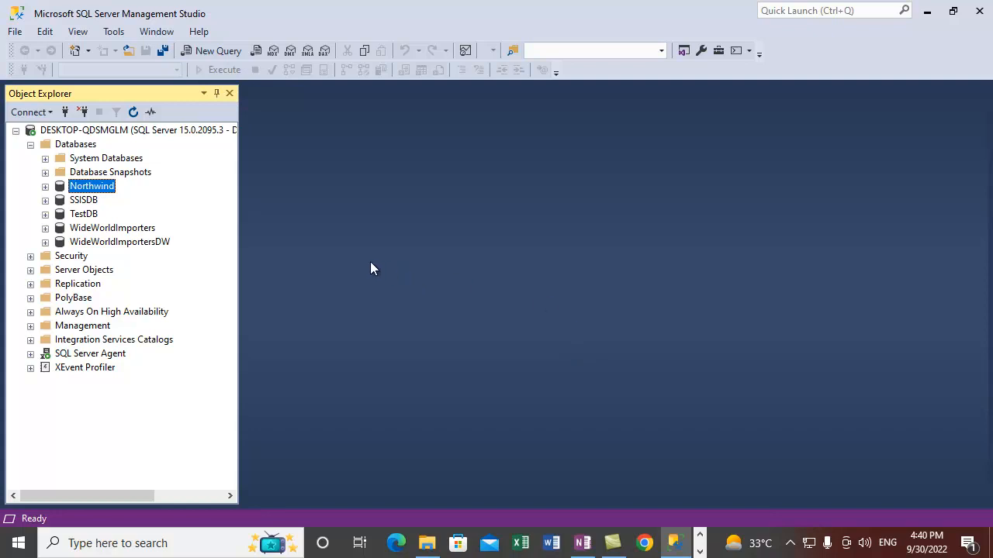
Step: Open the Back Up Database task for the Northwind database
right_click(107, 197)
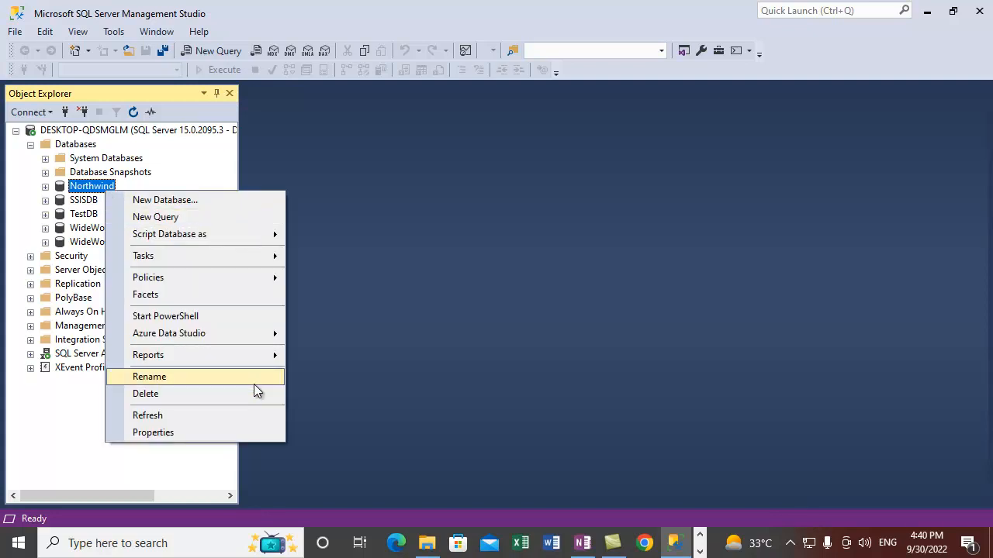
mouse_move(204, 258)
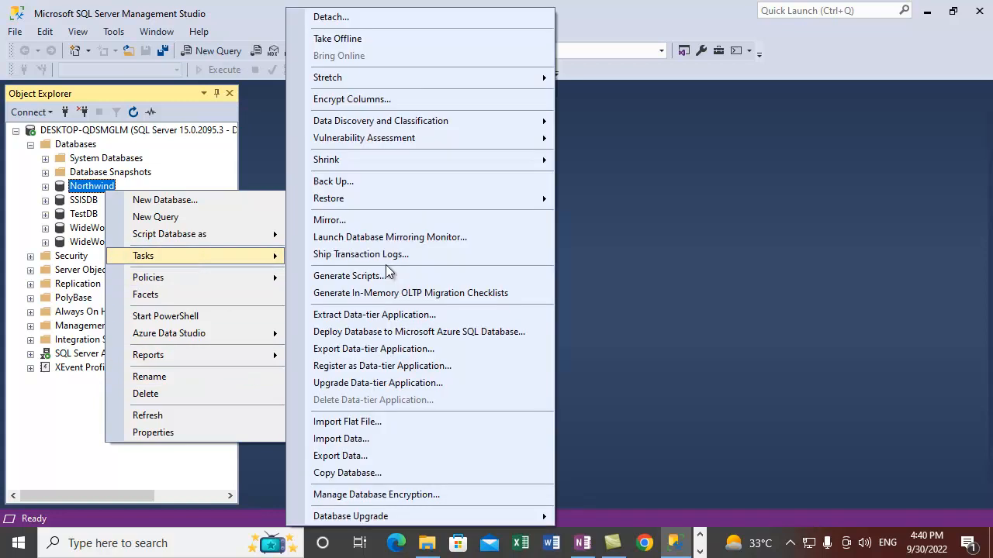
left_click(369, 185)
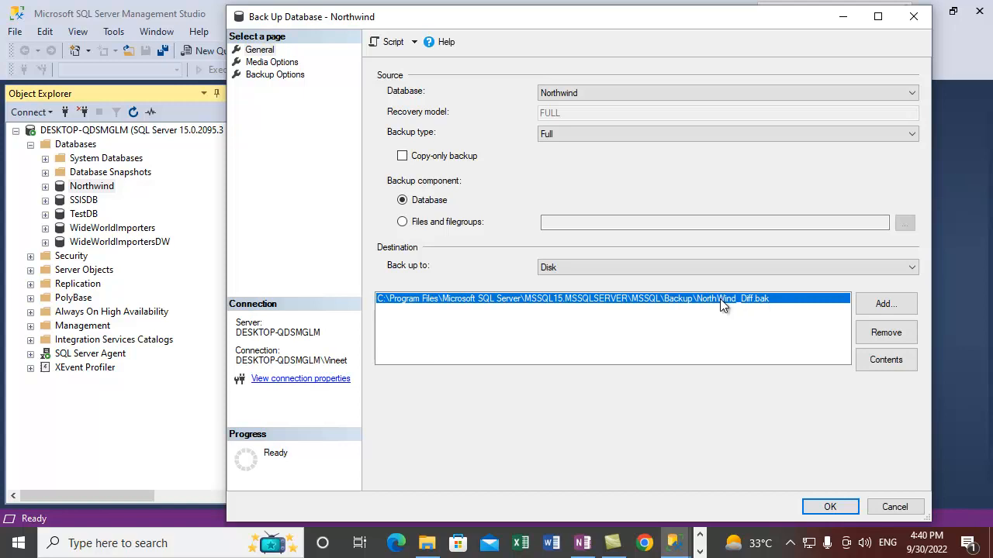
Step: Inspect the backup sets stored in NorthWind_Diff.bak, widening the Component column to read the backup types
left_click(868, 361)
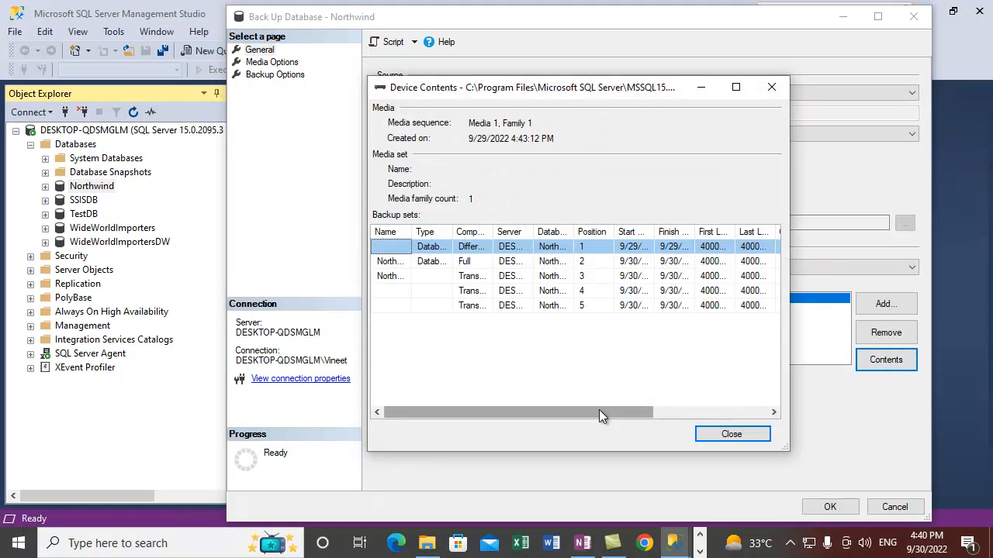
left_click(472, 261)
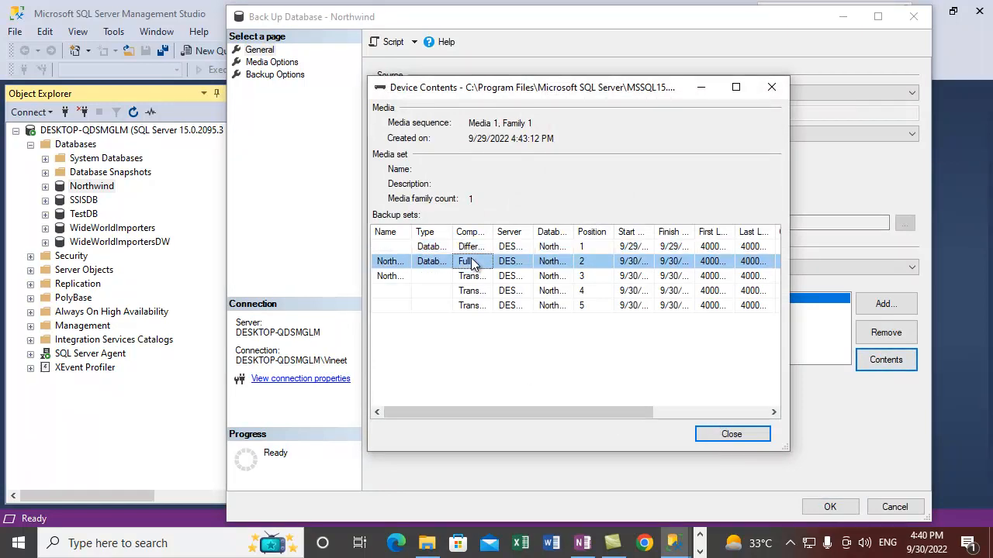
left_click(480, 247)
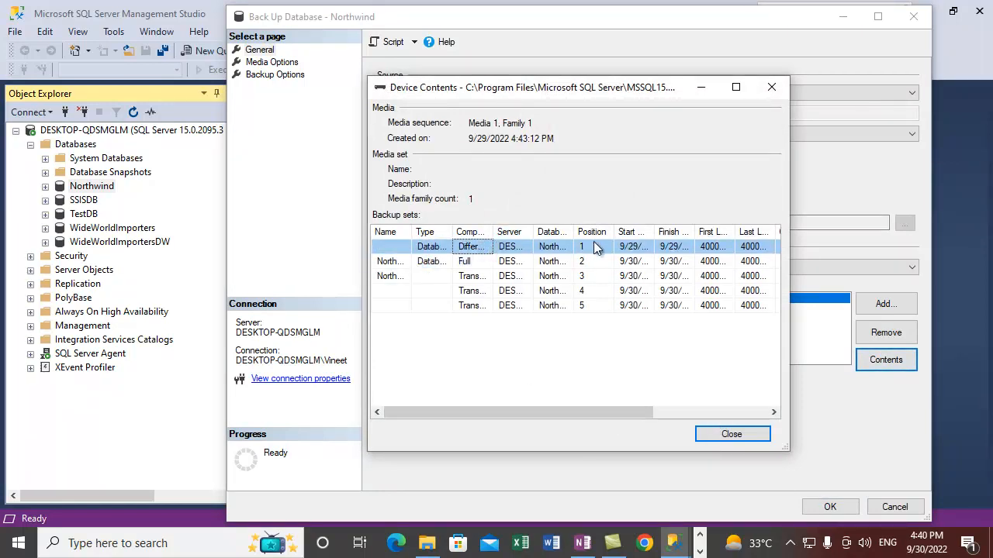
left_click_drag(493, 231, 607, 237)
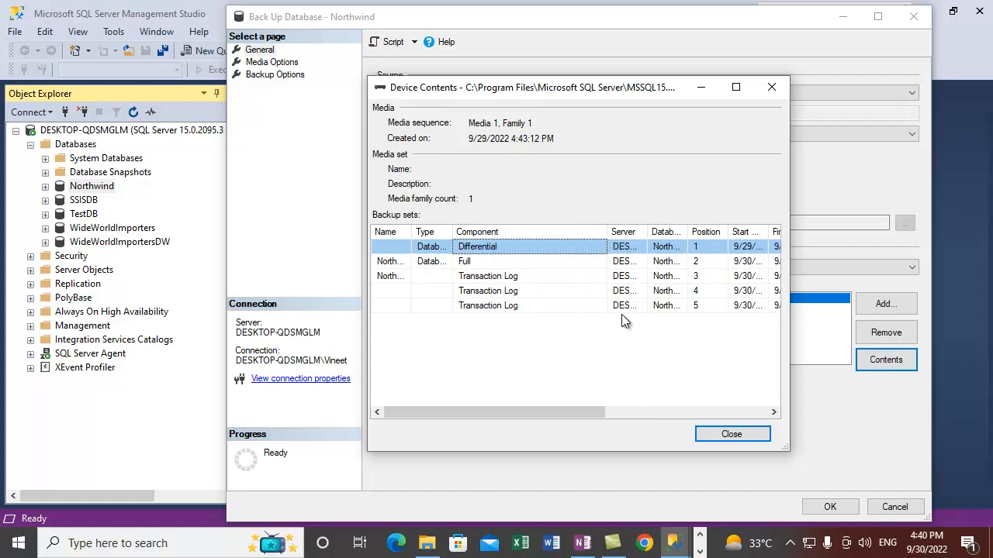
left_click(698, 433)
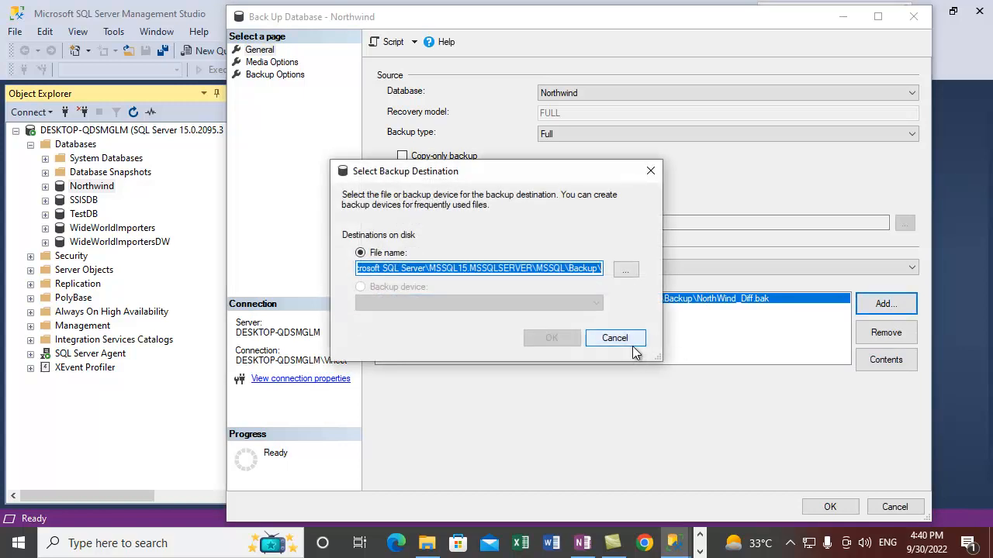
Step: Replace the NorthWind_Diff.bak backup destination with a new disk file named Northwind-Practice.bak in the default Backup folder
left_click(638, 347)
left_click(886, 332)
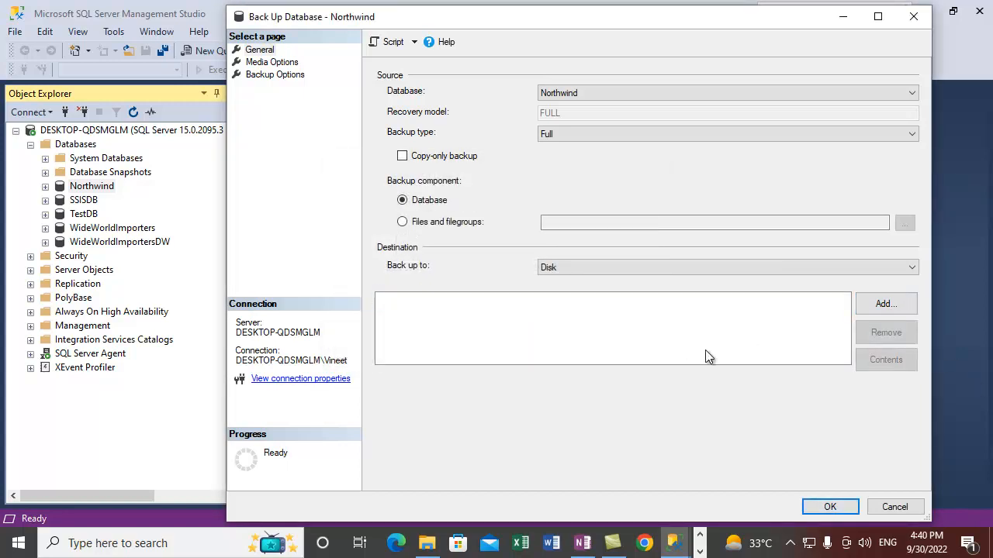
left_click(884, 304)
left_click(574, 267)
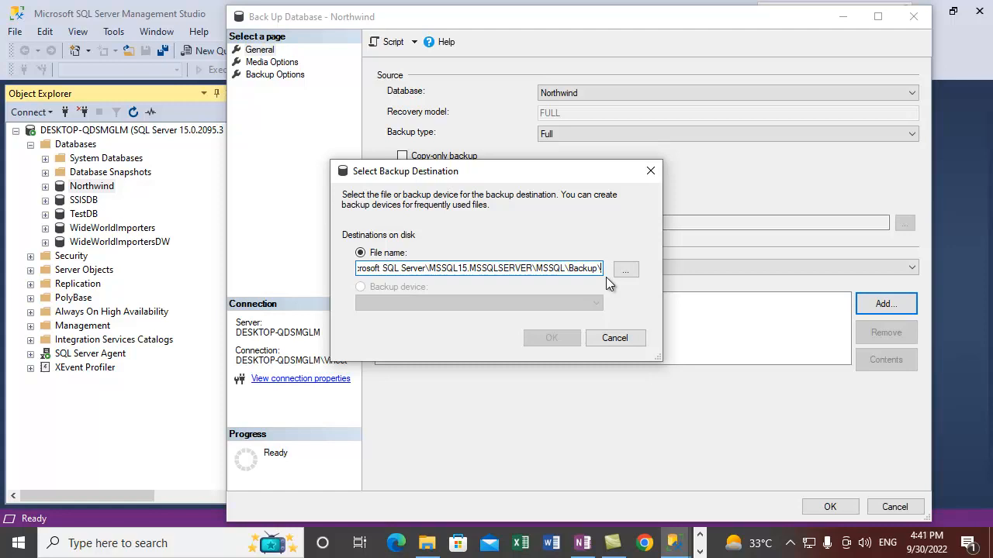
type("North")
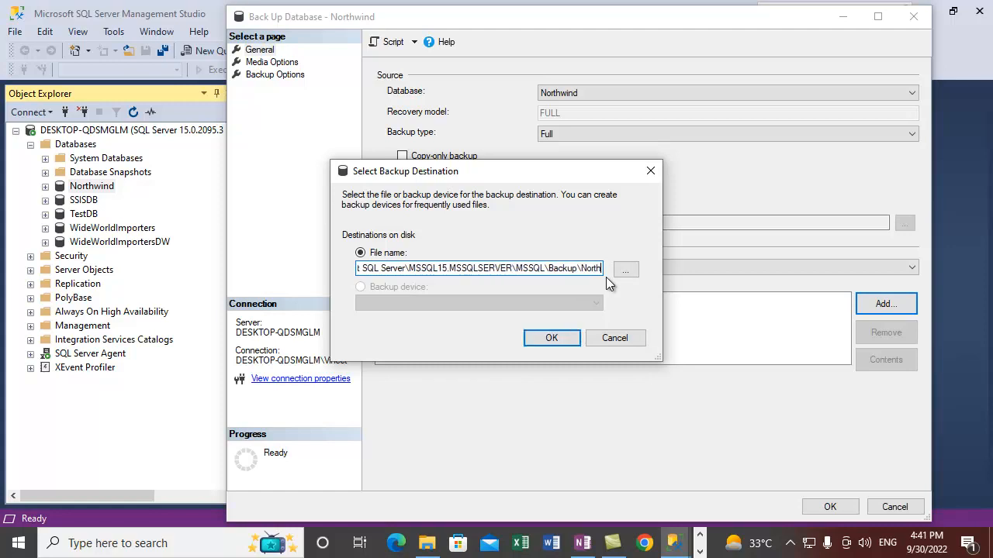
type("wind")
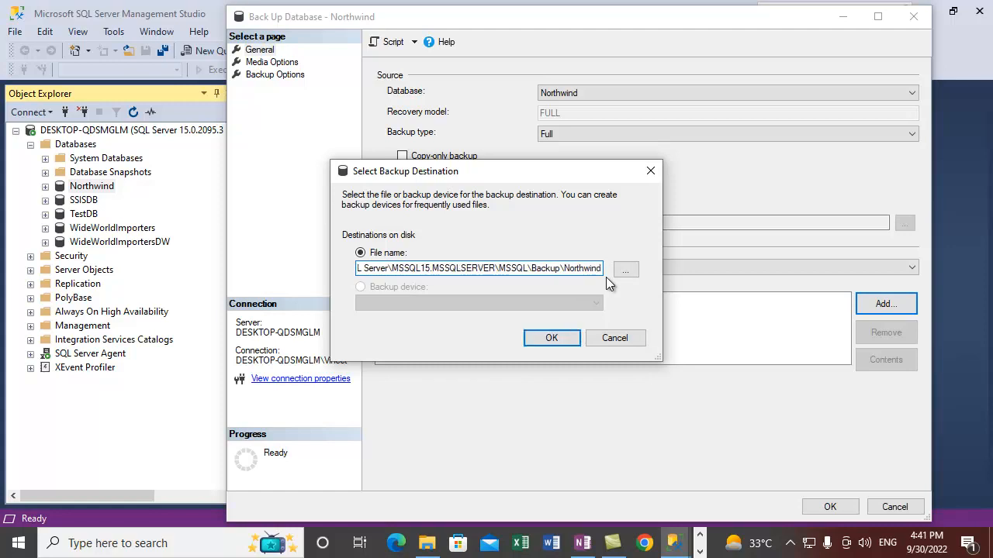
type("-Oracl")
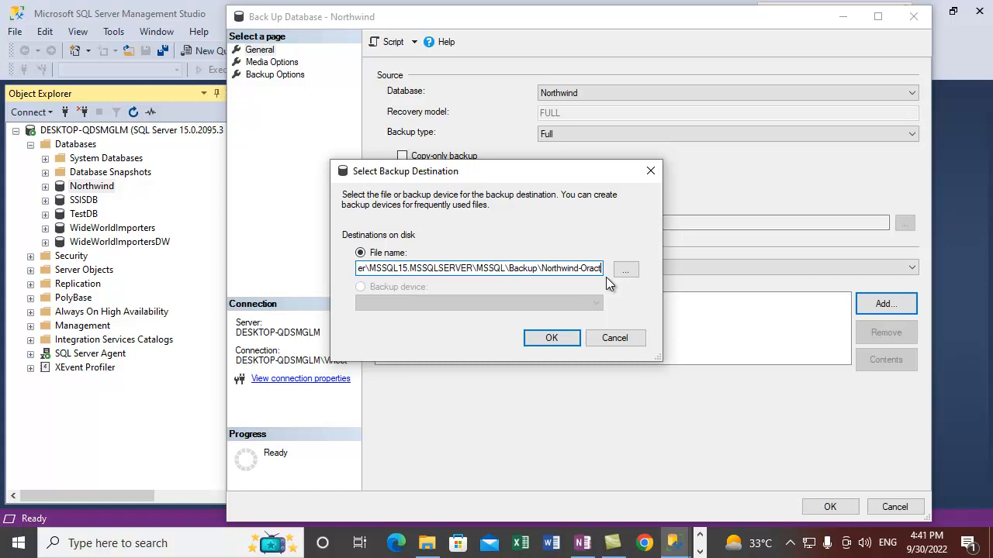
key("BackSpace")
key("BackSpace")
key("BackSpace")
key("BackSpace")
type("-practice")
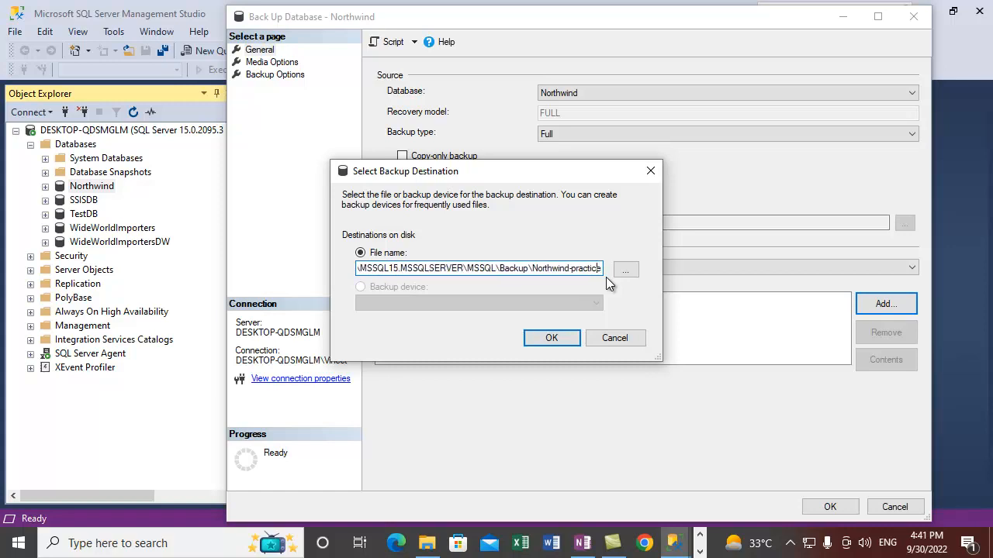
key("BackSpace")
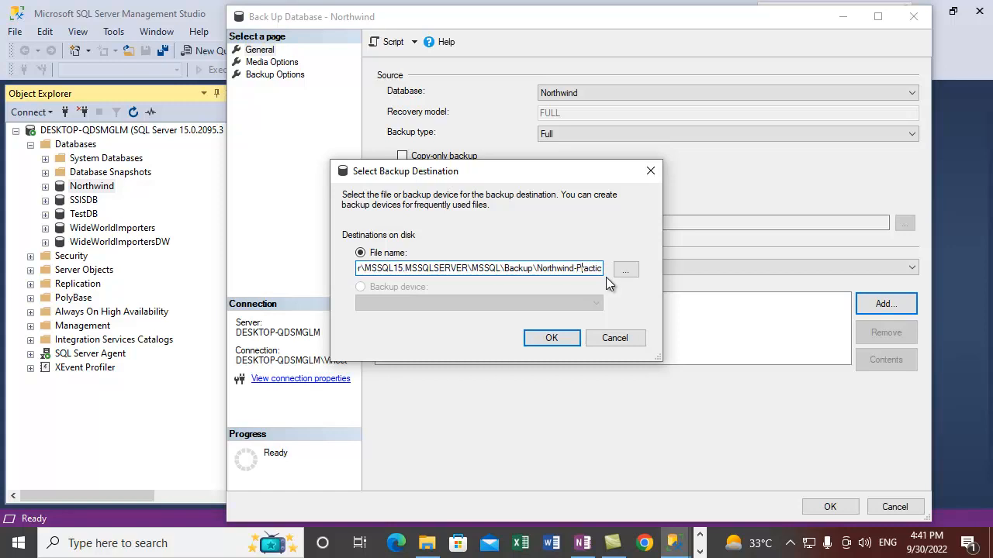
type("P")
key("End")
type(".bak")
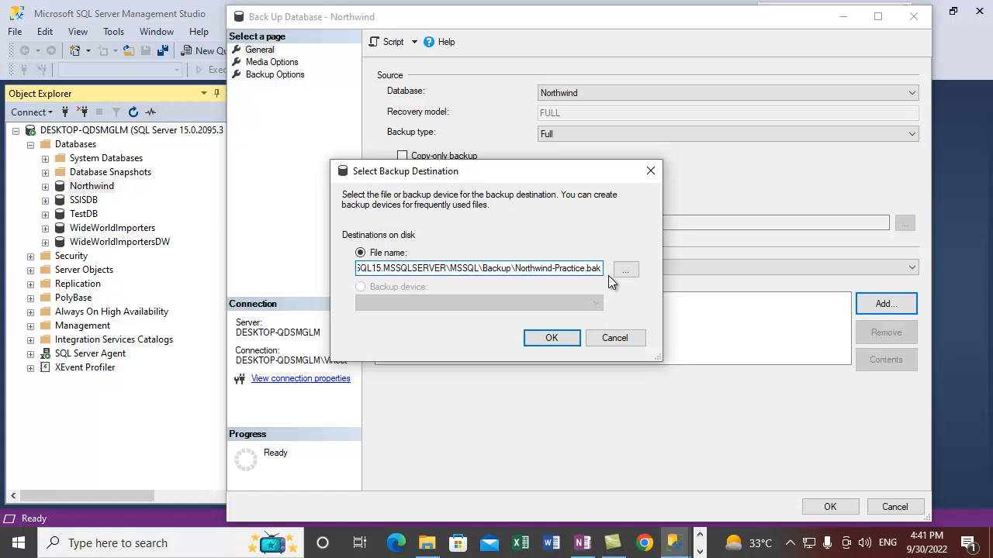
left_click(552, 338)
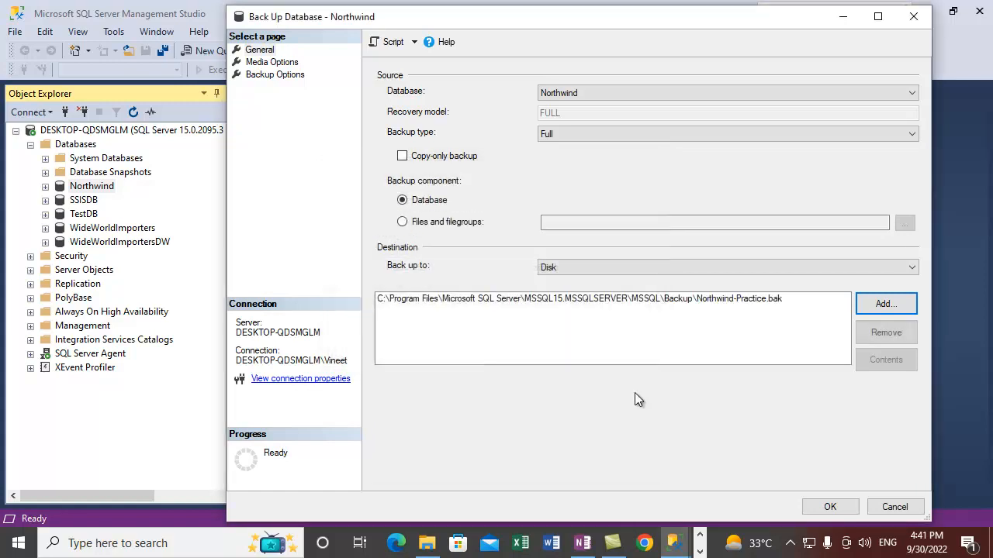
Step: Try to view the contents of the Northwind-Practice.bak destination
left_click(685, 301)
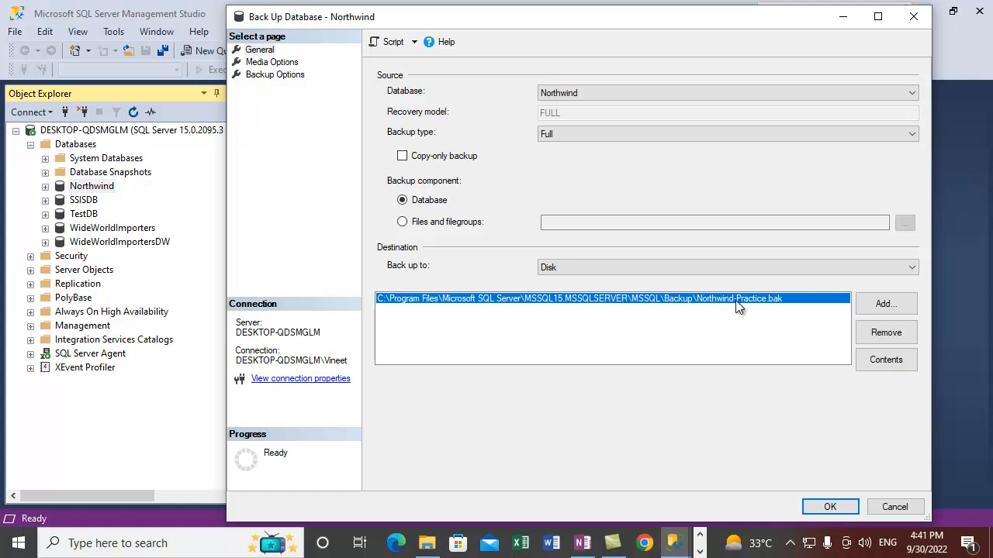
left_click(886, 363)
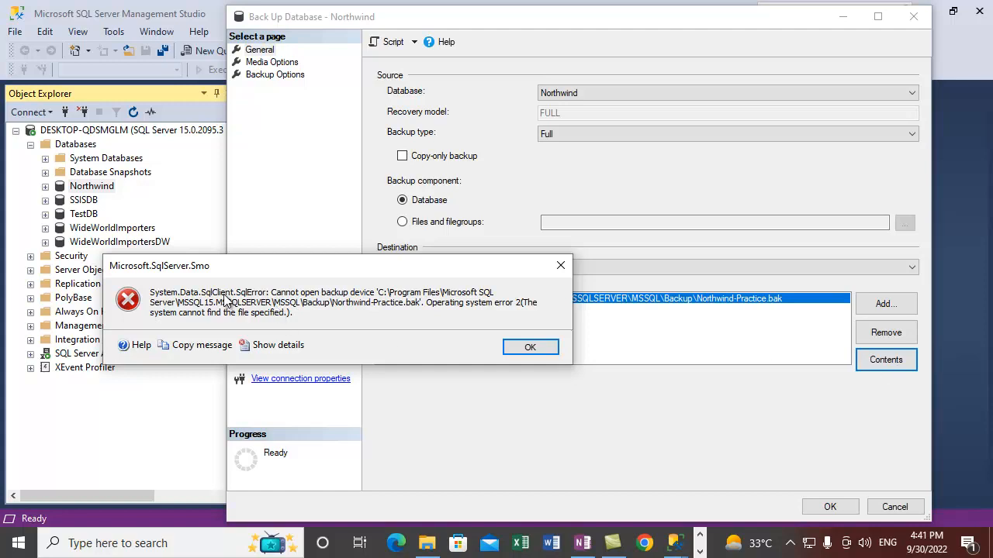
left_click_drag(332, 269, 380, 294)
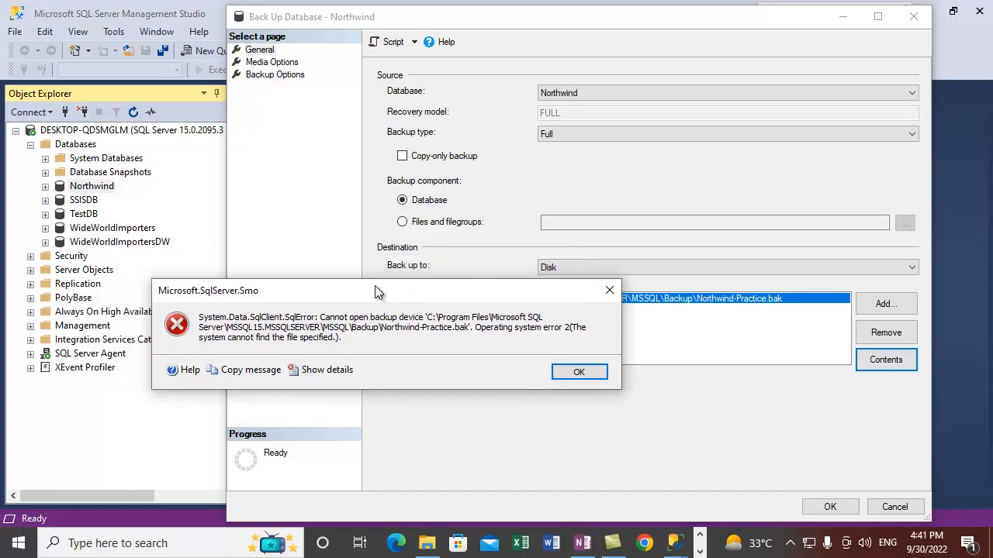
left_click(579, 373)
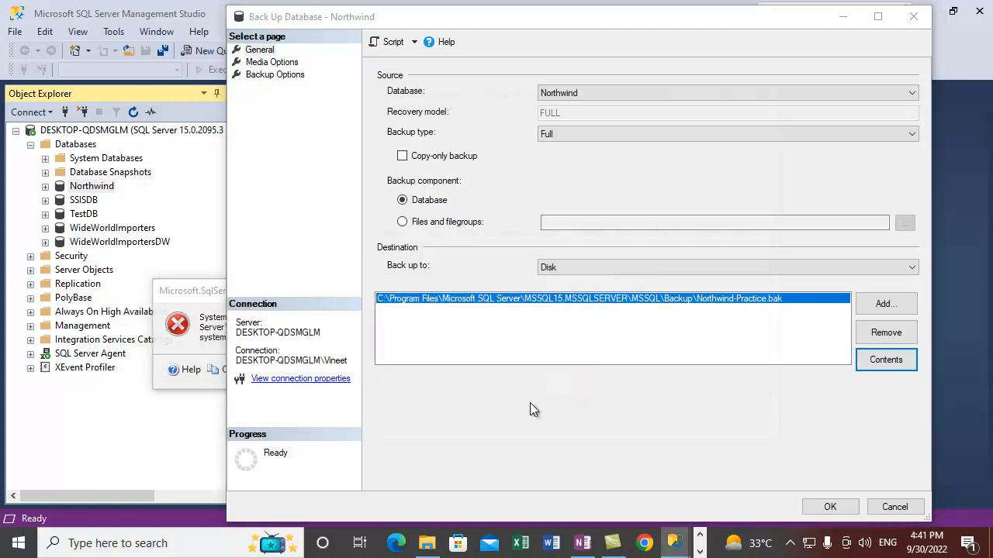
left_click(721, 439)
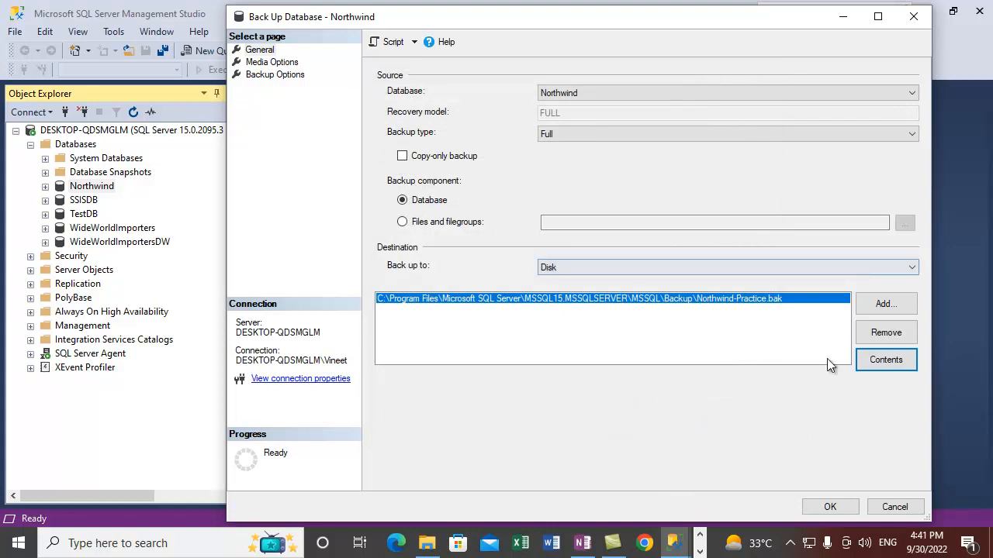
left_click(889, 365)
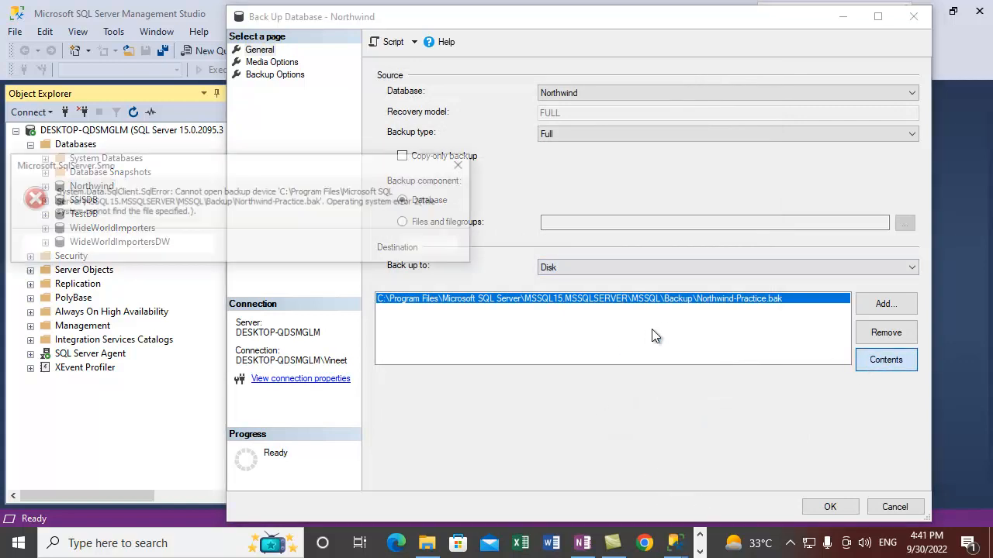
Step: Close the device contents view and run a Transaction Log backup of Northwind to Northwind-Practice.bak
left_click(449, 250)
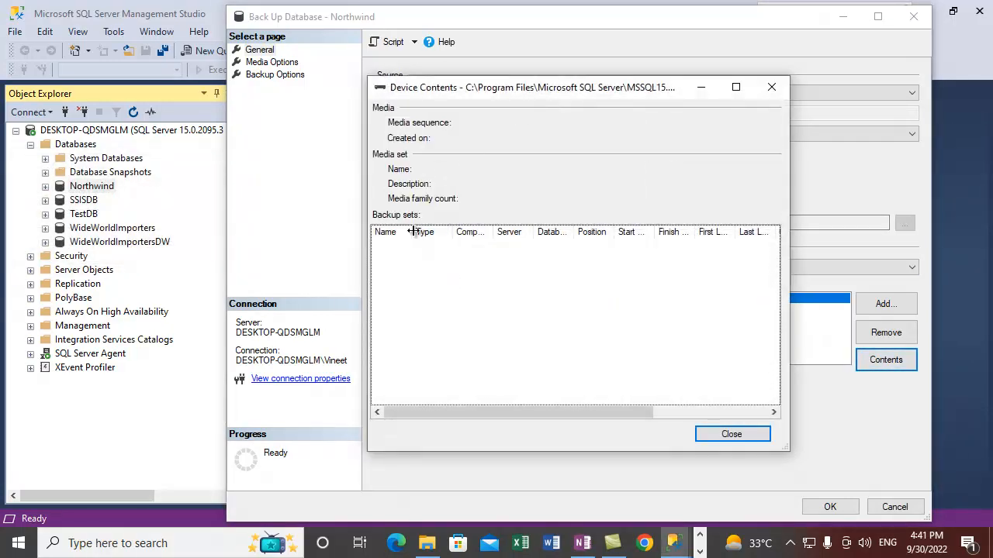
left_click(758, 436)
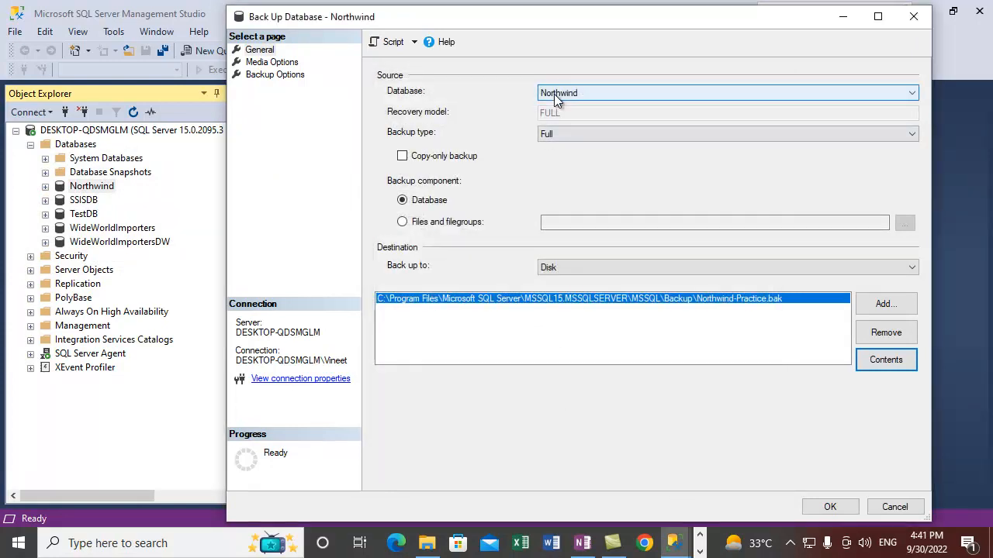
left_click(555, 140)
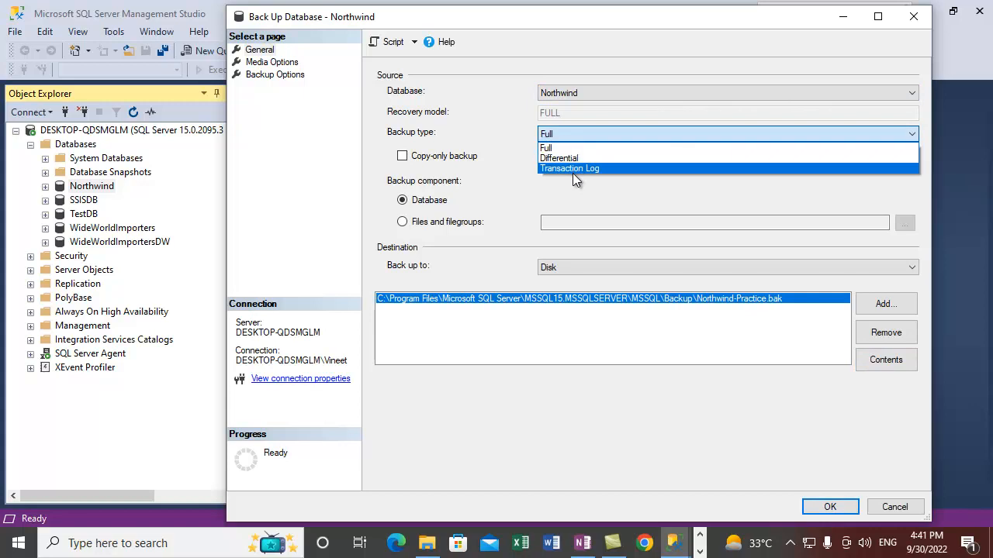
left_click(576, 169)
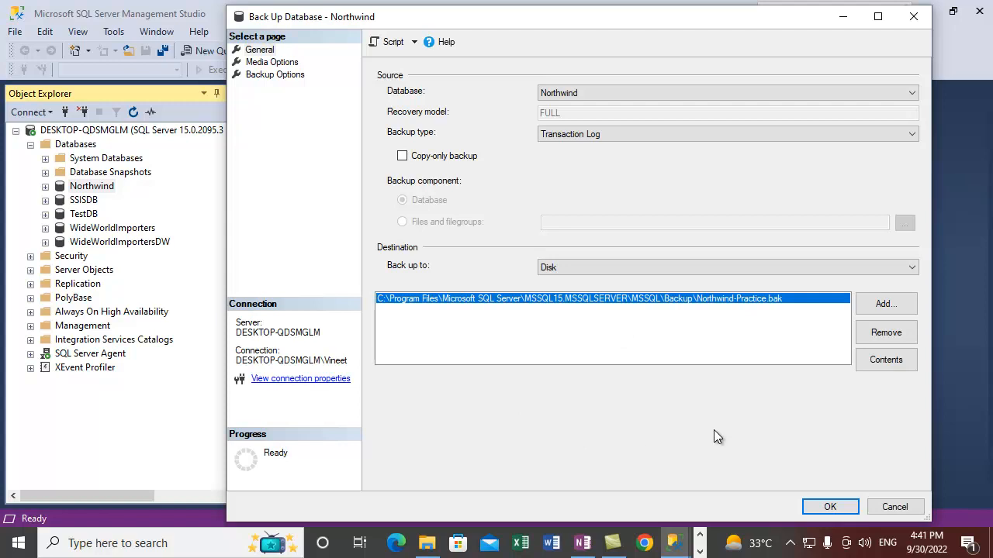
left_click(823, 509)
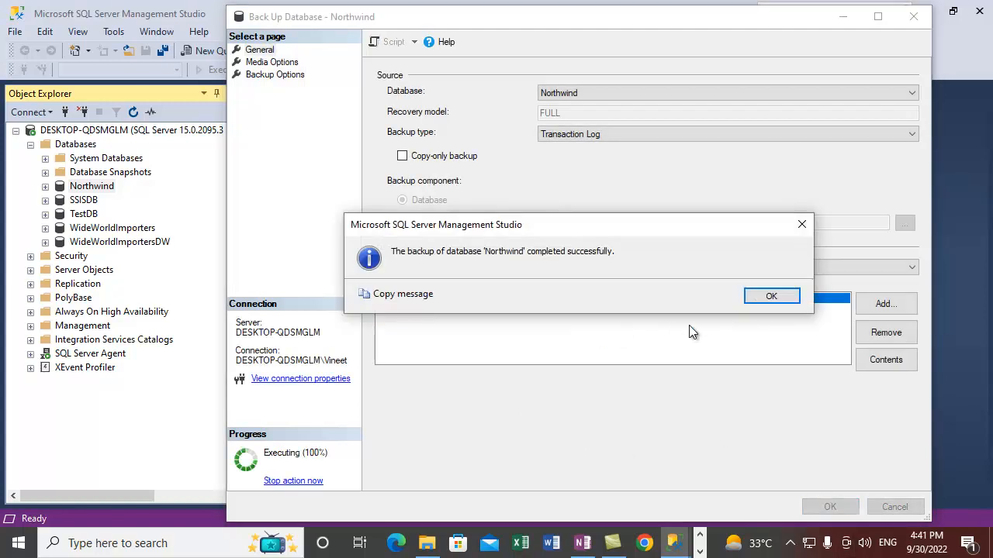
left_click(768, 298)
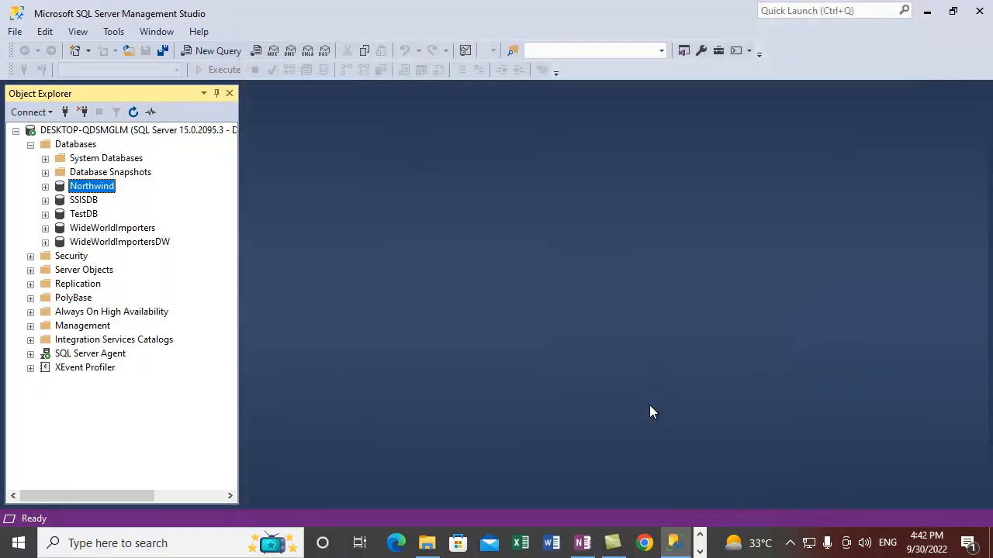
Step: Reopen the Back Up Database task for the Northwind database
right_click(78, 186)
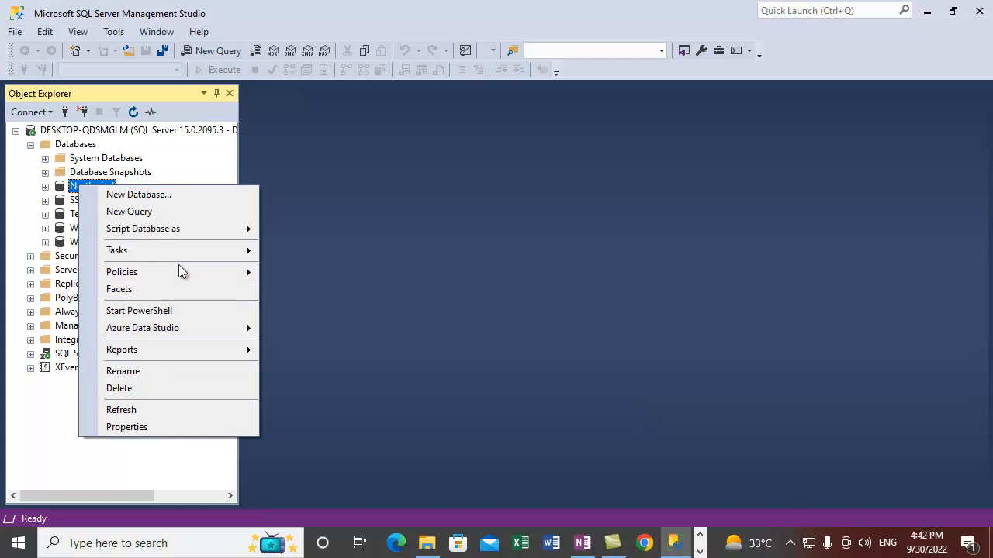
mouse_move(177, 249)
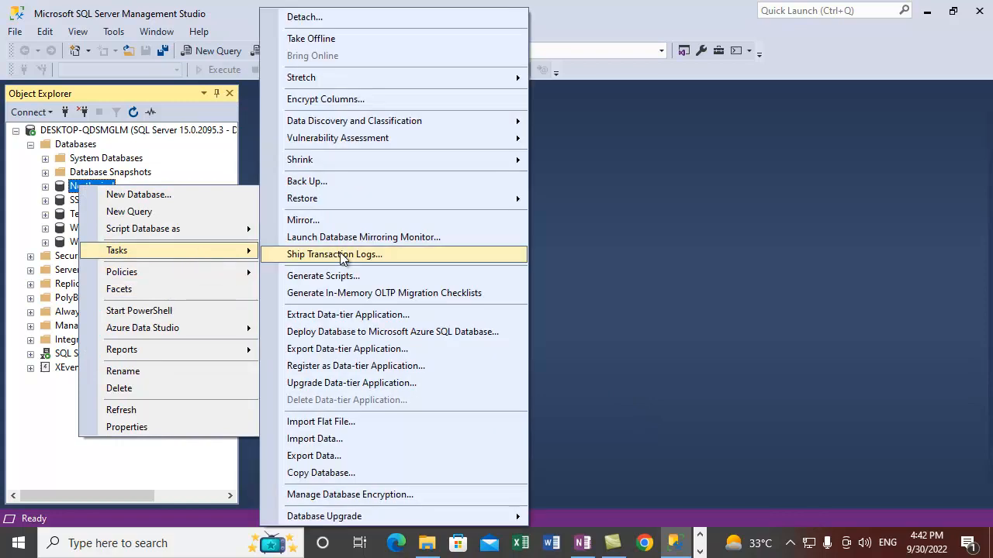
left_click(332, 181)
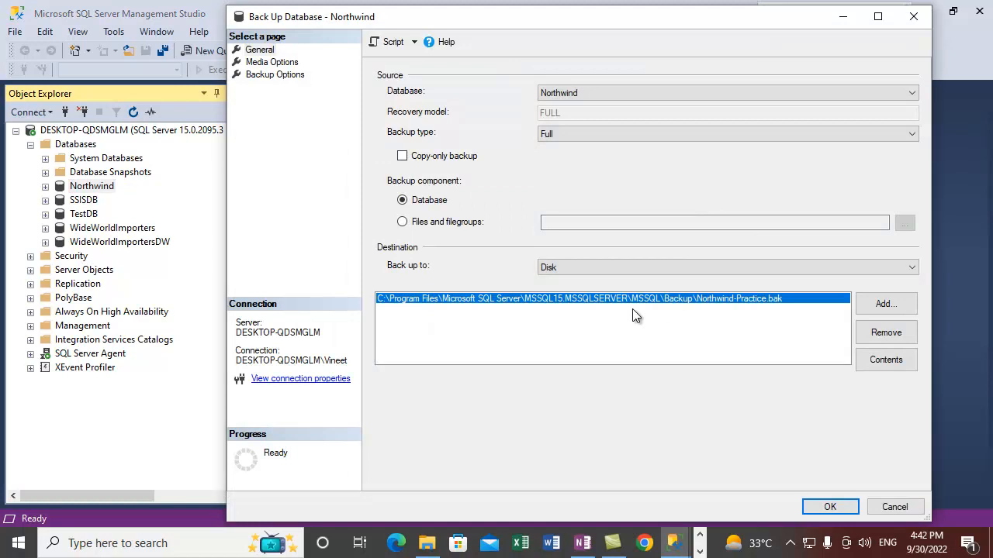
Step: Inspect the backup set stored in Northwind-Practice.bak, widening the Component column to read the backup type
left_click(896, 371)
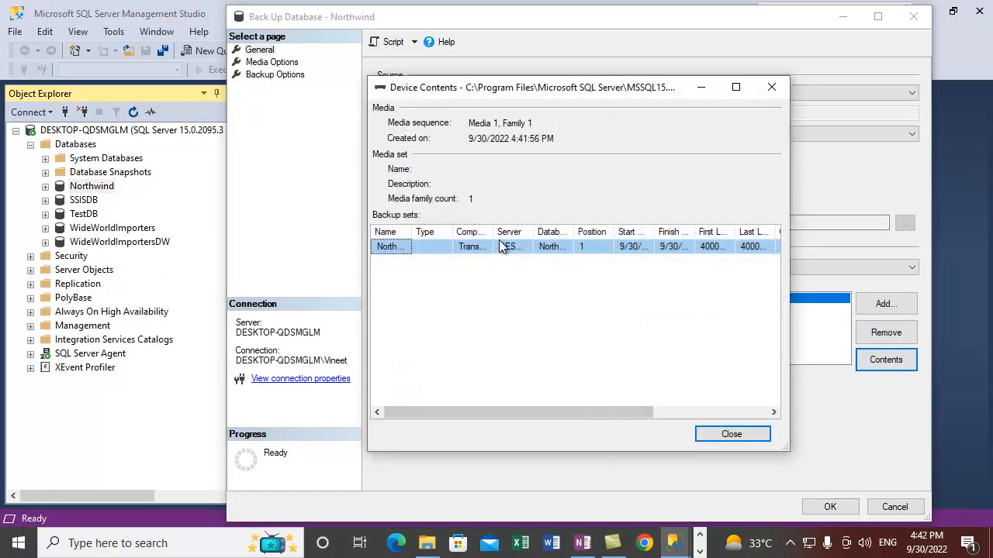
left_click_drag(494, 231, 588, 231)
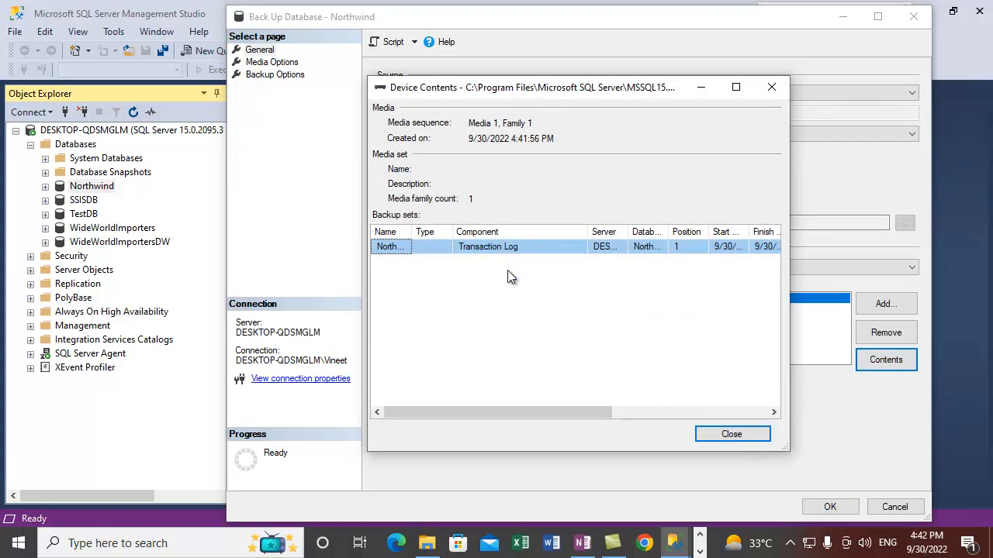
left_click_drag(555, 413, 714, 413)
left_click(735, 440)
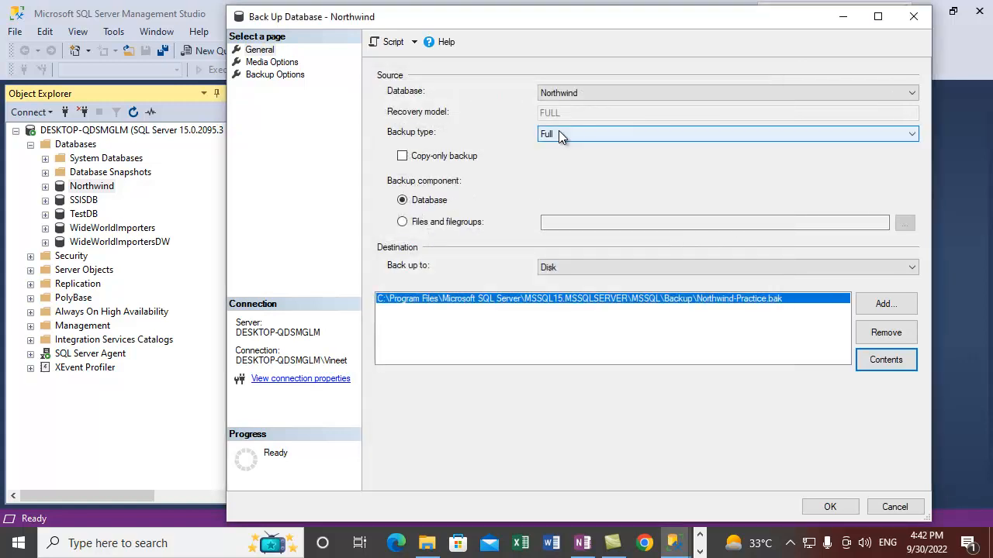
Step: Review the available backup types and source databases without changing the selections
left_click(562, 135)
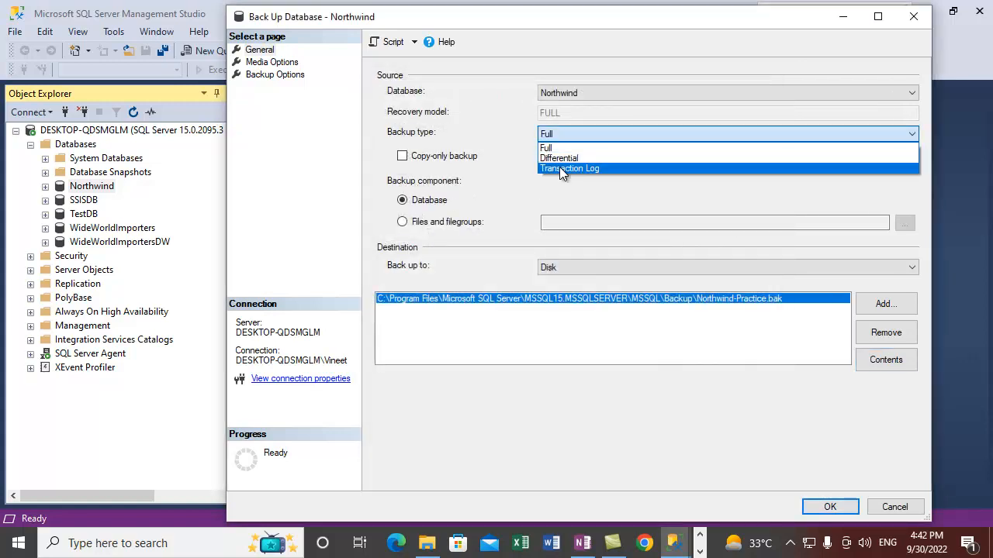
left_click(730, 448)
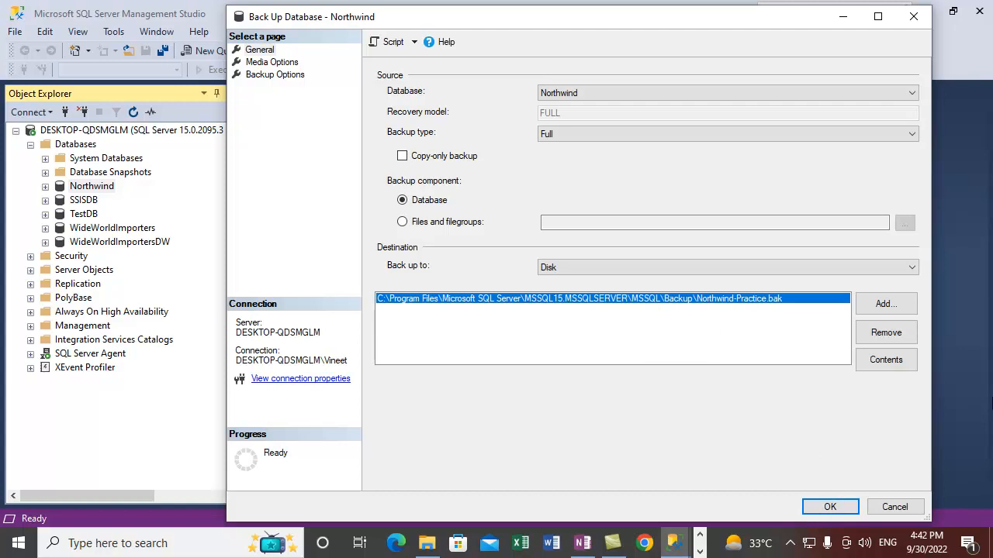
left_click_drag(499, 19, 430, 16)
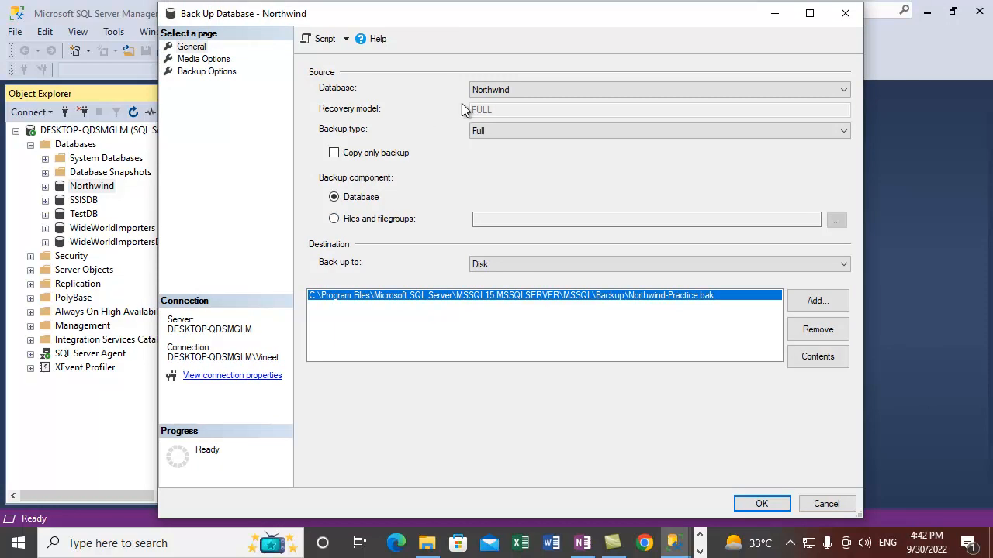
left_click(504, 90)
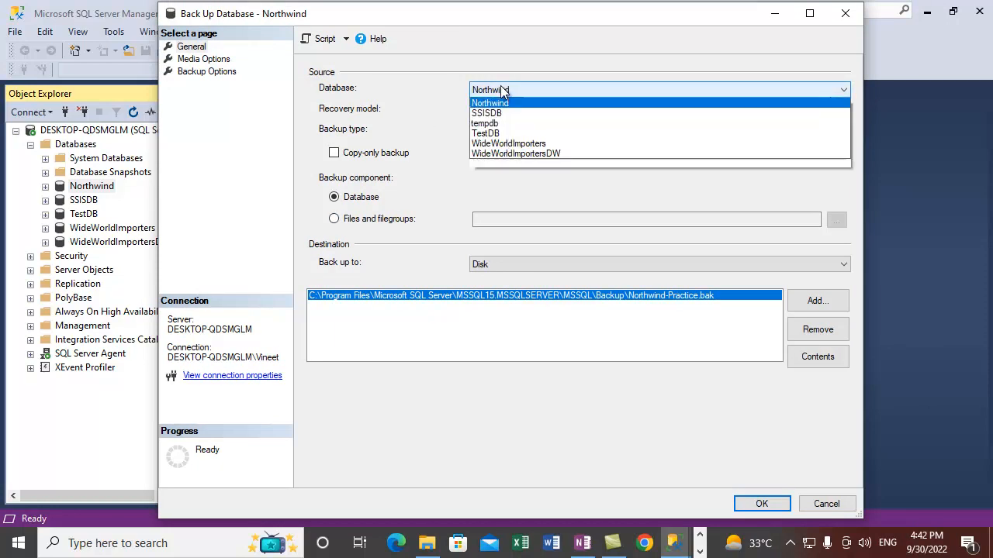
left_click(512, 60)
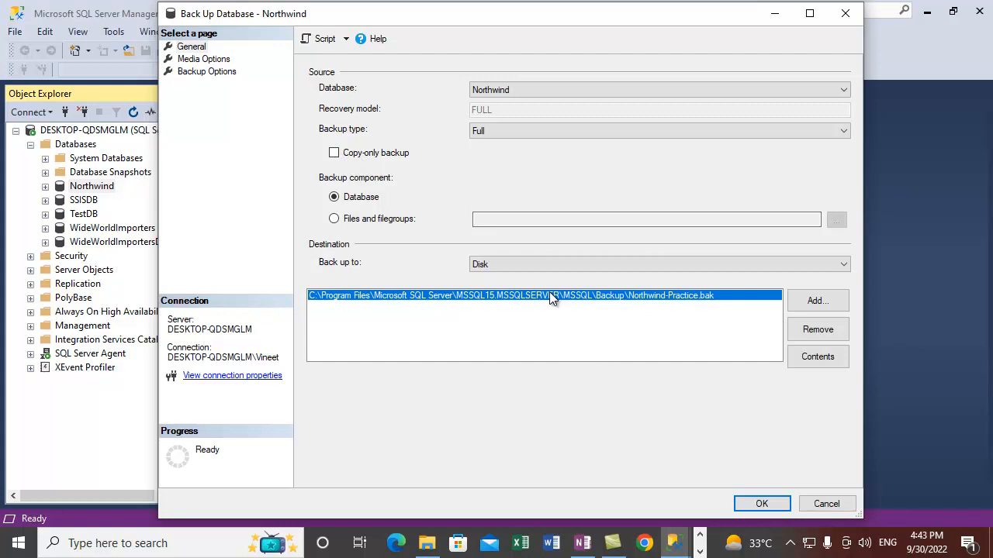
Step: Examine the contents of Northwind-Practice.bak again, widening the Name and Type columns to read the backup set's name
left_click(813, 361)
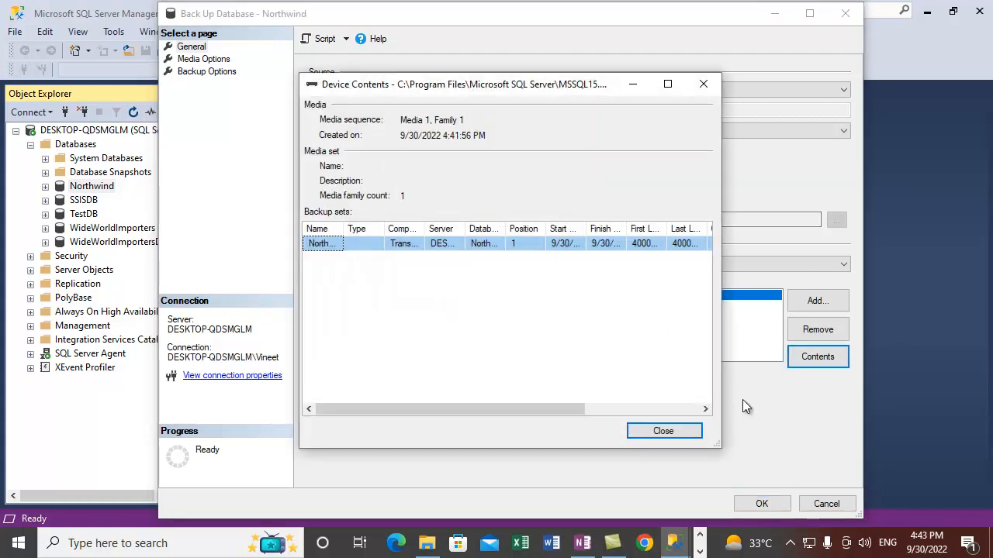
left_click(663, 432)
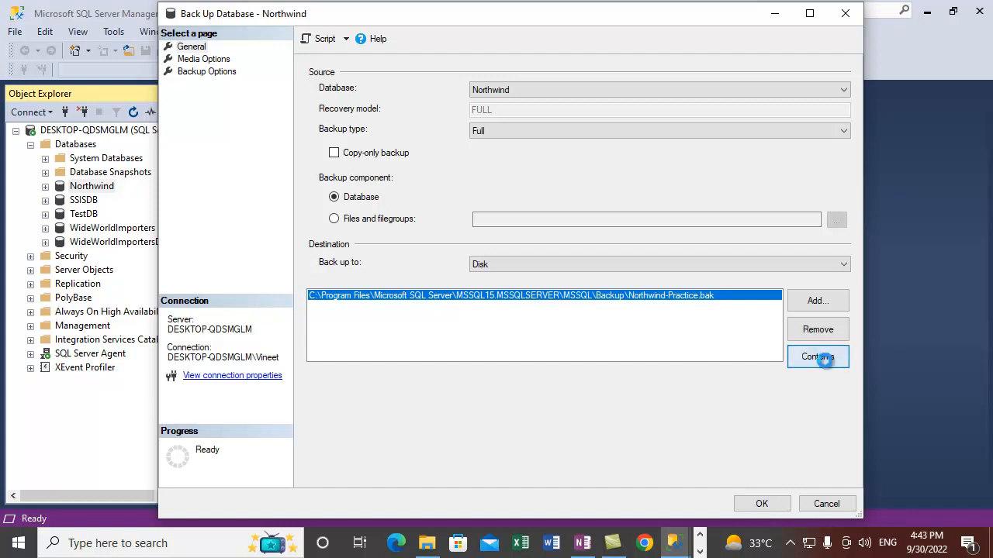
left_click(827, 363)
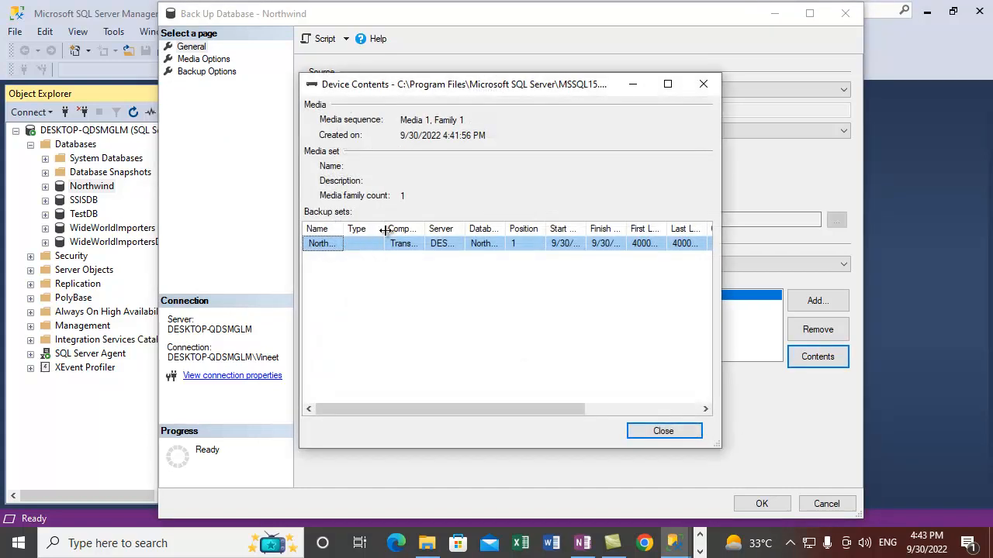
left_click_drag(384, 232, 518, 237)
left_click_drag(345, 231, 466, 236)
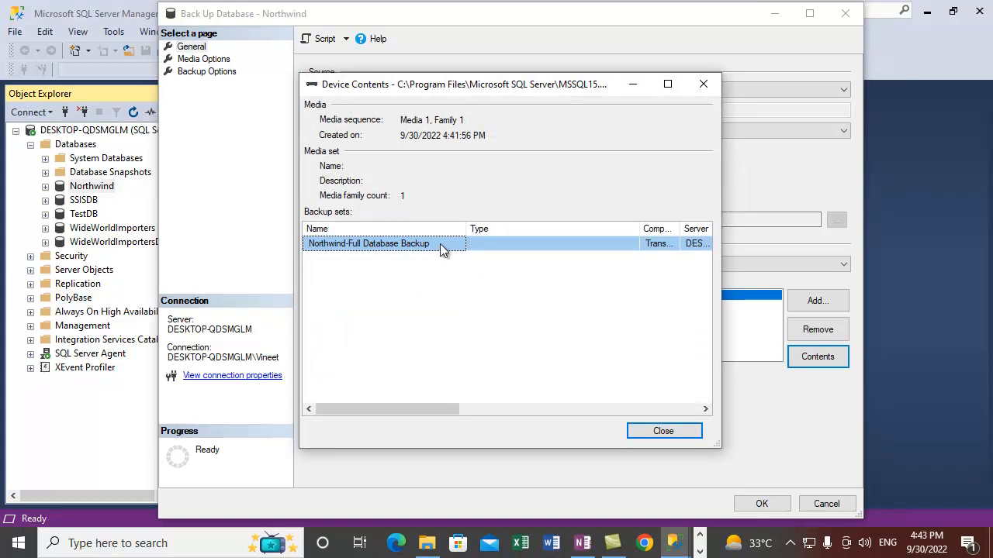
left_click(658, 432)
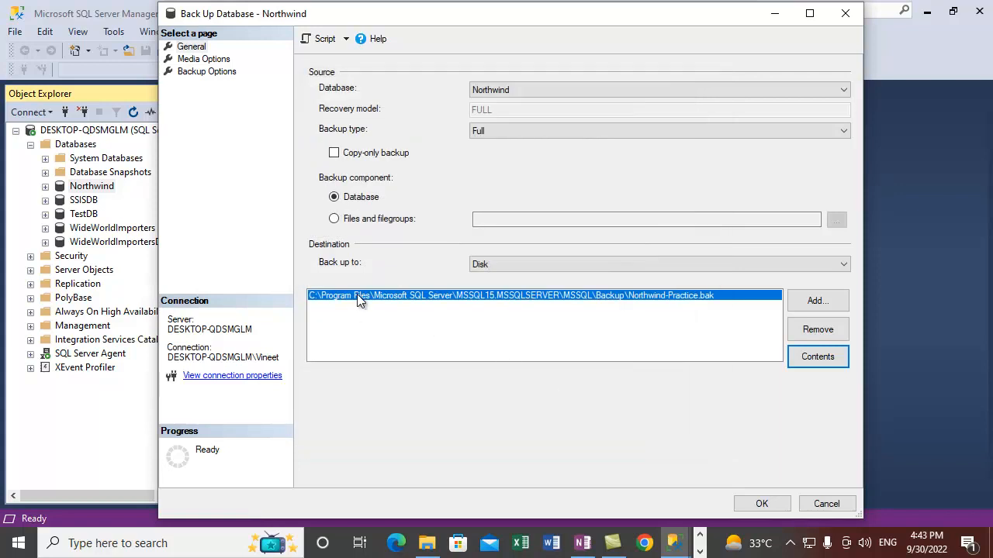
left_click(820, 356)
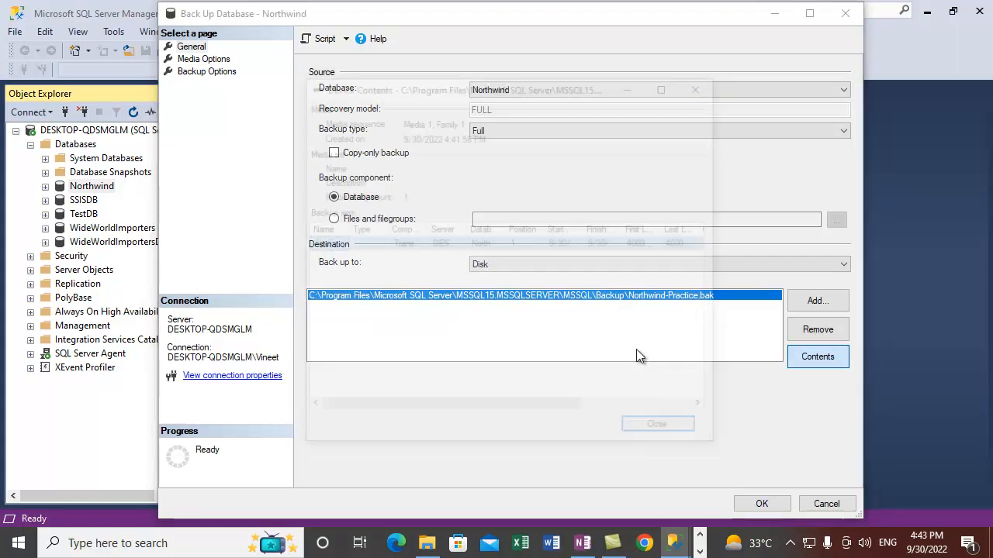
left_click_drag(392, 232, 446, 233)
left_click_drag(343, 232, 419, 233)
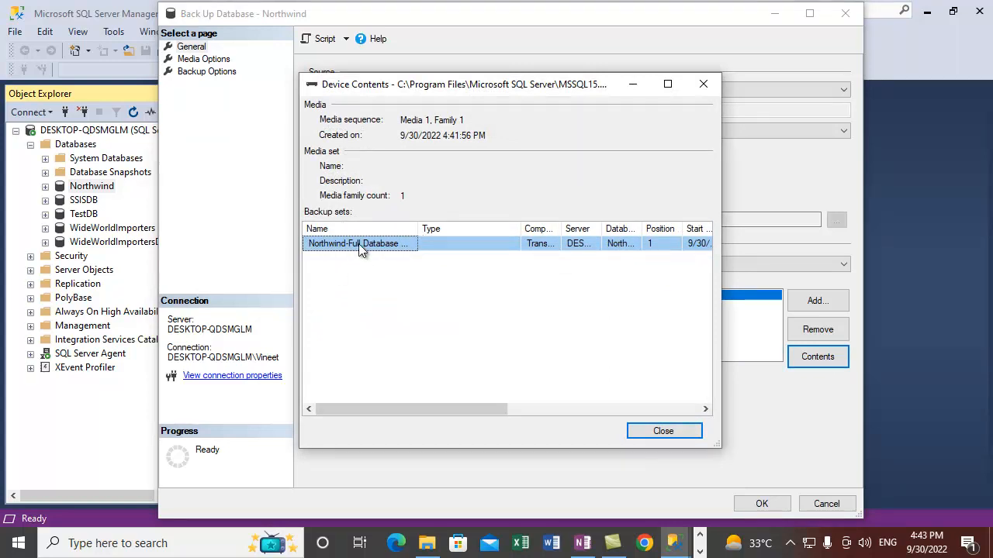
left_click(667, 434)
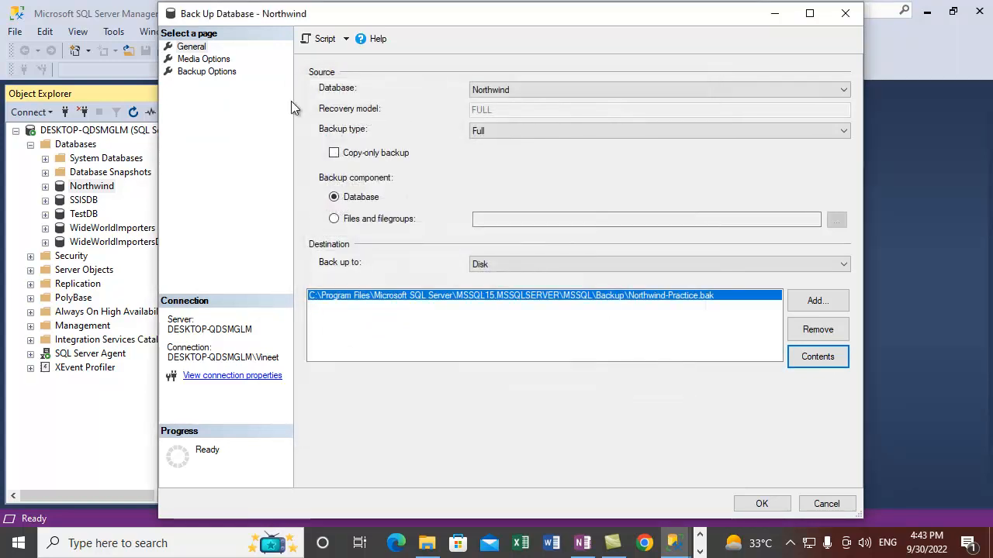
Step: Review the Media Options and Backup Options settings, including the backup set's name and description
left_click(208, 61)
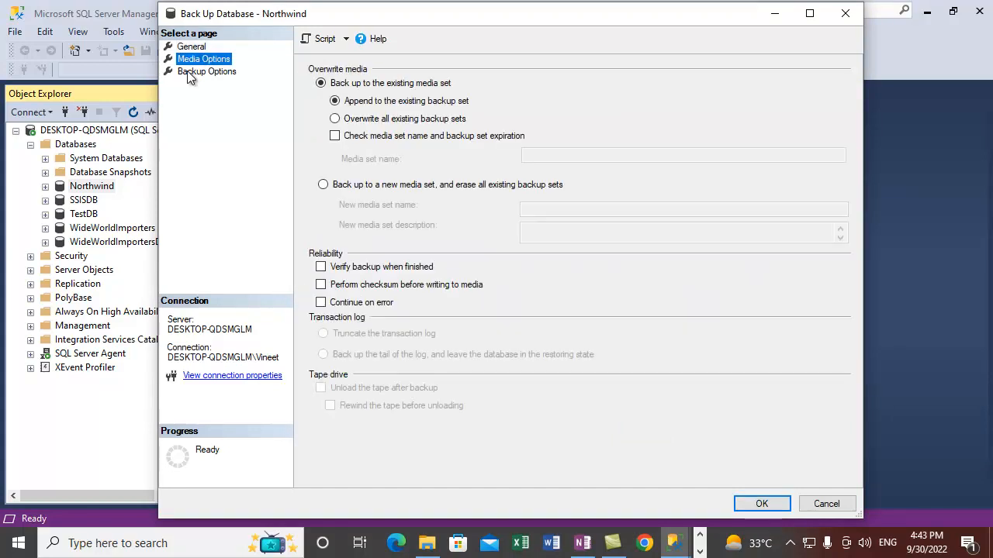
left_click(200, 72)
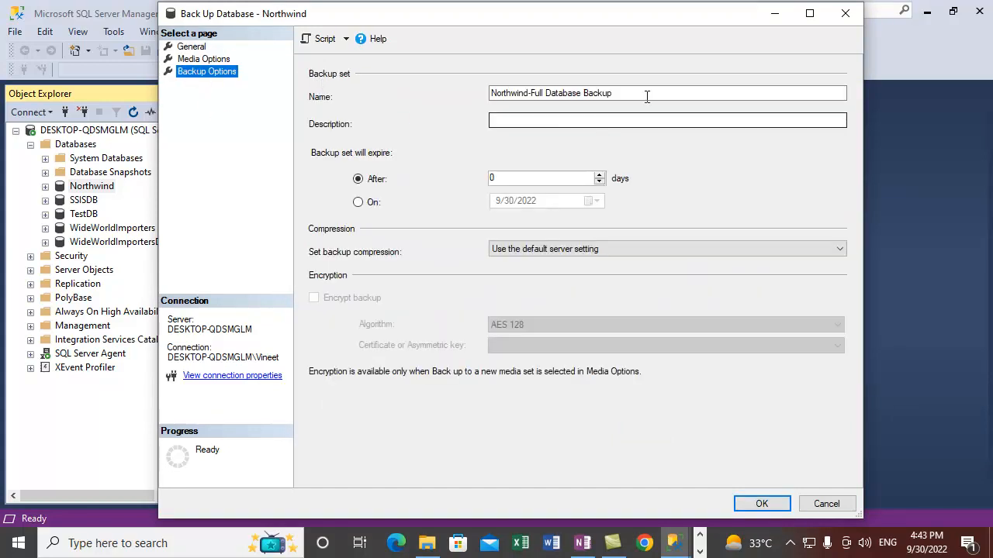
key("Tab")
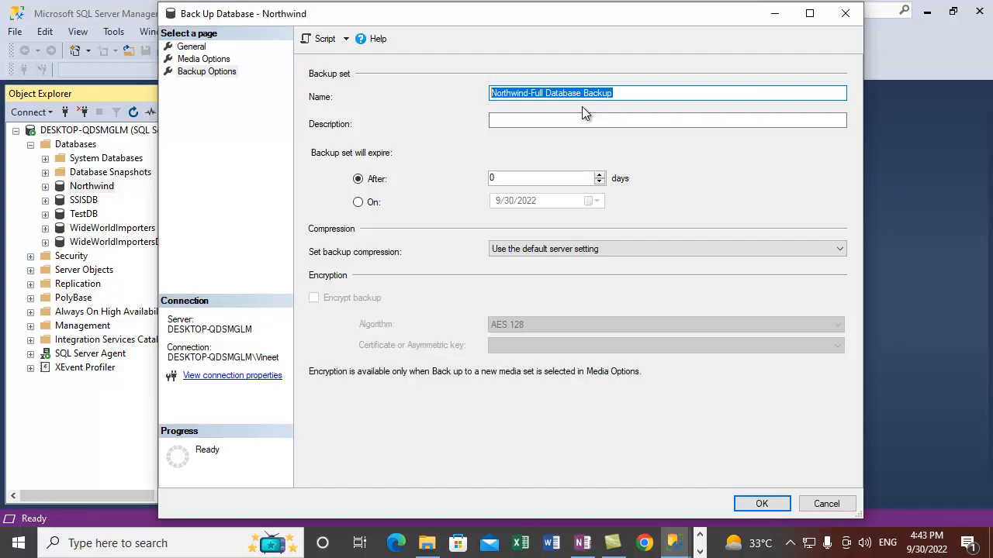
left_click(535, 120)
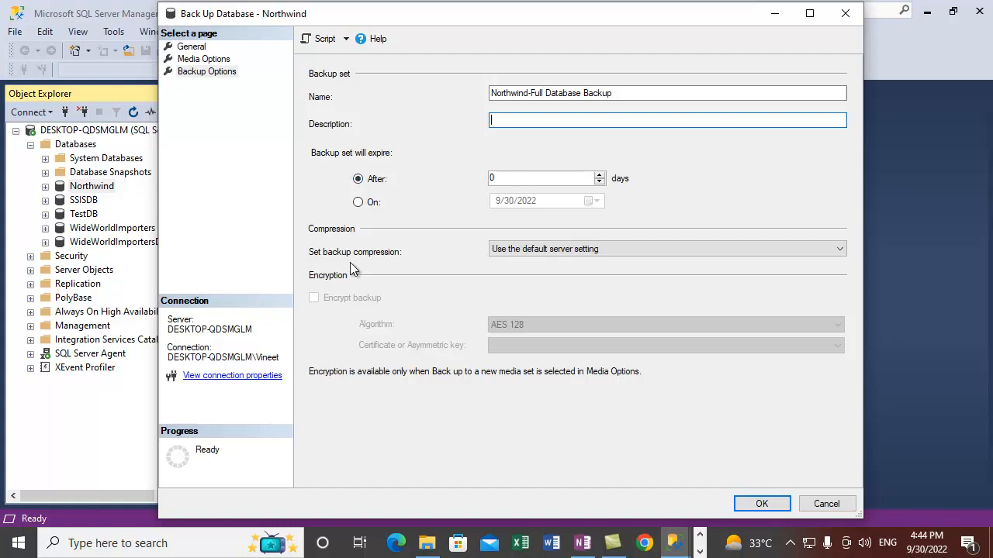
Step: Try the fixed-date expiry option for the backup set and return to expiry after a number of days
left_click(359, 202)
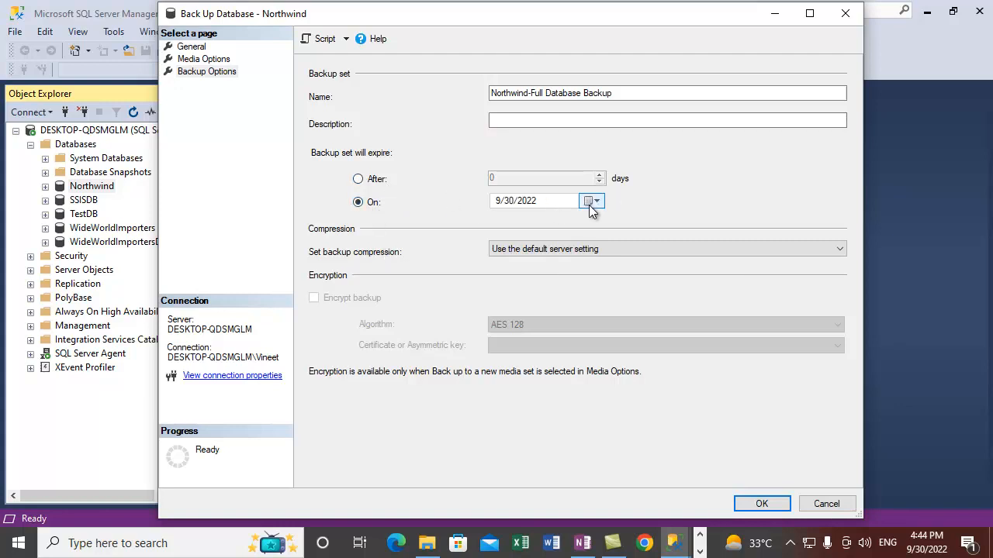
left_click(359, 180)
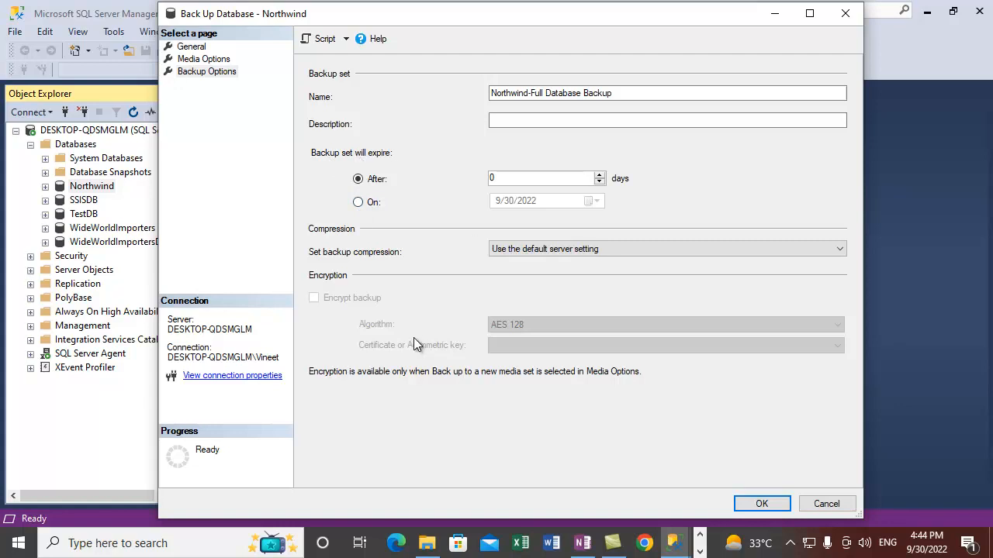
left_click(360, 203)
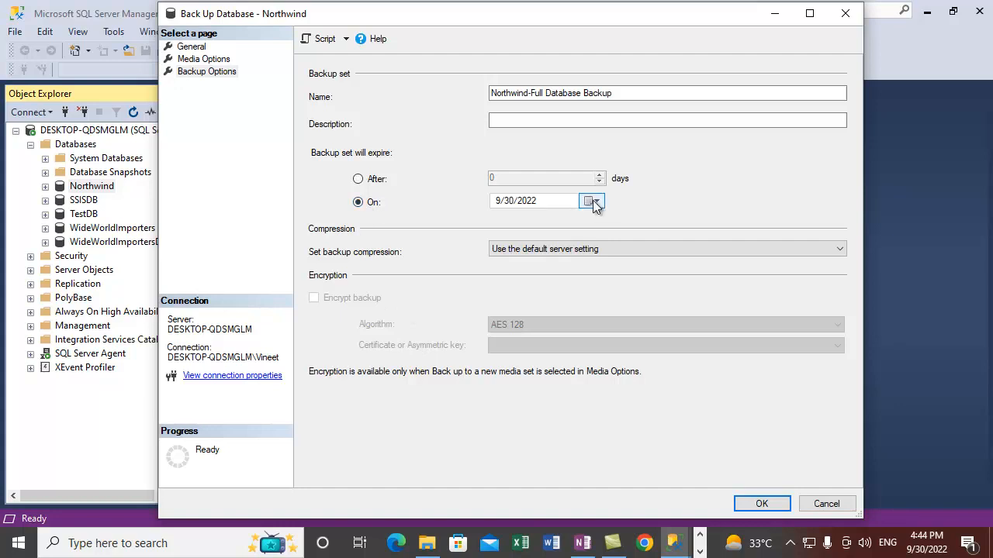
left_click(377, 181)
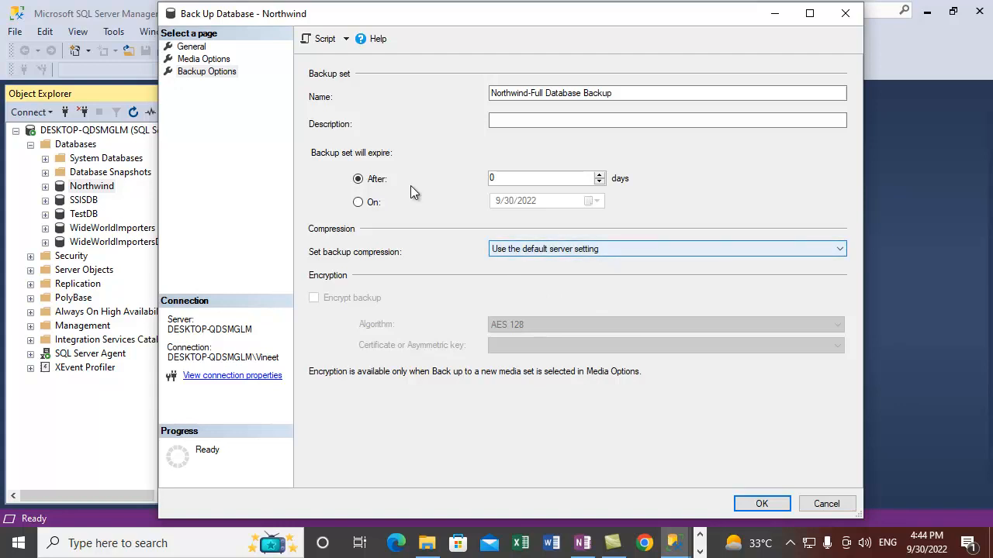
Step: Review the backup compression choices and keep Use the default server setting
left_click(546, 255)
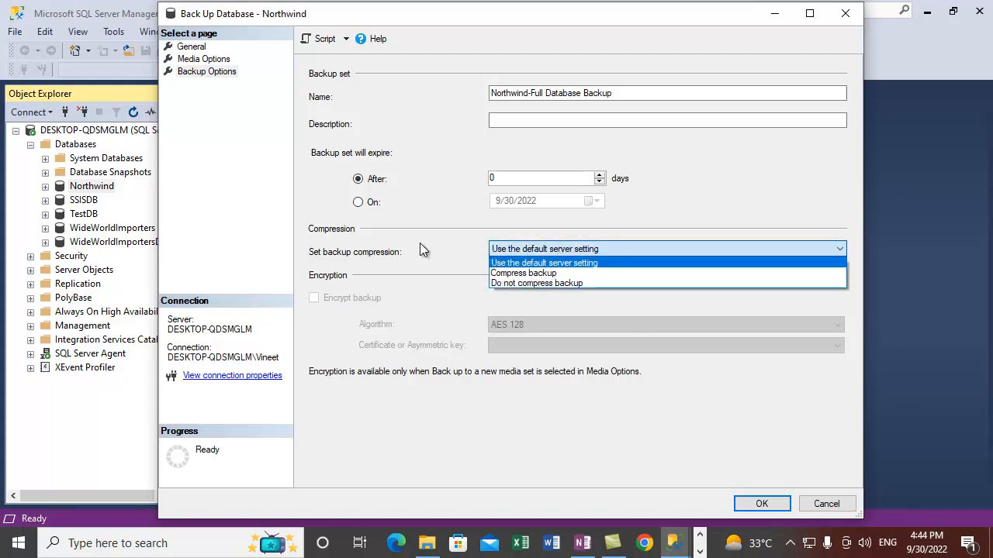
left_click(397, 252)
left_click(573, 249)
left_click(546, 263)
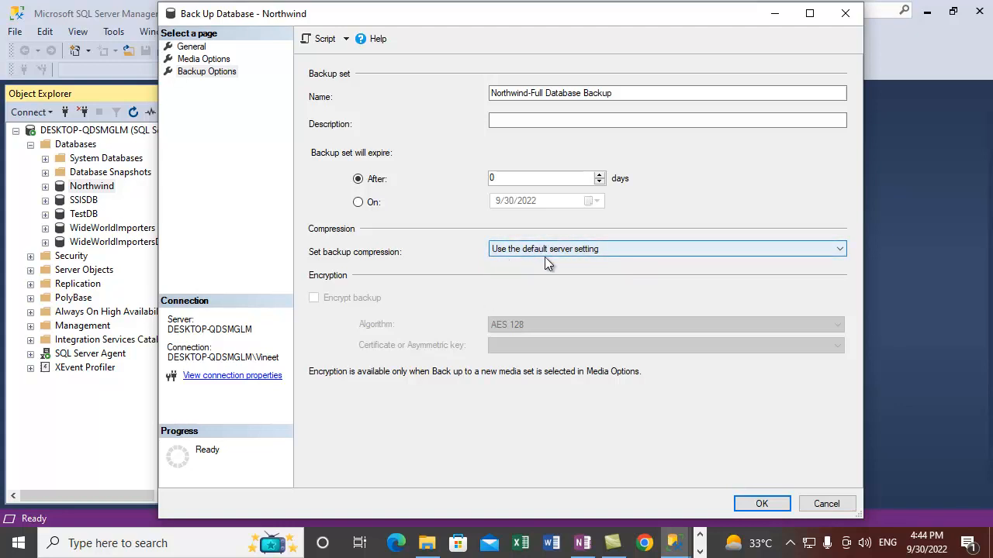
Step: Cancel the Northwind backup dialog and open the server's properties in a maximized window
left_click(826, 504)
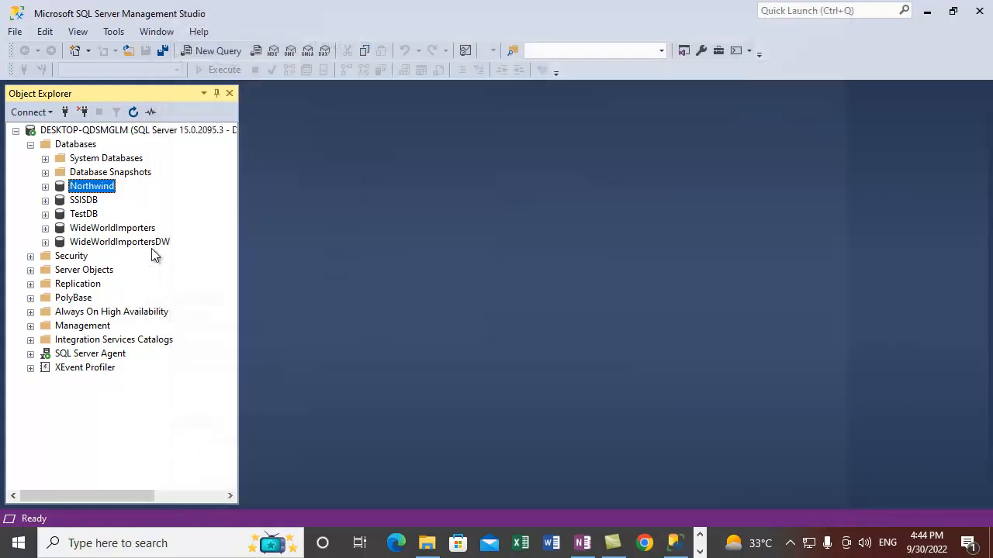
right_click(118, 129)
left_click(215, 443)
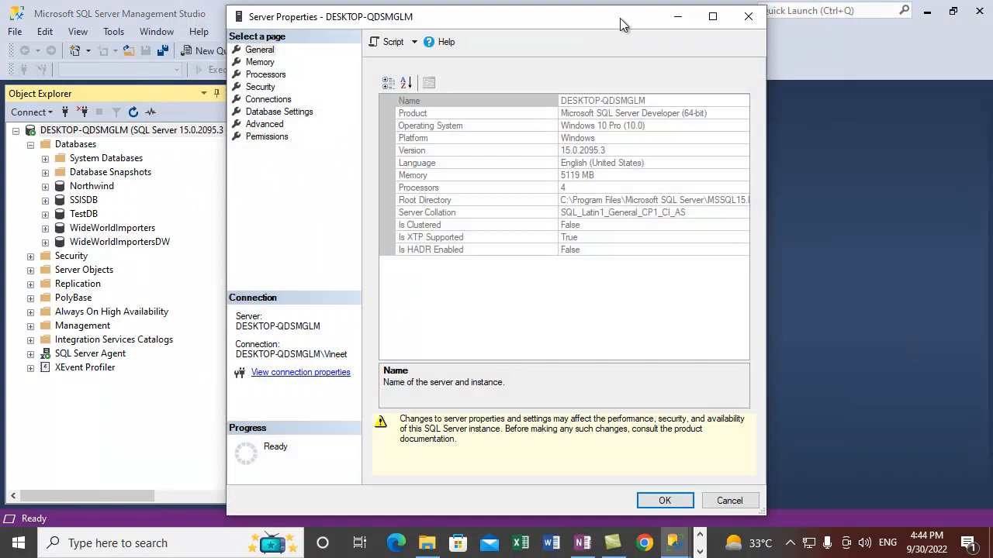
double_click(621, 19)
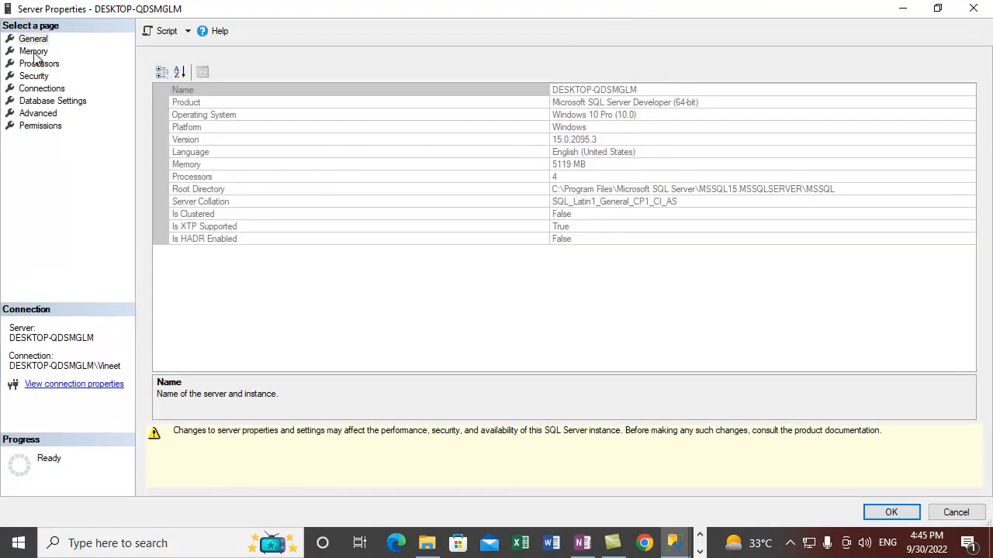
Step: Look through the server's property pages for the default backup compression setting in Database Settings, and close without changing anything
left_click(33, 53)
left_click(35, 75)
left_click(48, 64)
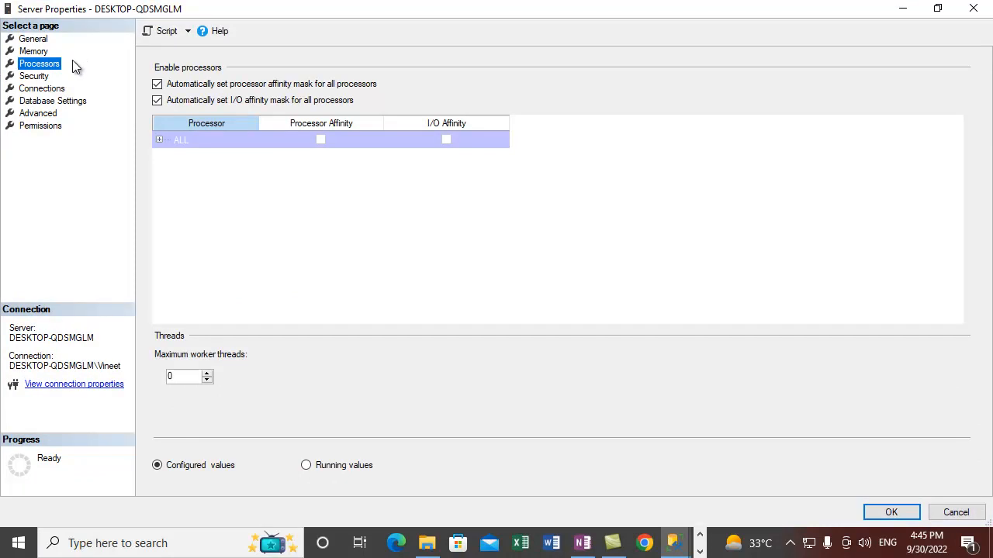
left_click(43, 40)
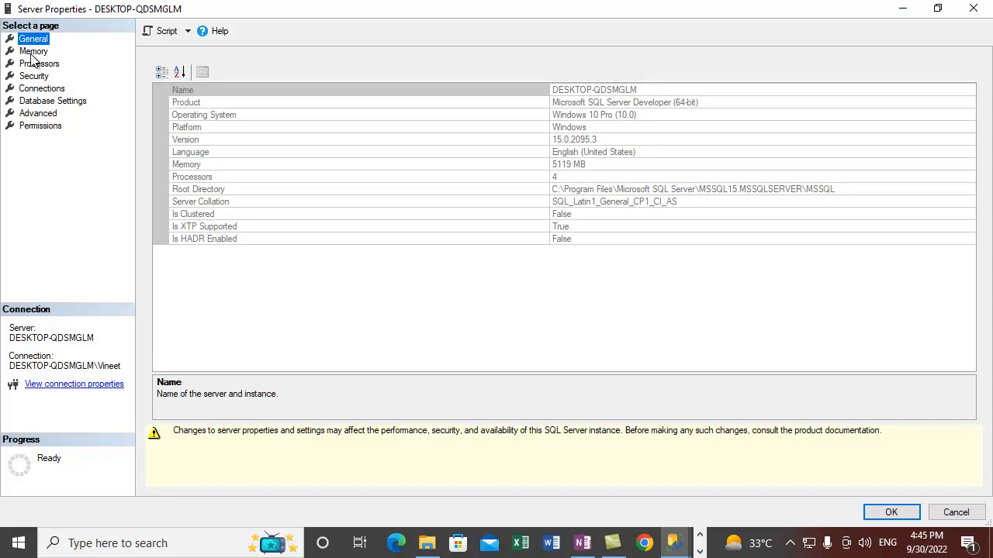
left_click(32, 52)
left_click(32, 64)
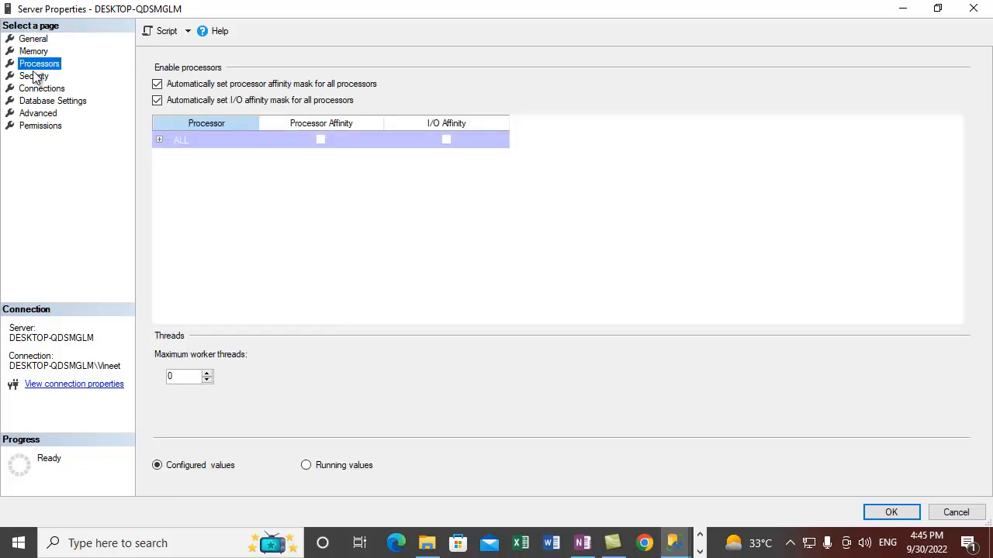
left_click(36, 76)
left_click(41, 90)
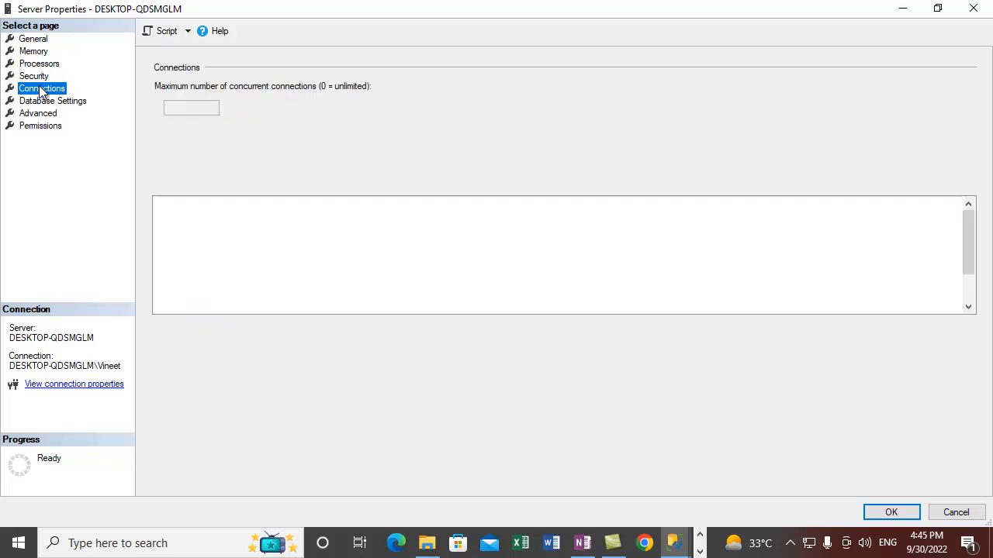
left_click(39, 103)
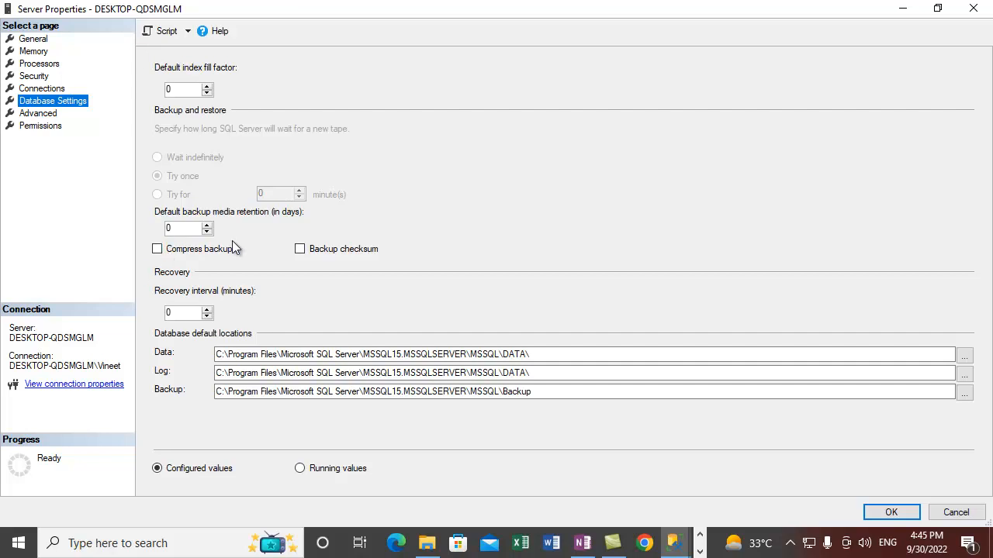
left_click(950, 510)
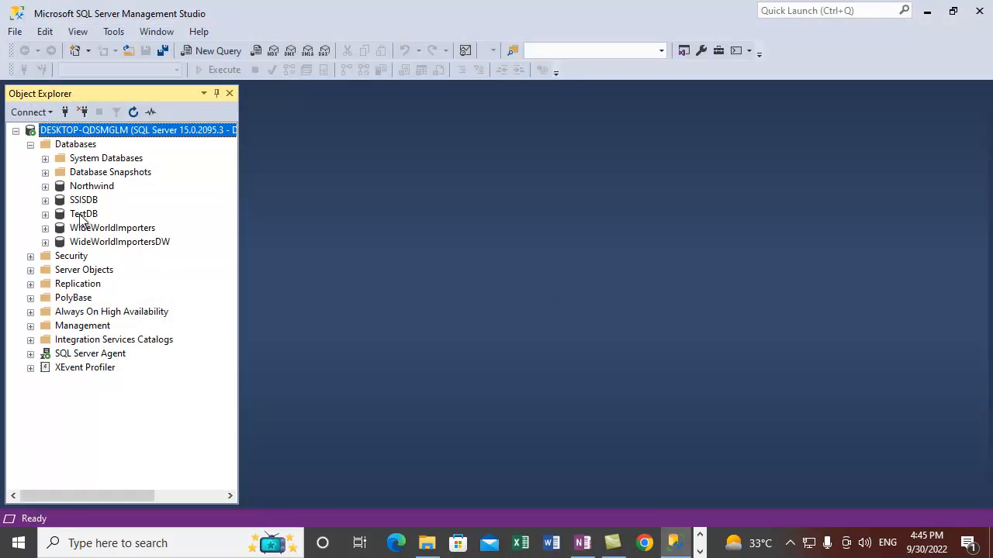
Step: Reopen the backup dialog for the Northwind database and maximize it
right_click(91, 188)
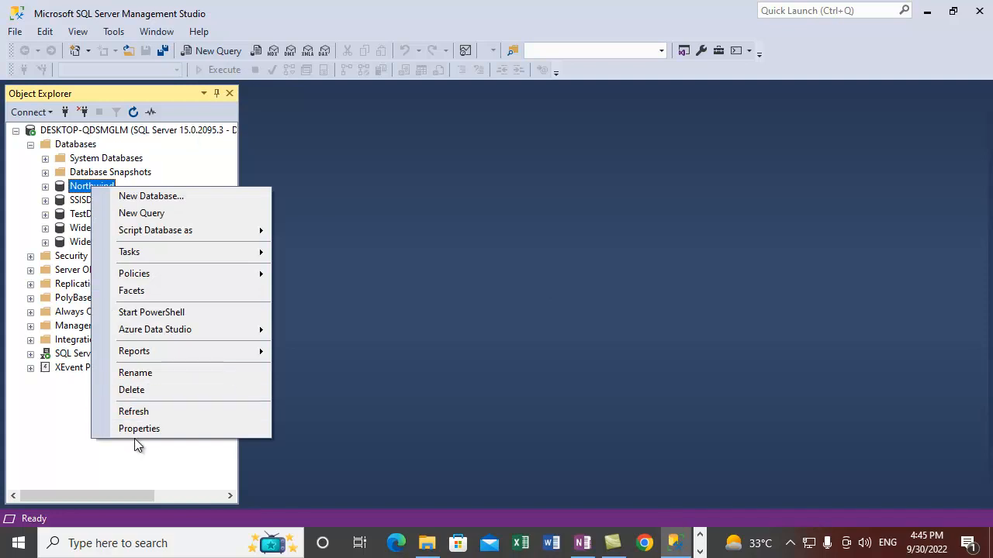
mouse_move(261, 253)
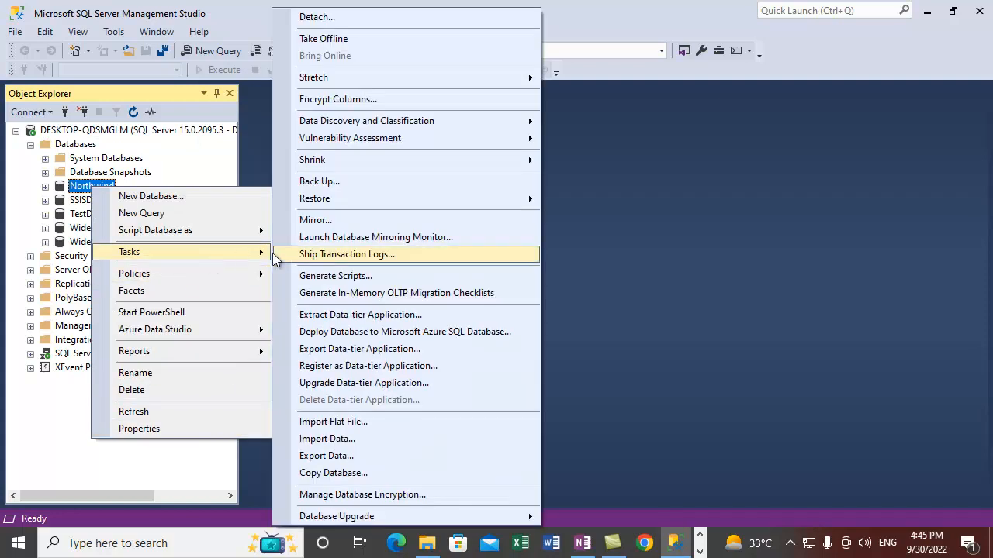
left_click(362, 183)
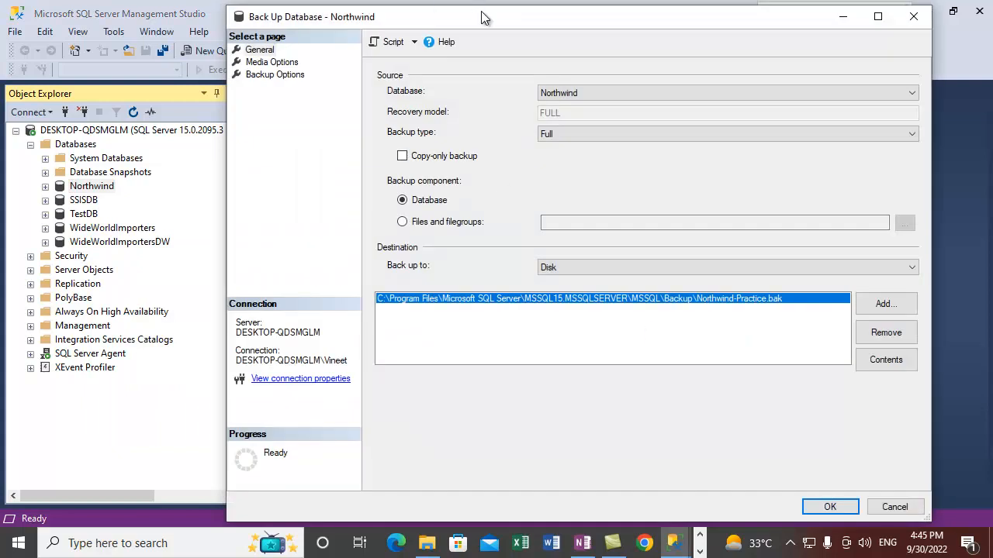
double_click(478, 15)
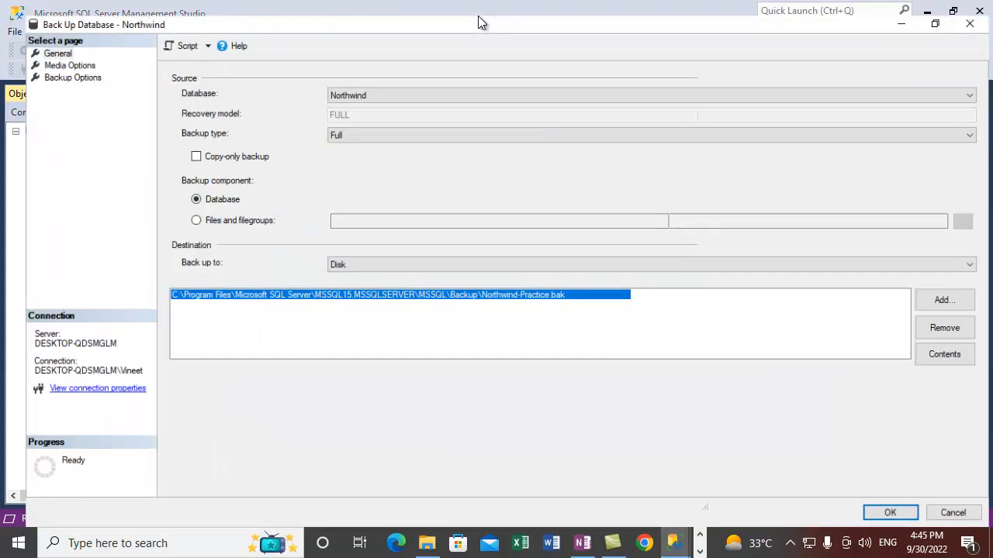
Step: Review the backup set's compression choices in Backup Options, keeping Use the default server setting
left_click(45, 51)
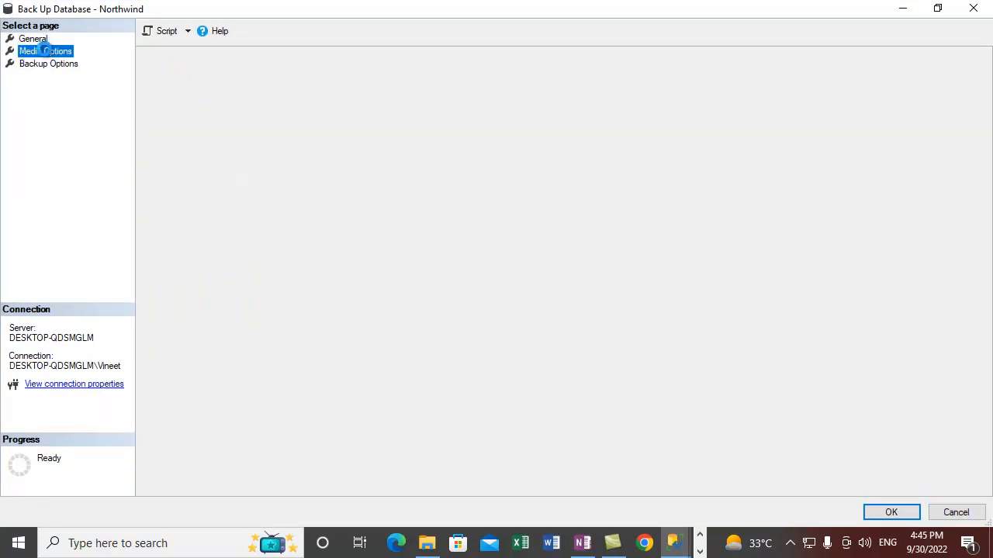
left_click(48, 64)
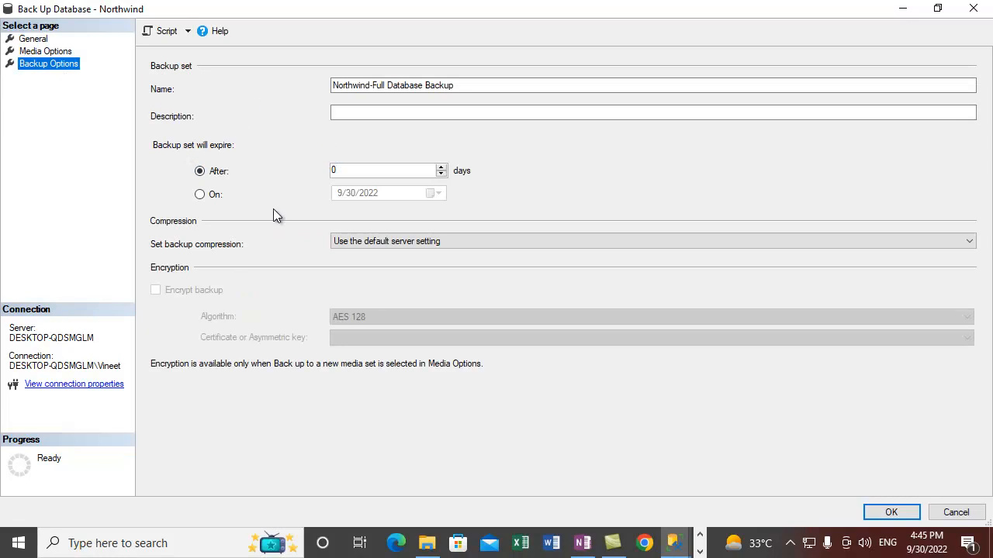
left_click(413, 245)
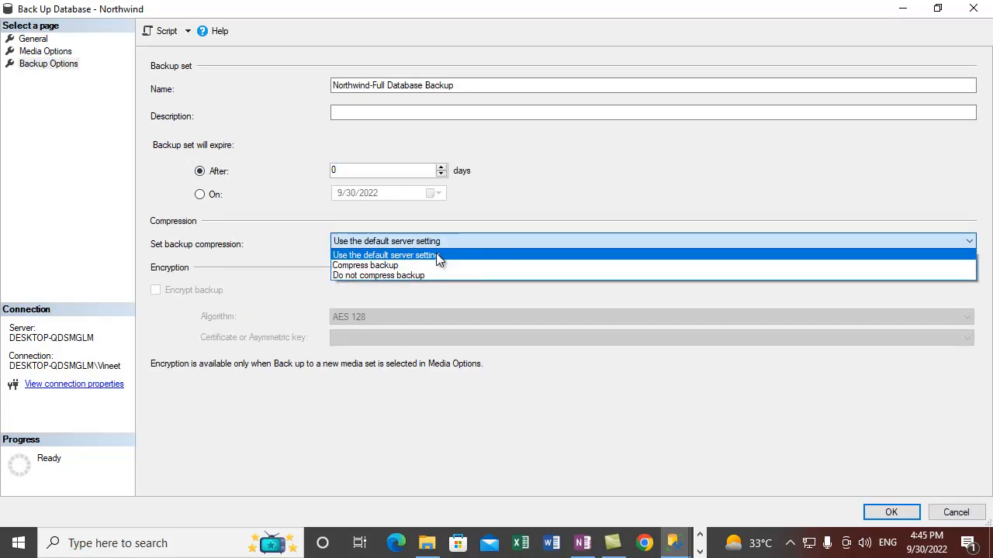
left_click(439, 404)
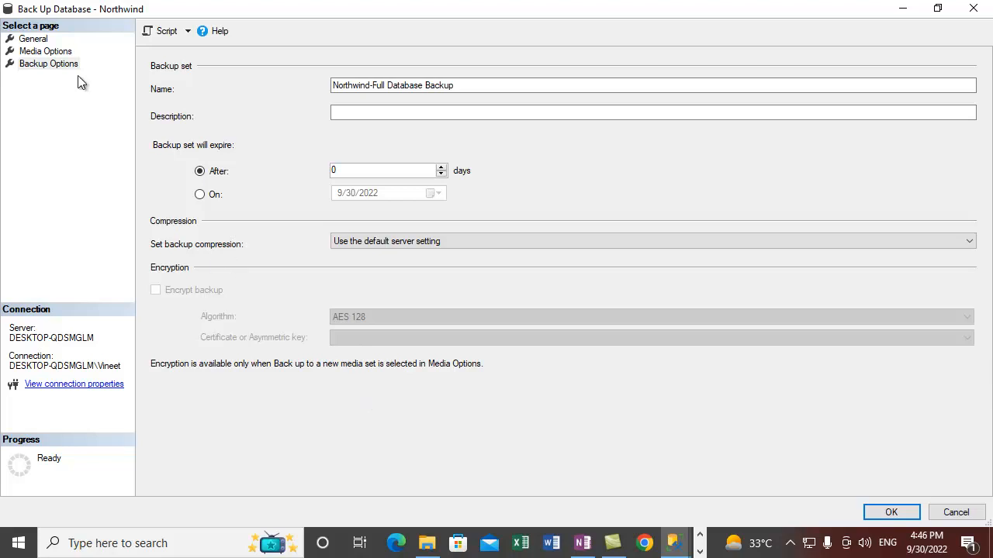
Step: Compare the append and overwrite choices in Media Options with the Northwind-Practice.bak destination on the General page
left_click(66, 52)
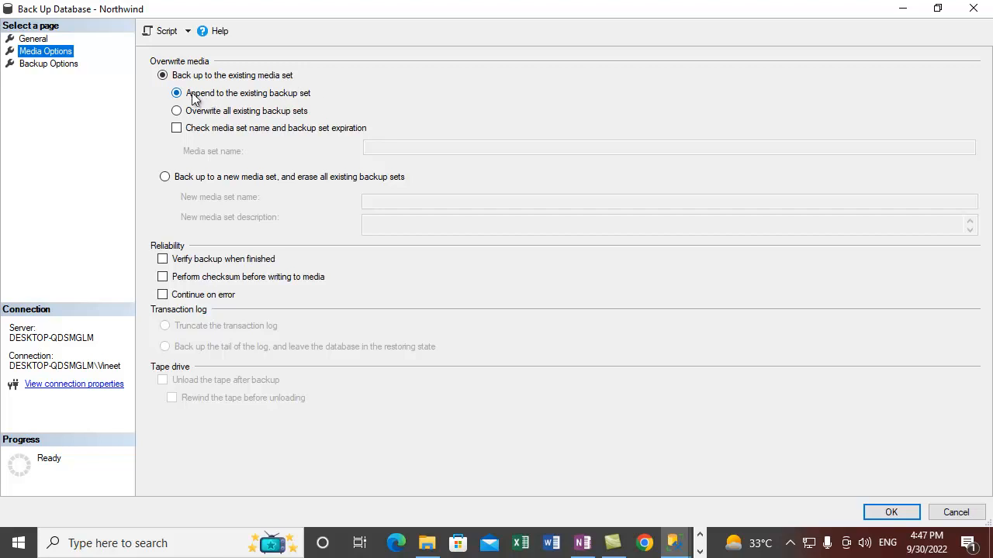
left_click(43, 39)
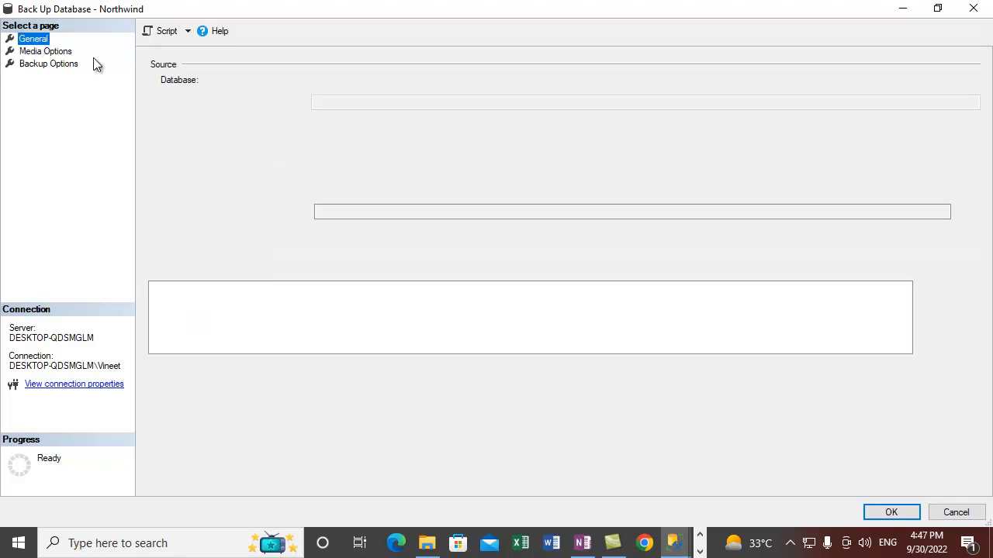
left_click(472, 287)
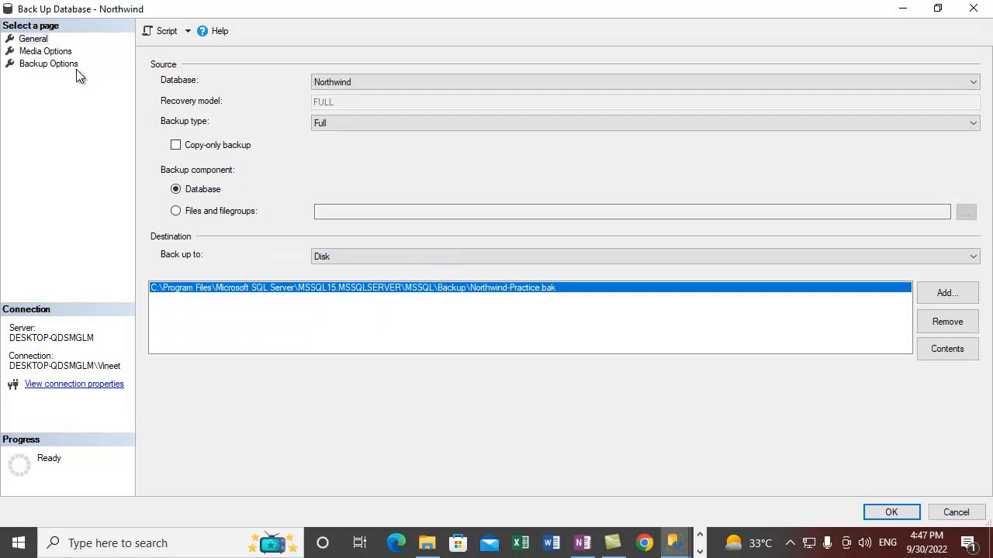
left_click(48, 64)
left_click(45, 51)
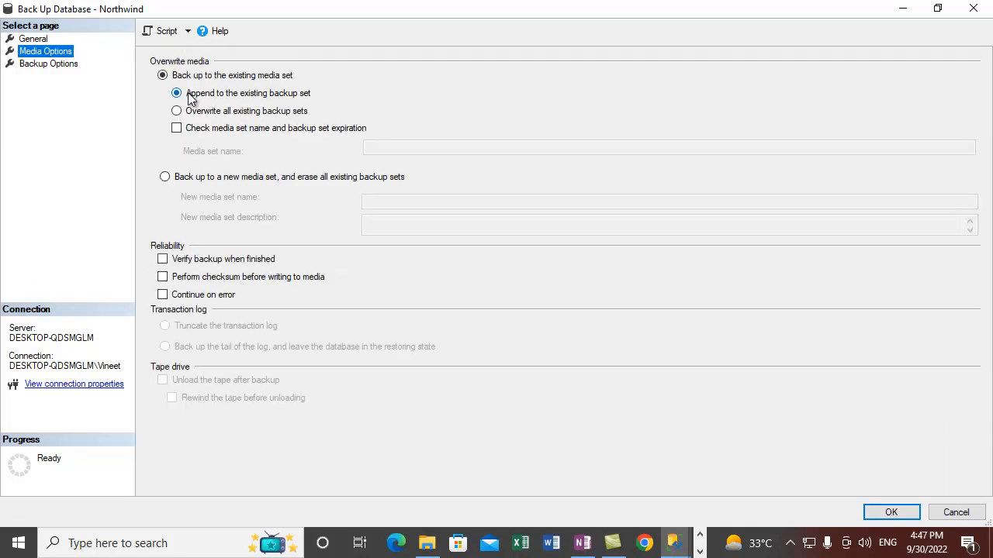
left_click(32, 40)
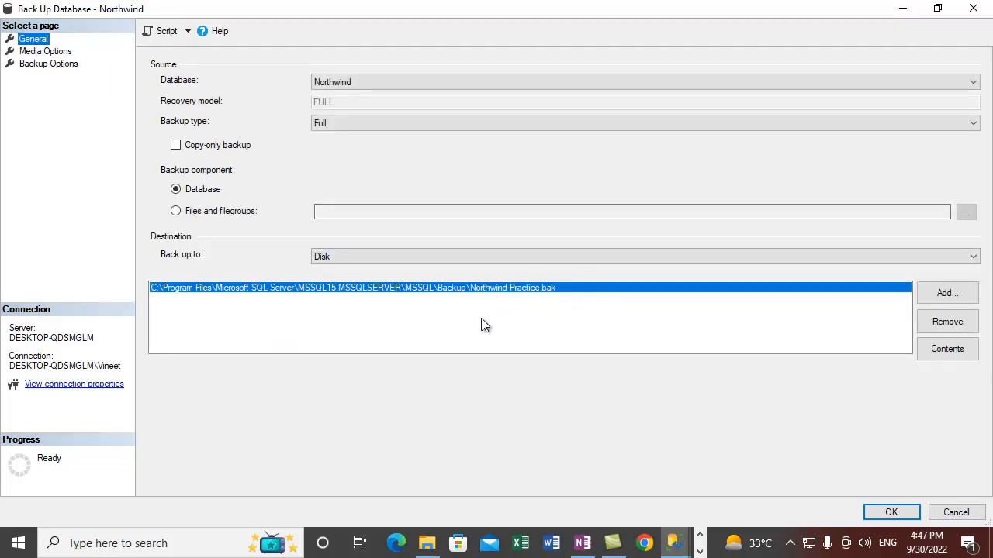
left_click(45, 51)
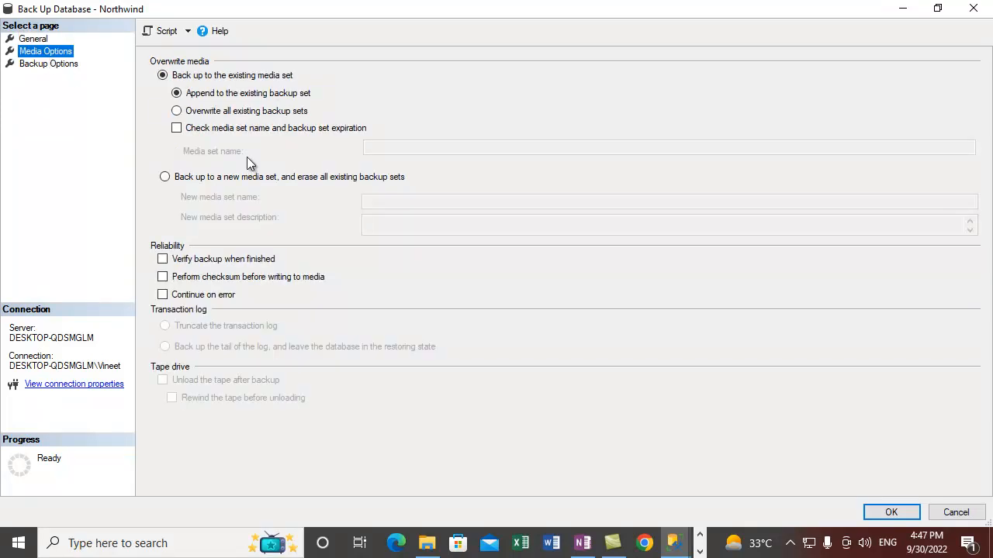
Step: Try overwriting all existing backup sets and examine the contents of Northwind-Practice.bak, widening the Component and Start Date columns
left_click(177, 111)
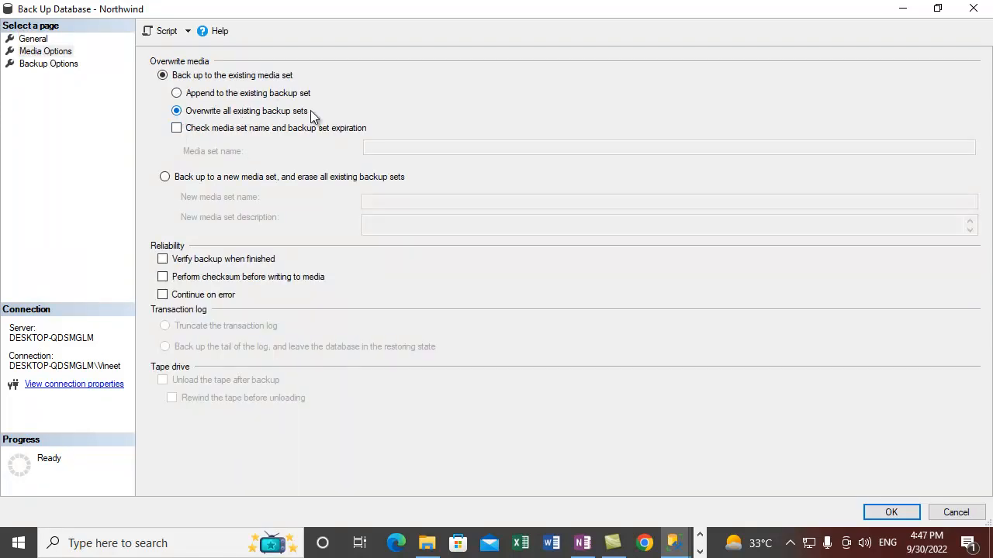
left_click(35, 40)
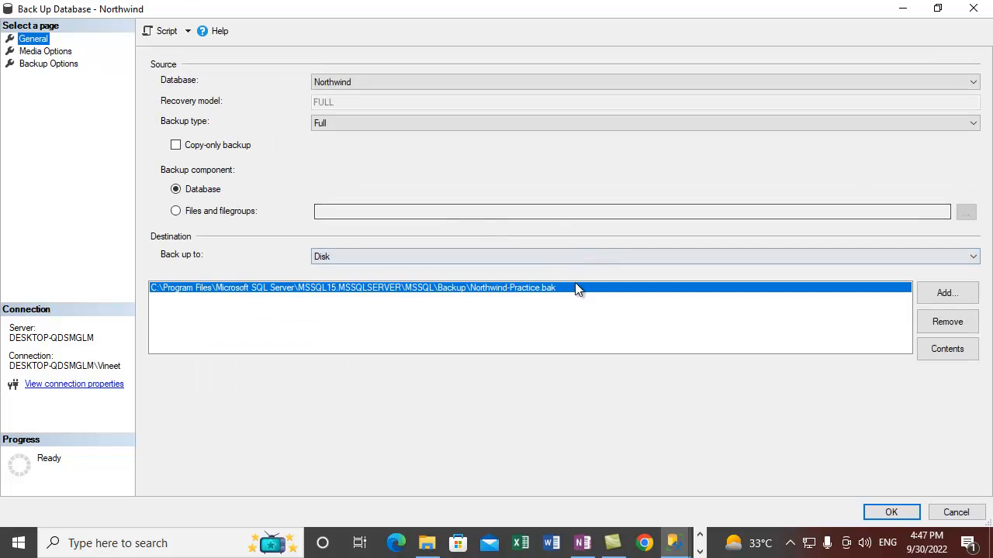
left_click(934, 349)
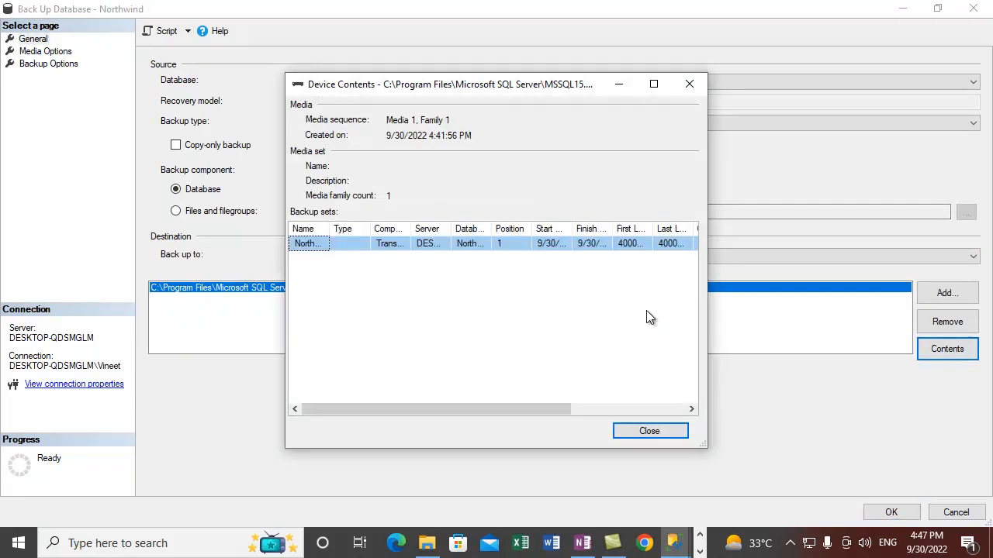
left_click_drag(411, 229, 503, 230)
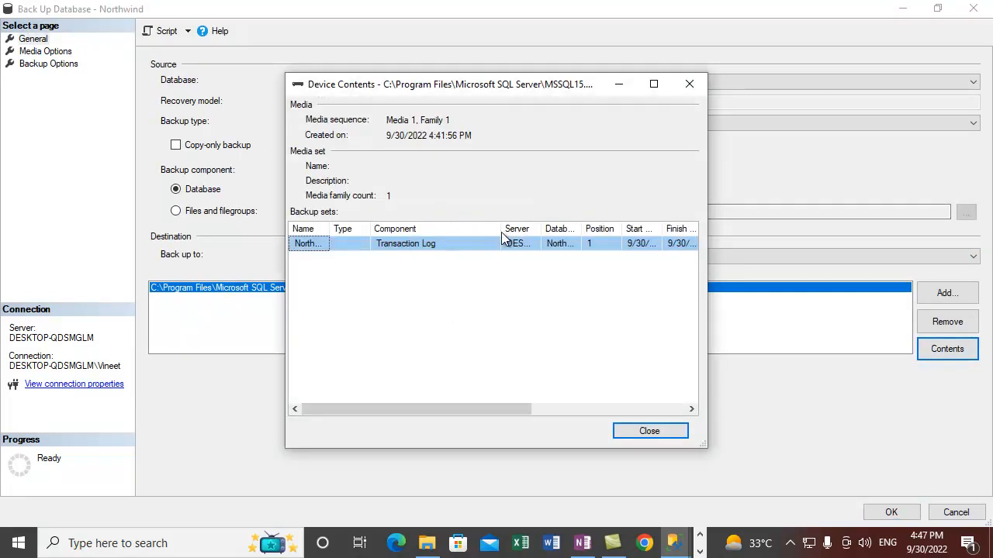
left_click_drag(511, 404, 694, 410)
double_click(413, 229)
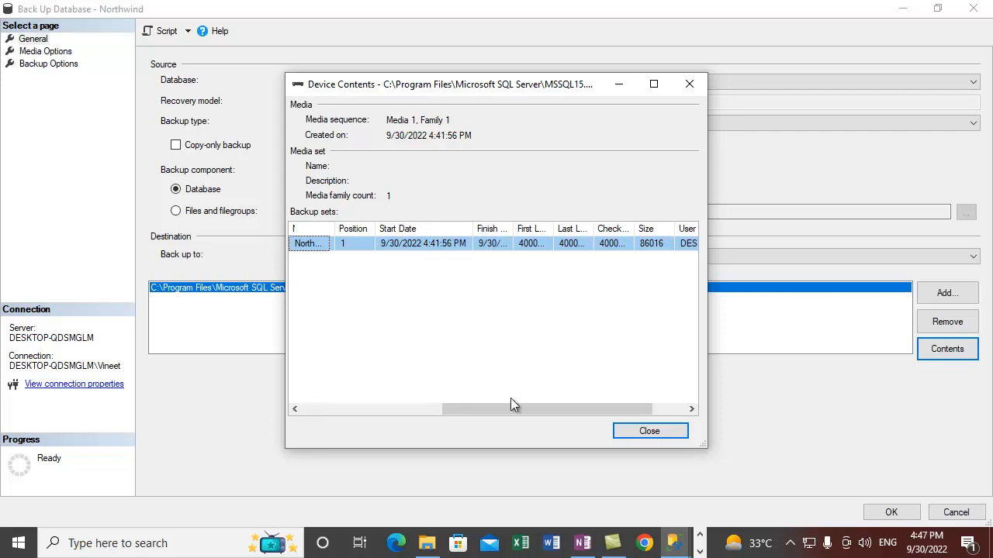
left_click(649, 431)
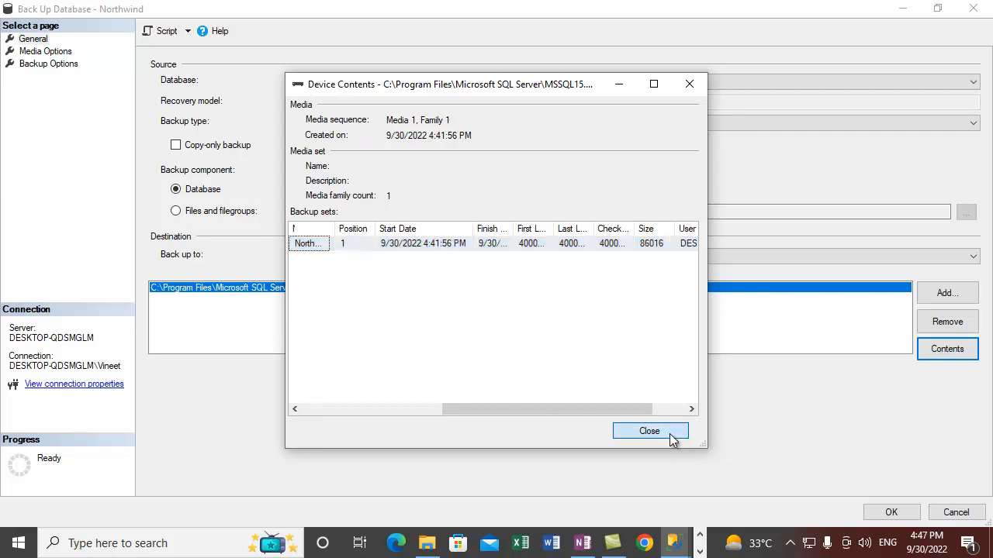
Step: Set the media option to append to the existing backup set and run the full backup of Northwind
left_click(44, 52)
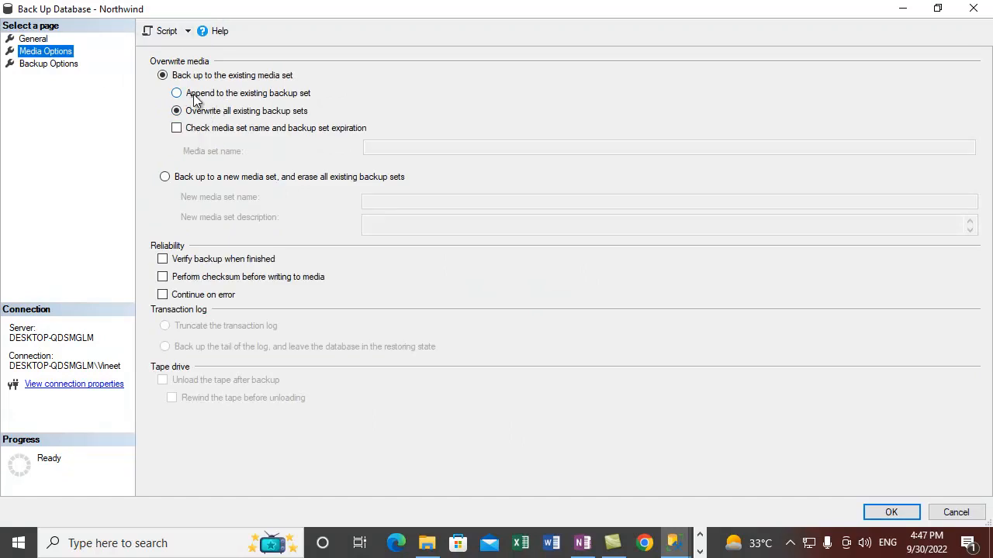
left_click(178, 94)
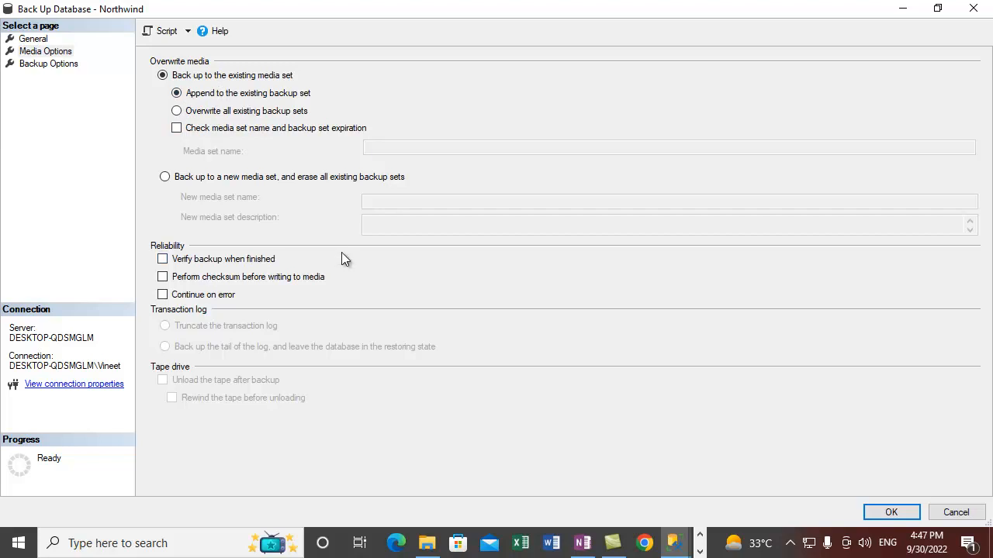
left_click(890, 512)
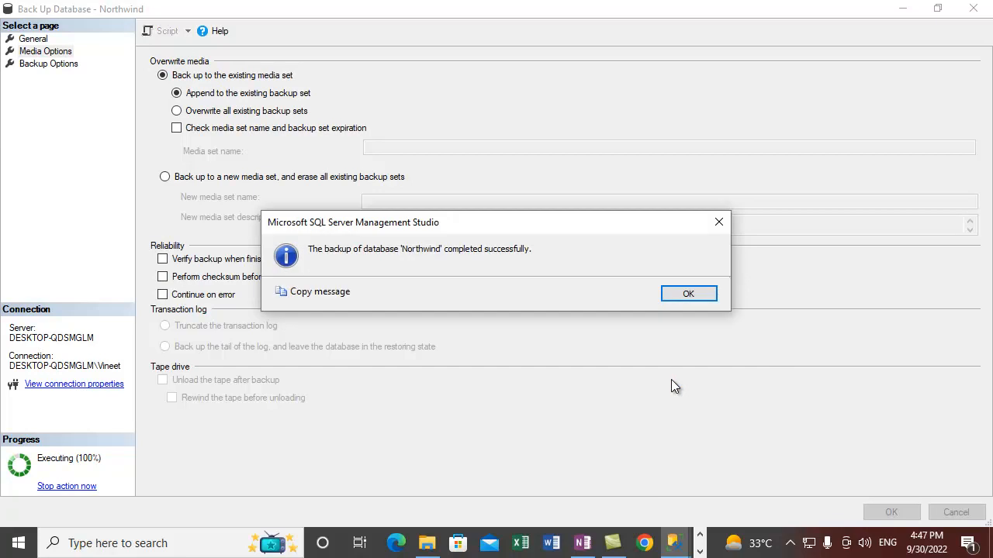
left_click(688, 293)
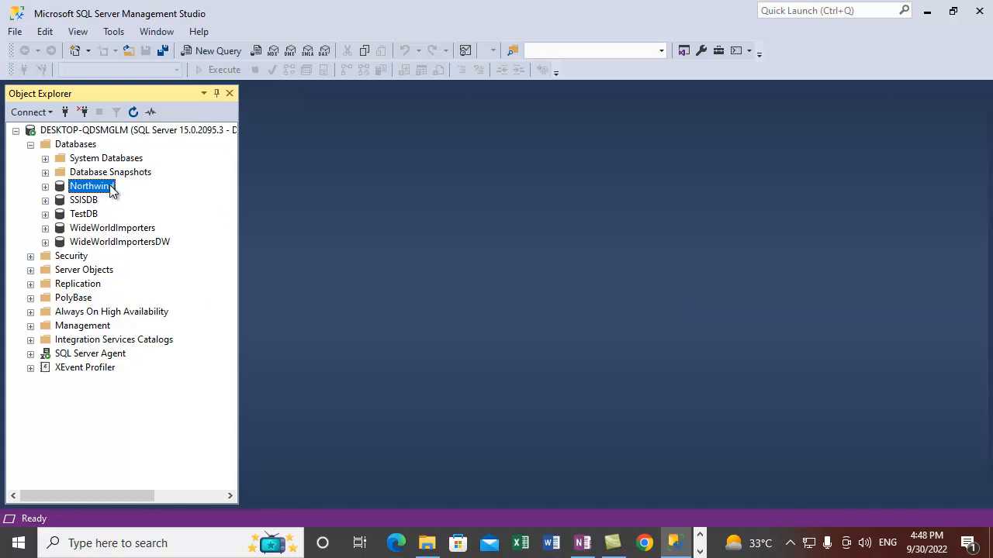
Step: Open the backup dialog for Northwind and examine the backup sets stored in Northwind-Practice.bak, widening the Component column
right_click(111, 186)
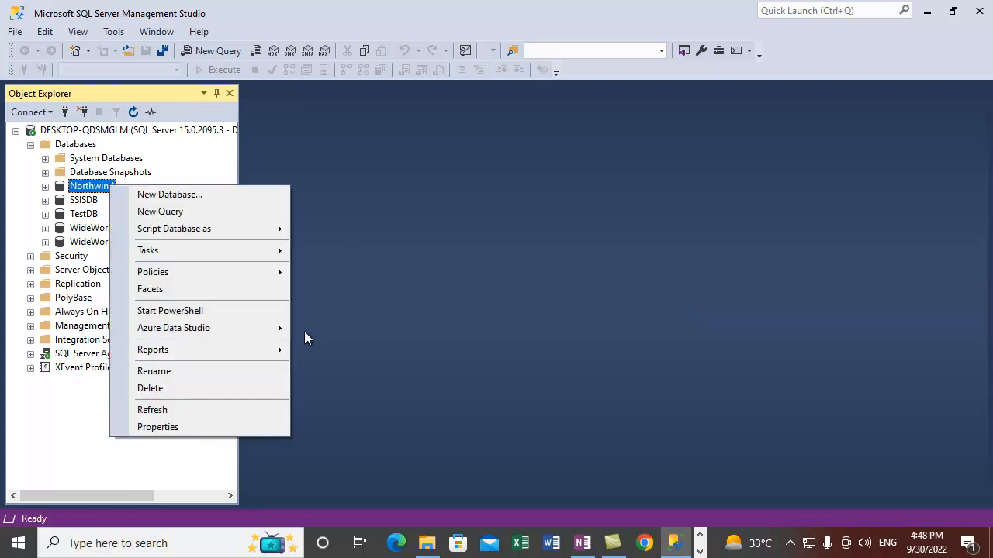
mouse_move(183, 255)
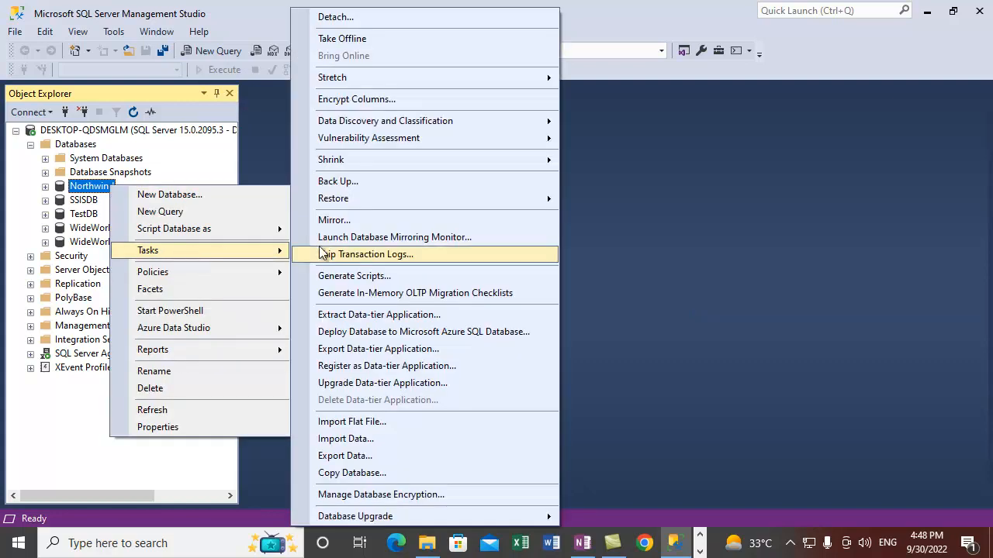
left_click(360, 179)
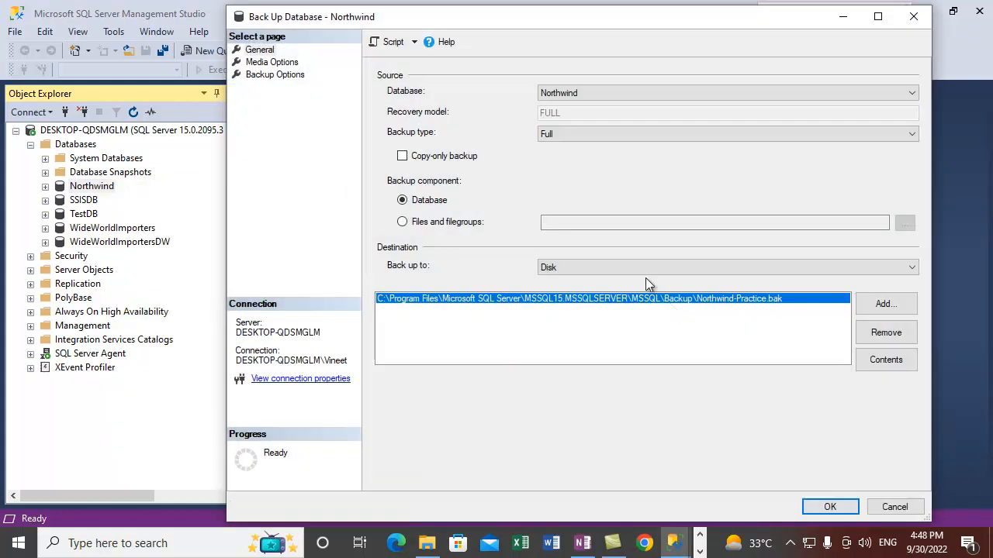
double_click(539, 7)
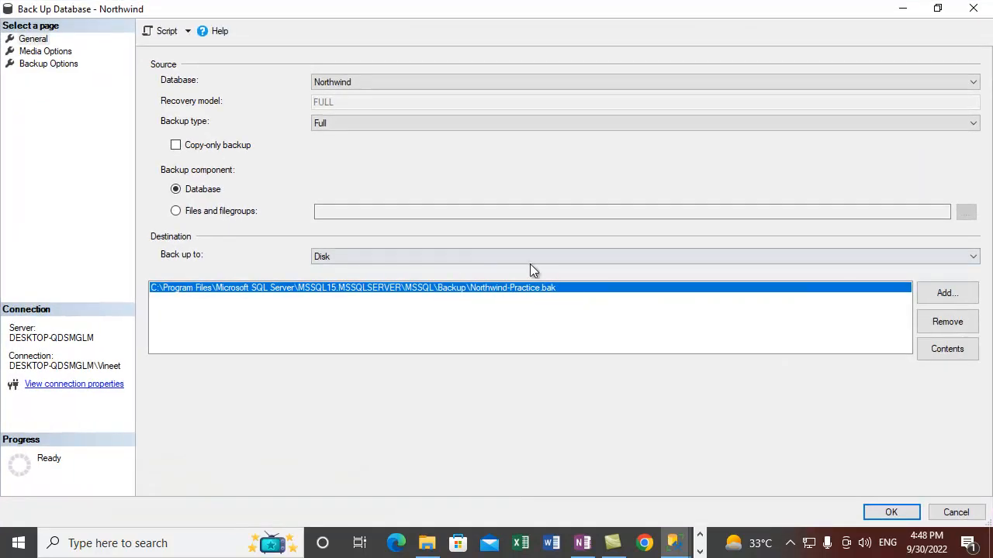
left_click(941, 357)
left_click(406, 243)
left_click(399, 262)
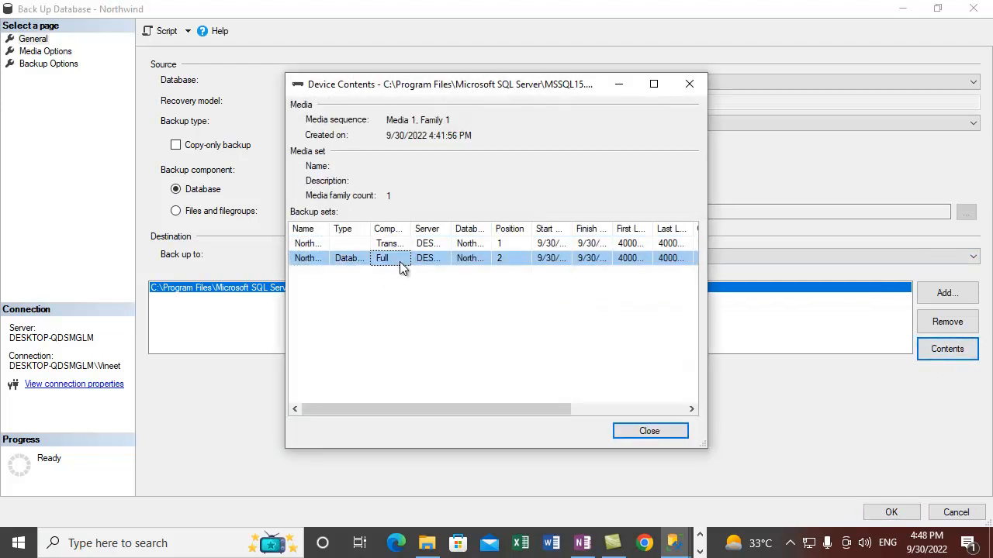
left_click_drag(412, 231, 529, 236)
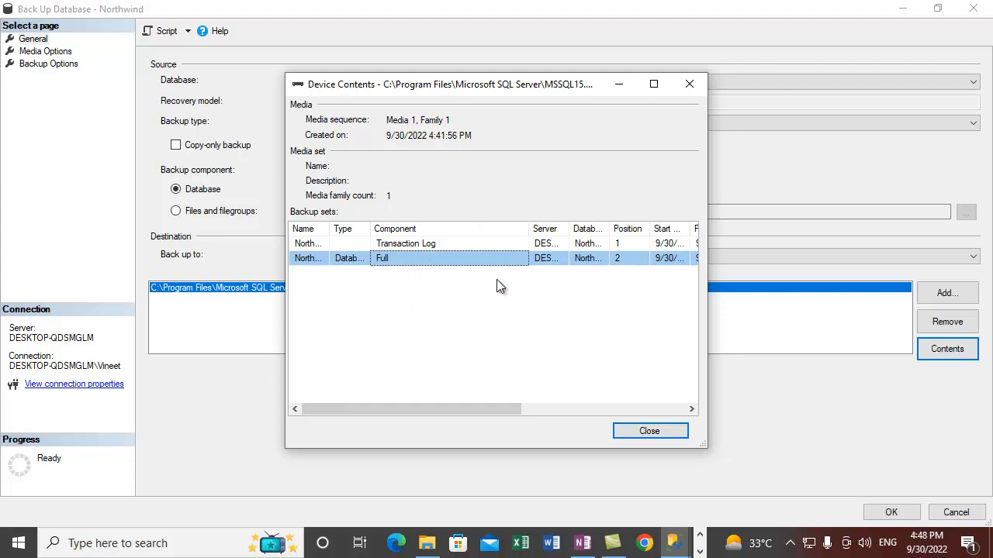
left_click(649, 431)
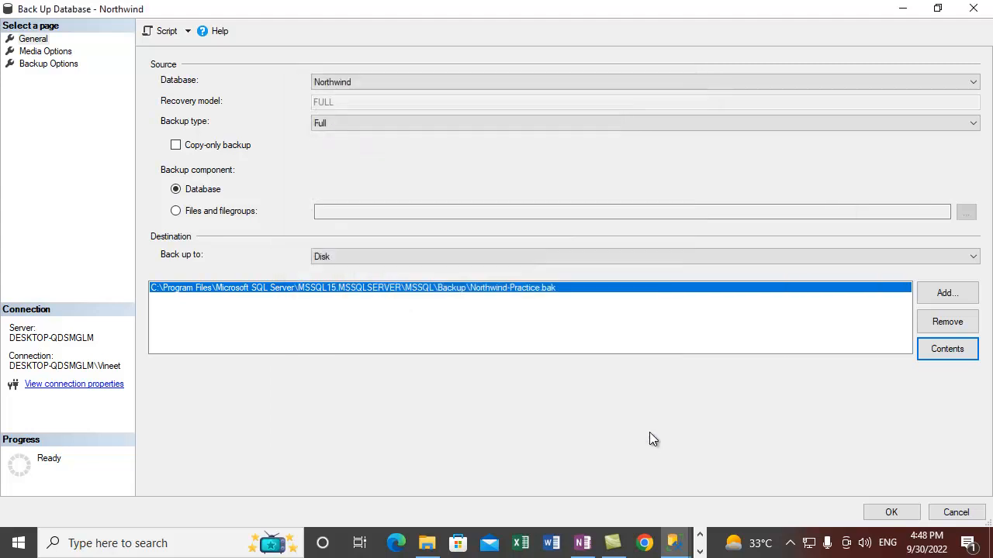
Step: Run a Transaction Log backup of Northwind to Northwind-Practice.bak, keeping Append to the existing backup set
left_click(45, 51)
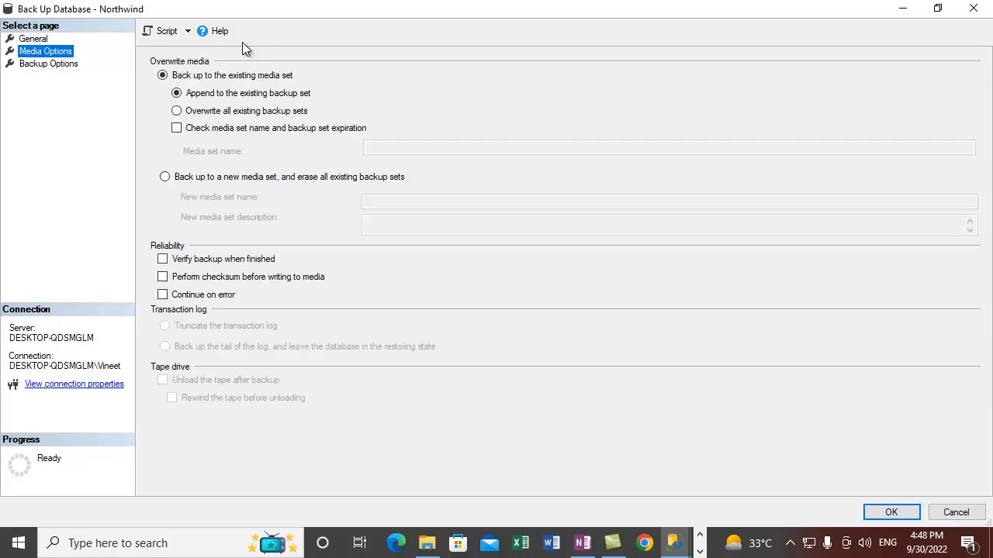
left_click(34, 39)
left_click(392, 124)
left_click(404, 160)
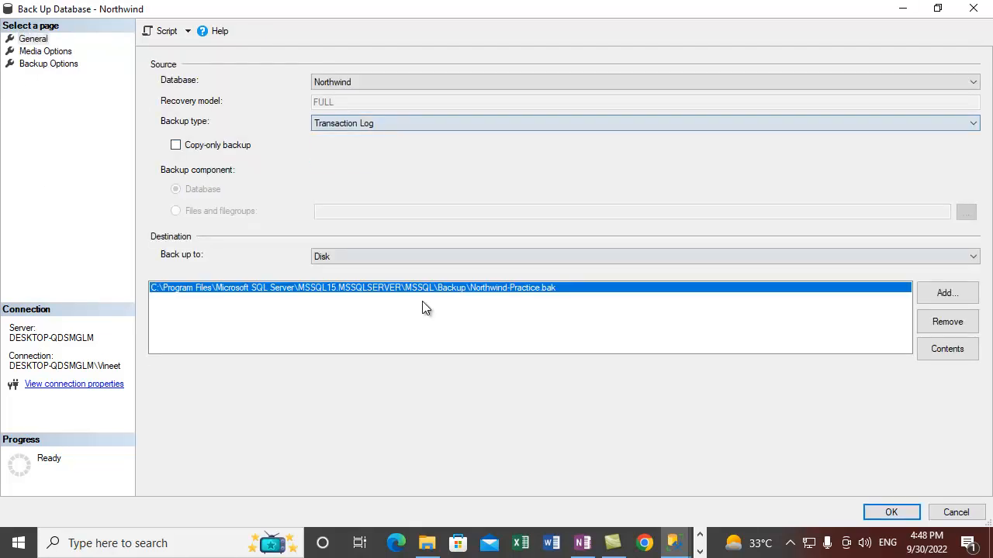
left_click(51, 54)
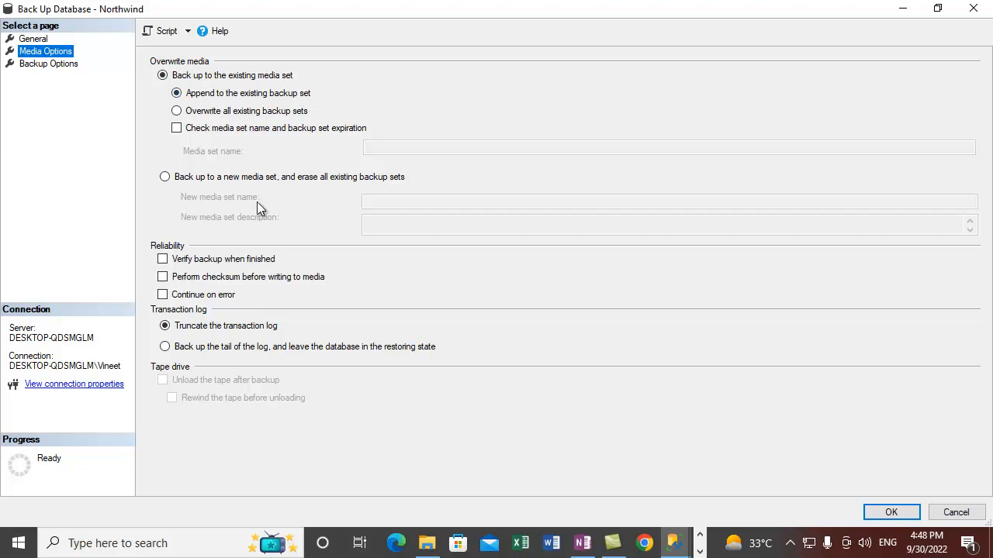
left_click(892, 513)
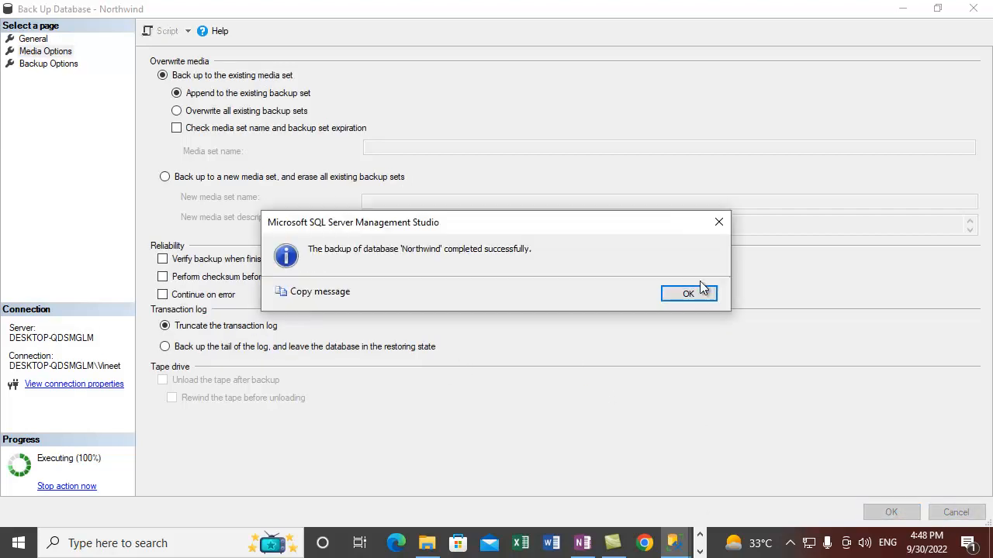
left_click(689, 295)
Step: Reopen the Northwind backup dialog and check the components and start dates of the backup sets in Northwind-Practice.bak
right_click(92, 186)
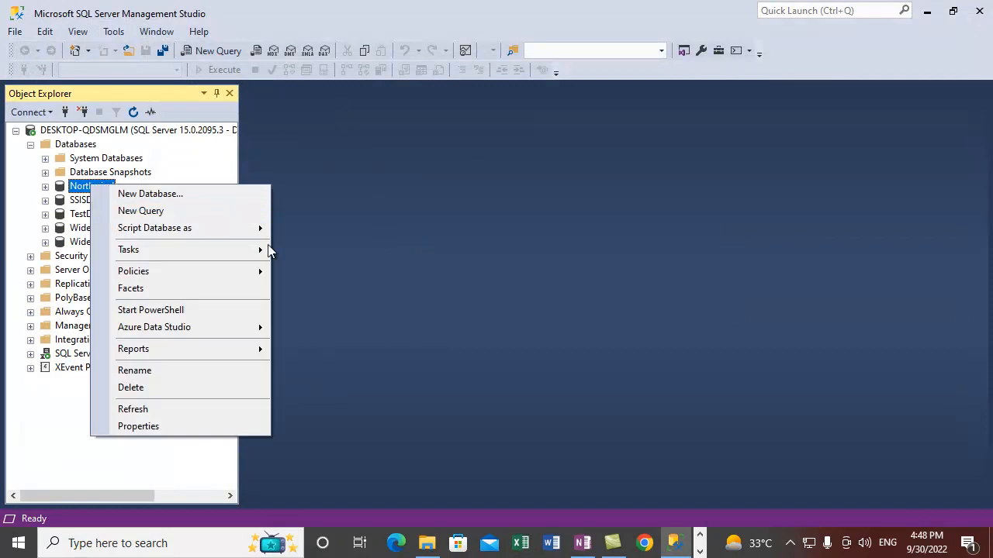
mouse_move(184, 252)
left_click(362, 180)
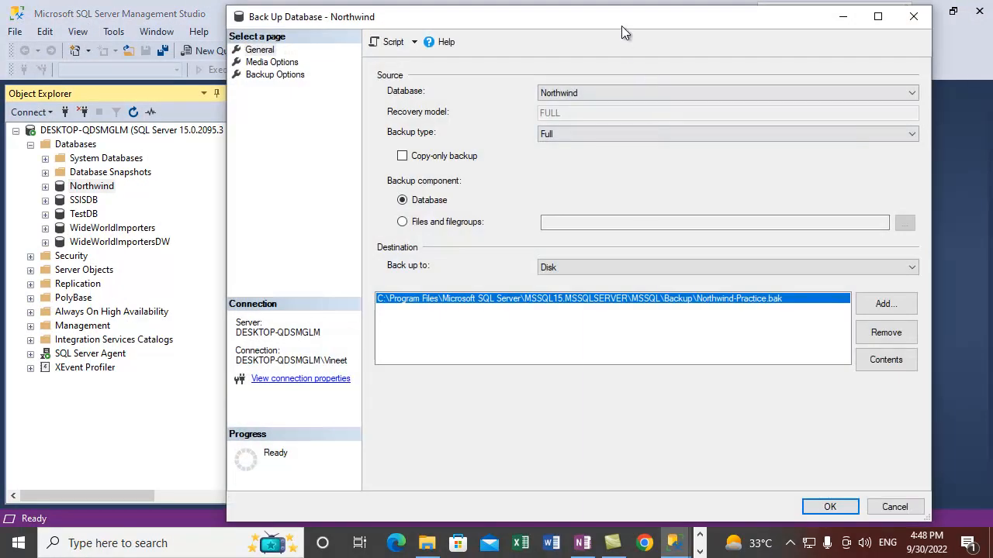
double_click(622, 24)
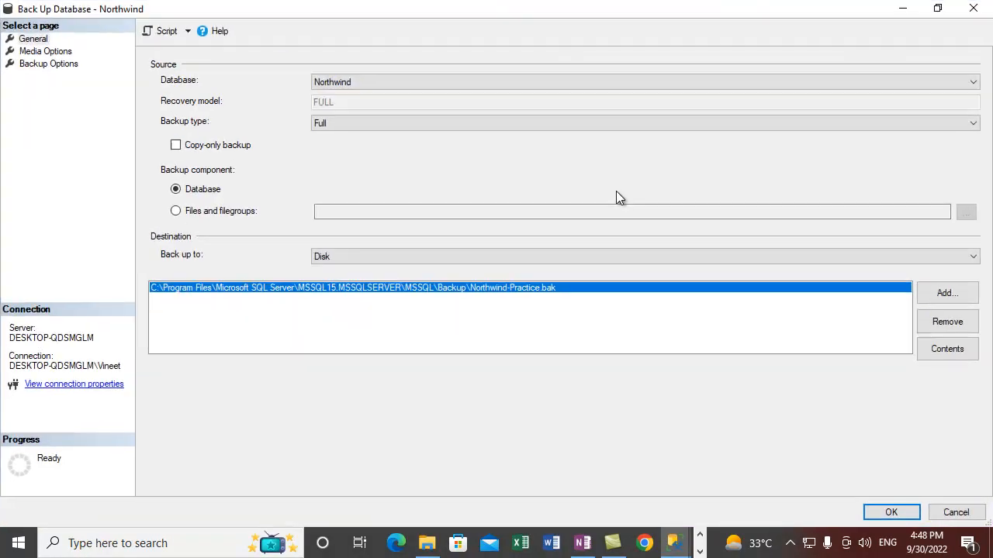
left_click(946, 348)
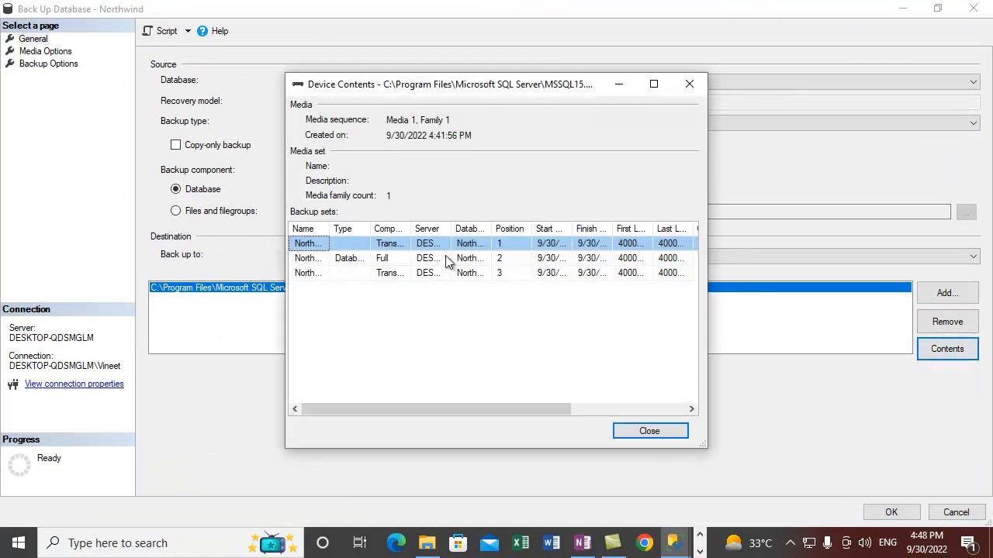
left_click_drag(409, 238, 476, 229)
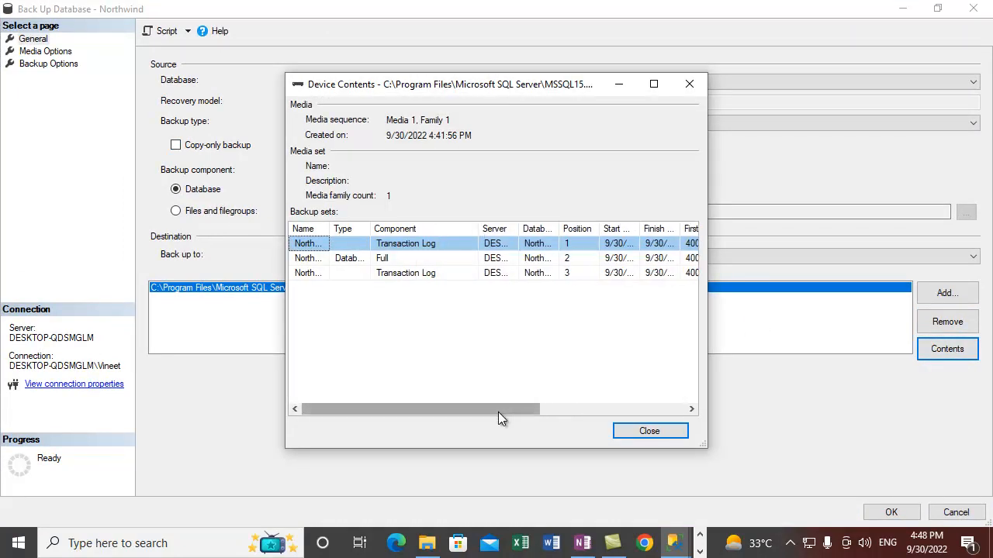
left_click_drag(503, 408, 652, 409)
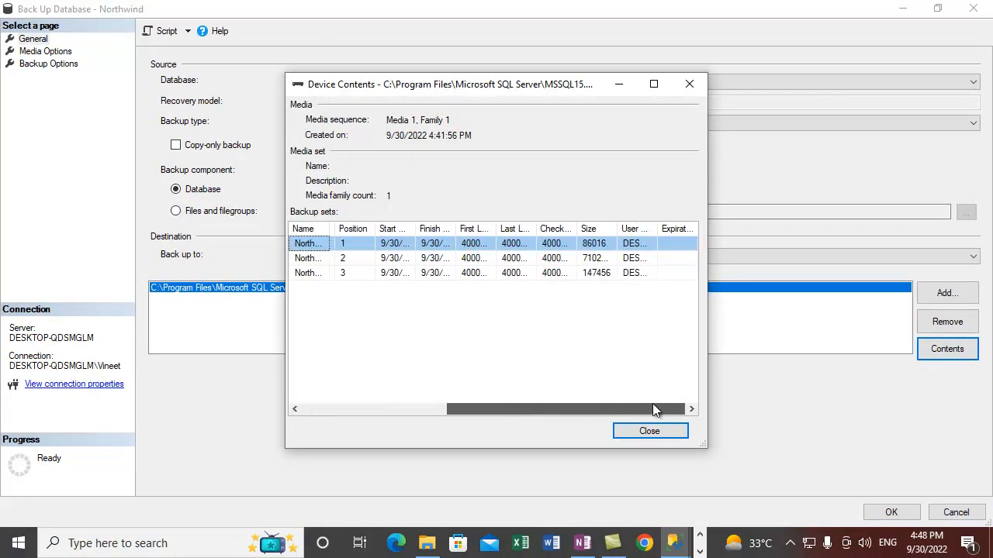
double_click(417, 230)
left_click(403, 273)
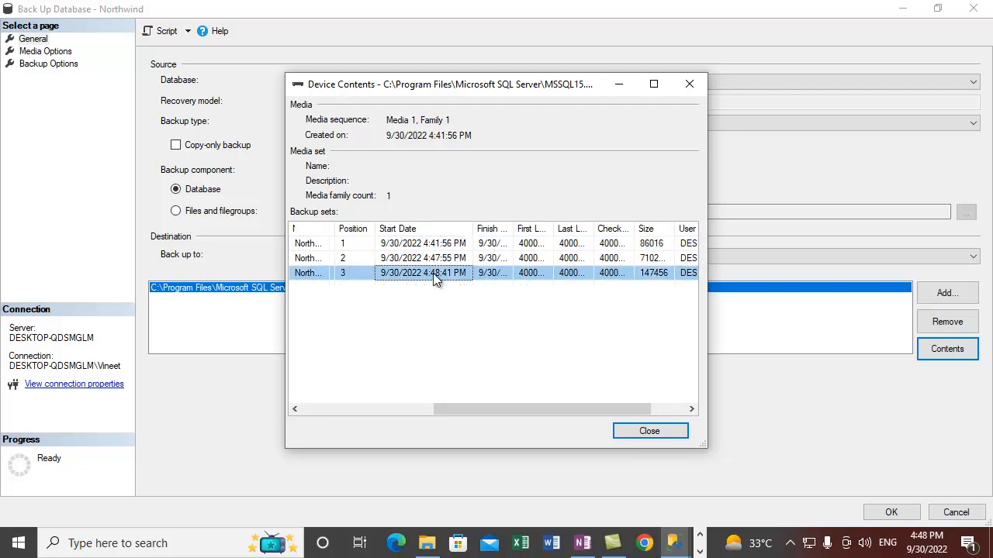
left_click_drag(504, 411, 327, 414)
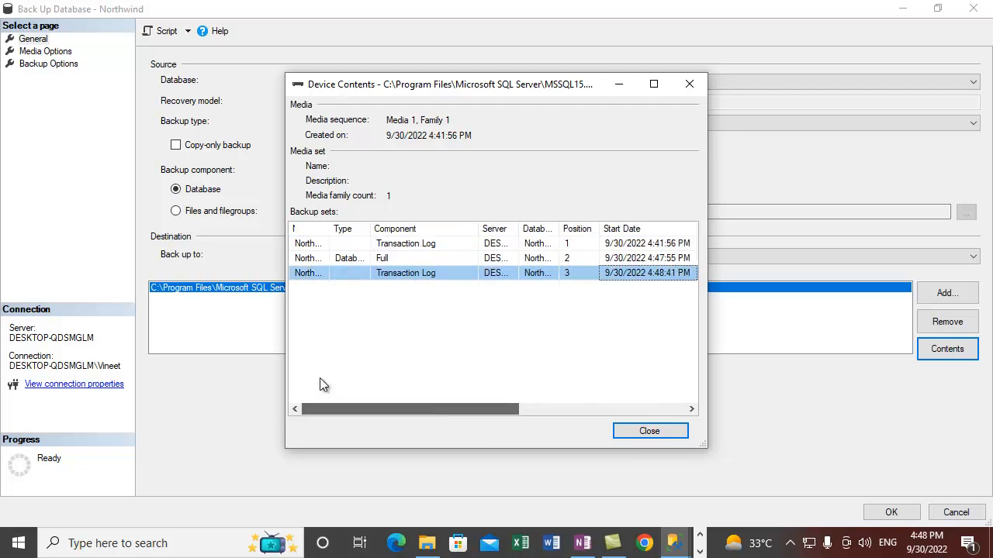
left_click(651, 435)
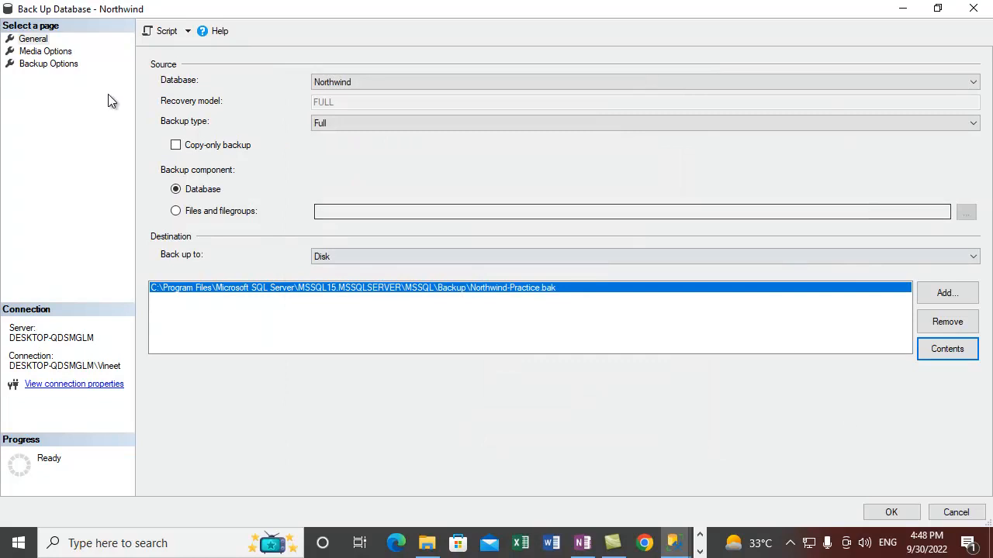
Step: Run a Transaction Log backup of Northwind with Overwrite all existing backup sets selected
left_click(57, 53)
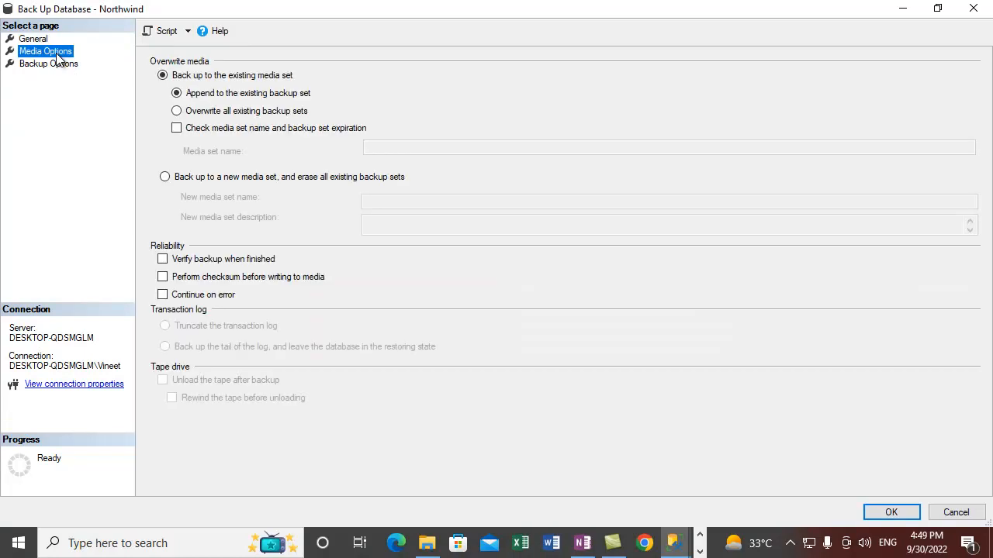
left_click(190, 114)
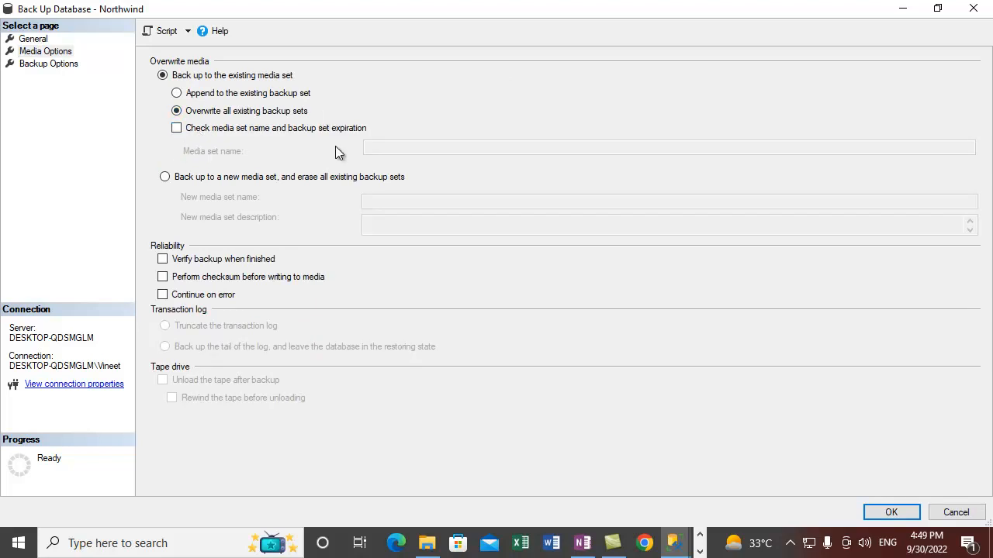
left_click(35, 39)
left_click(372, 123)
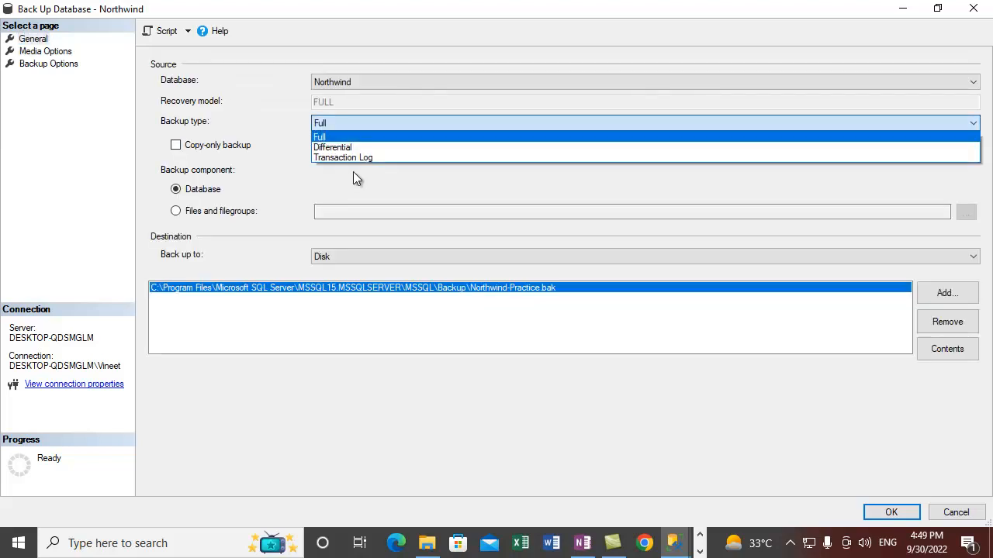
left_click(347, 157)
left_click(68, 53)
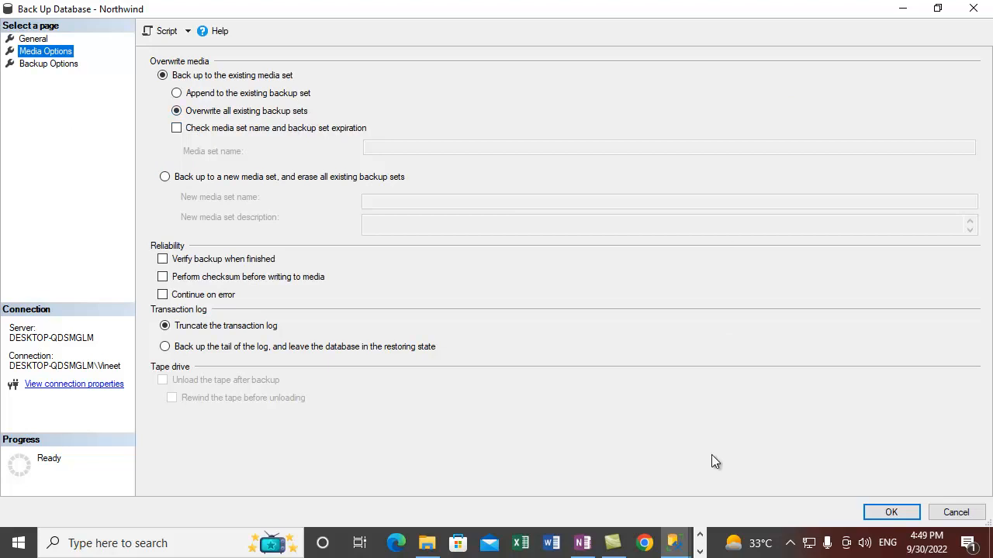
left_click(901, 518)
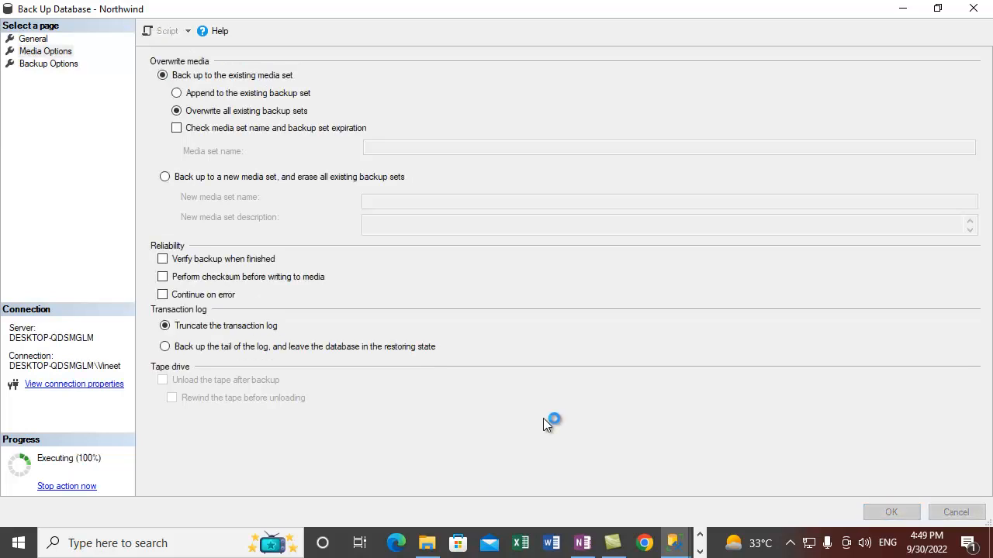
left_click(693, 293)
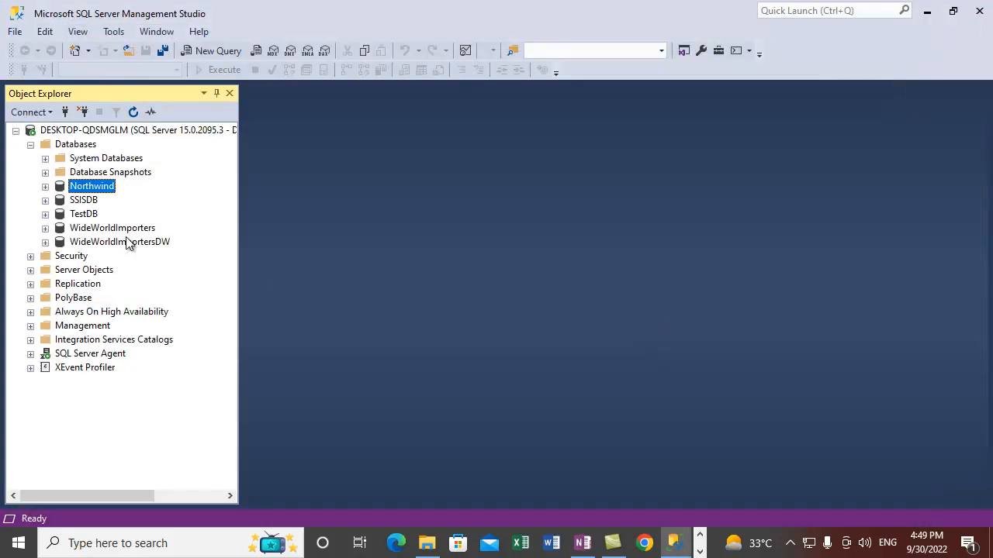
Step: Inspect the contents of Northwind-Practice.bak from a new Northwind backup dialog, checking the component and start date after the overwrite
right_click(104, 192)
mouse_move(250, 255)
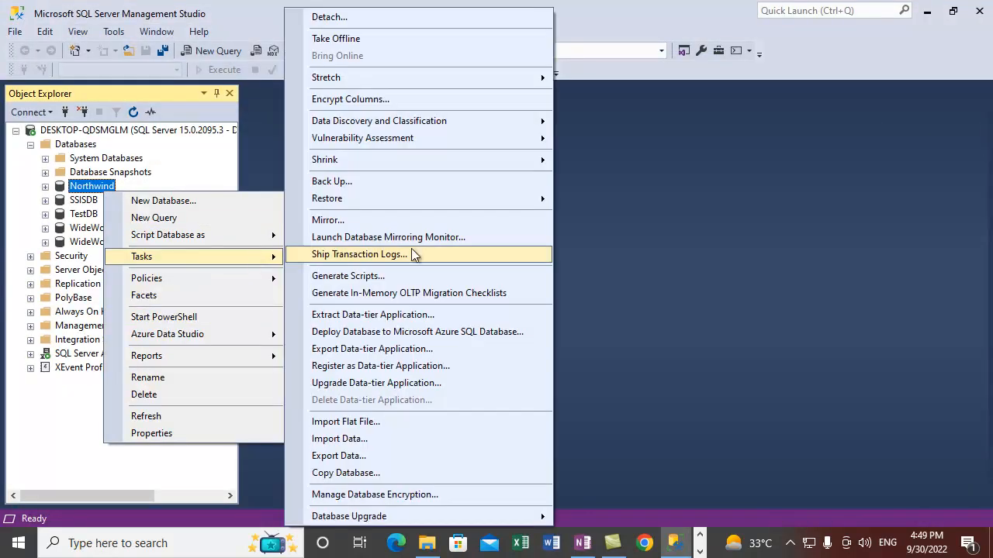
left_click(332, 181)
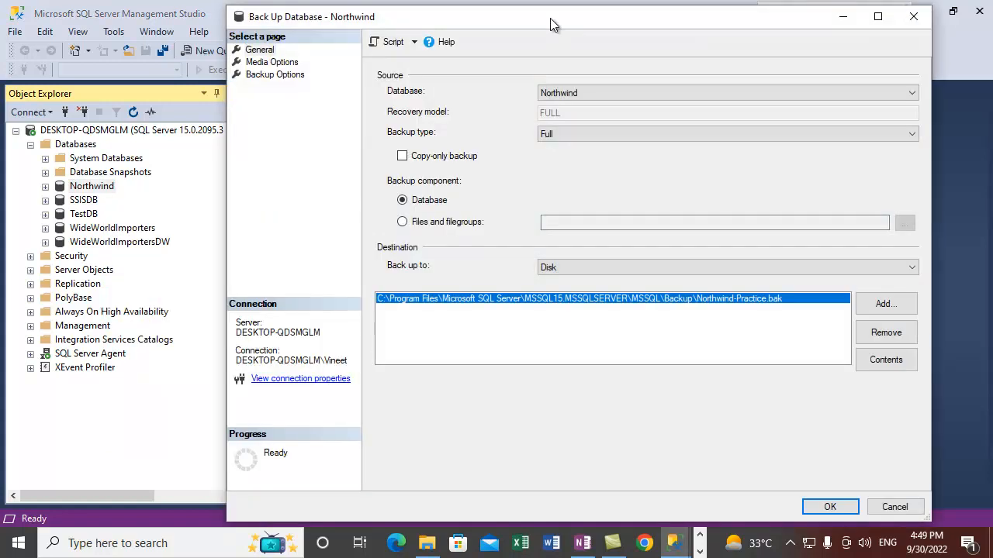
double_click(550, 19)
left_click(947, 349)
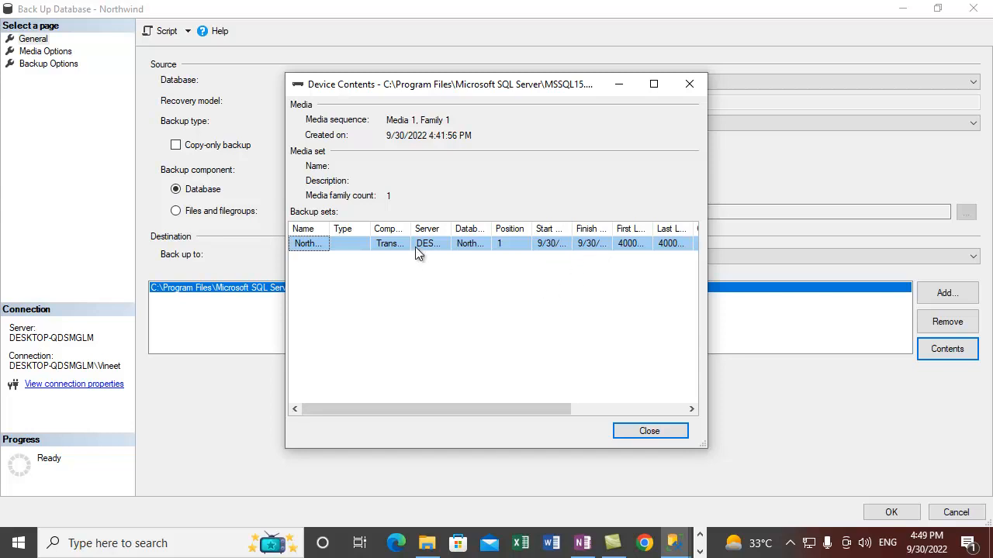
left_click_drag(411, 228, 488, 228)
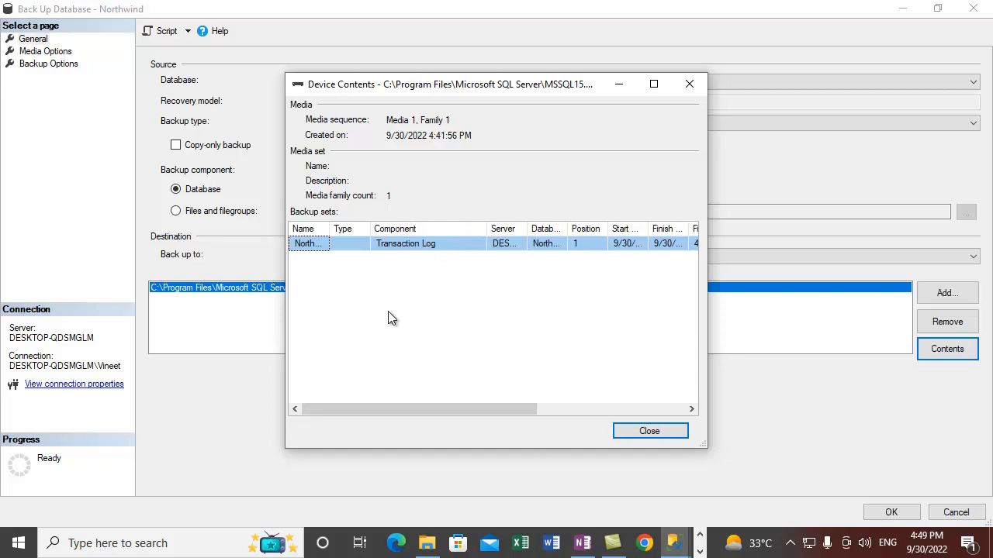
left_click(431, 246)
left_click_drag(485, 409, 627, 410)
left_click_drag(427, 229, 530, 229)
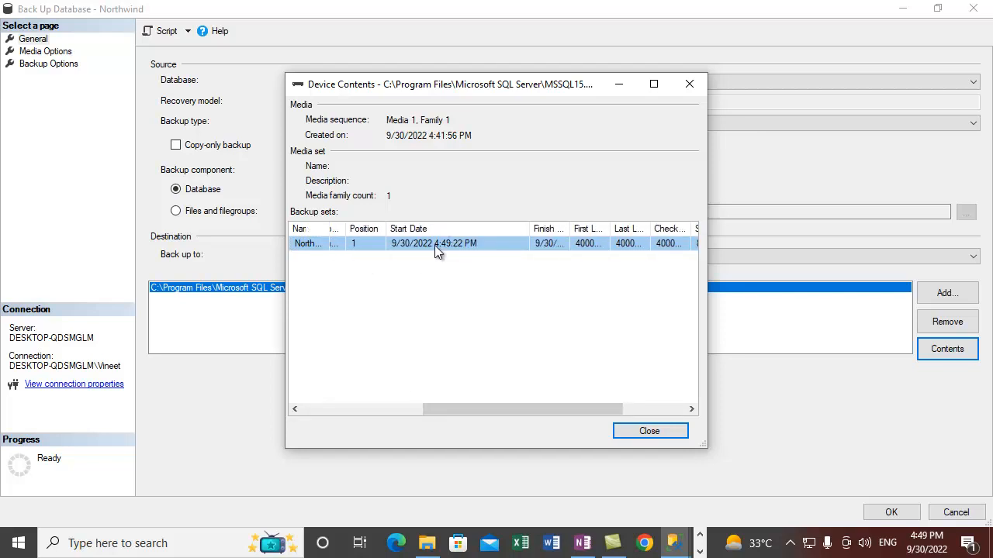
left_click(635, 433)
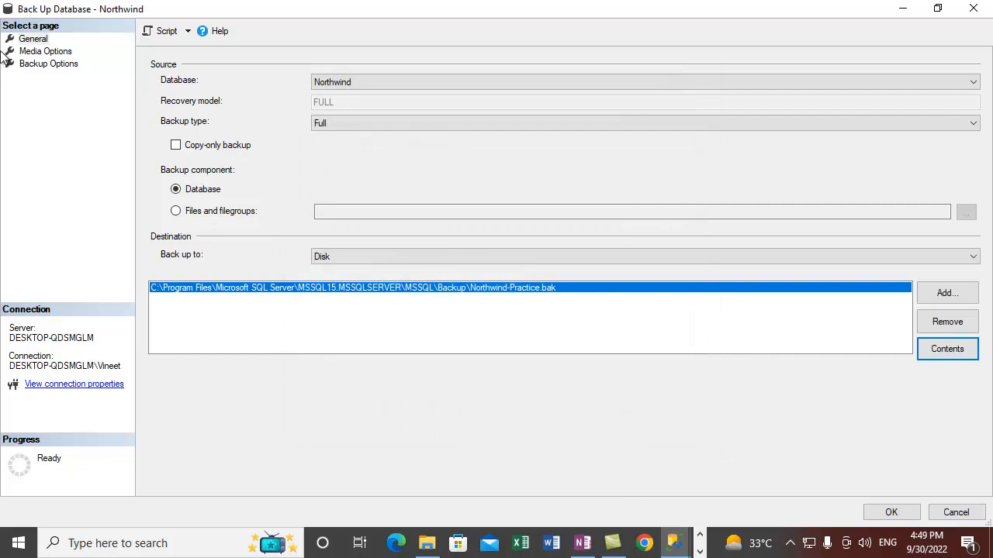
Step: Compare the overwrite and append choices in Media Options, leaving Append to the existing backup set selected
left_click(45, 51)
left_click(221, 113)
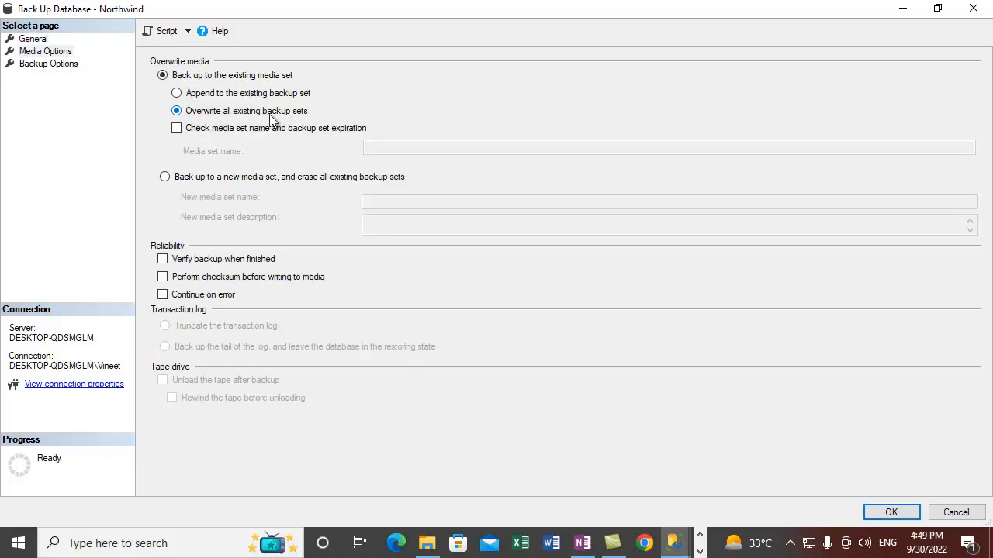
left_click(218, 93)
left_click(33, 39)
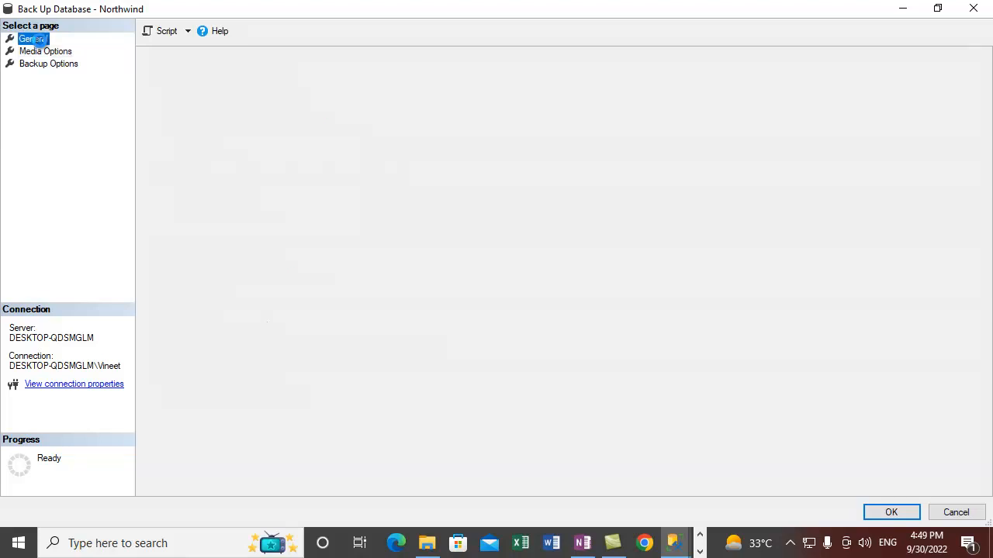
left_click(47, 51)
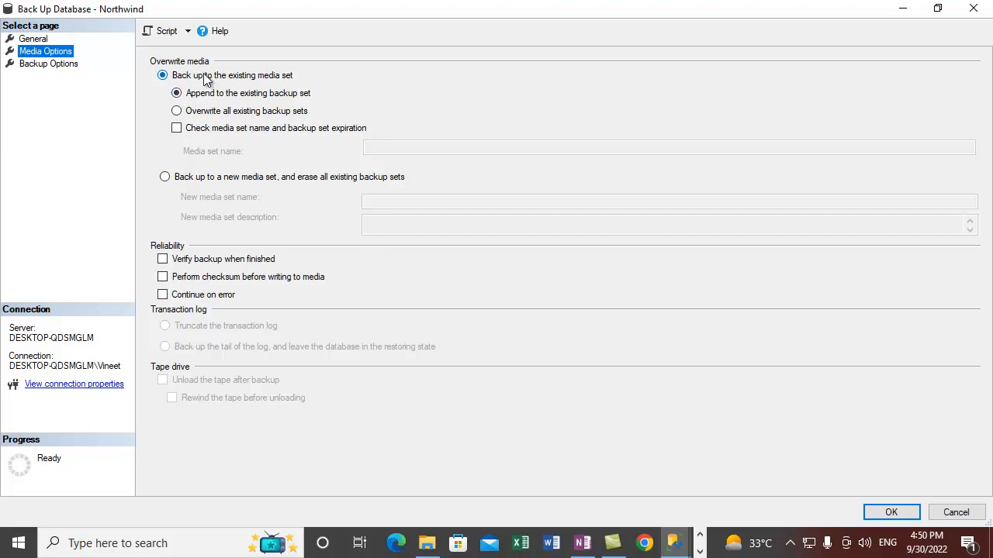
Step: Choose to back up to a new media set, erasing all existing backup sets, and name the media set NorthWind Backups
left_click(199, 180)
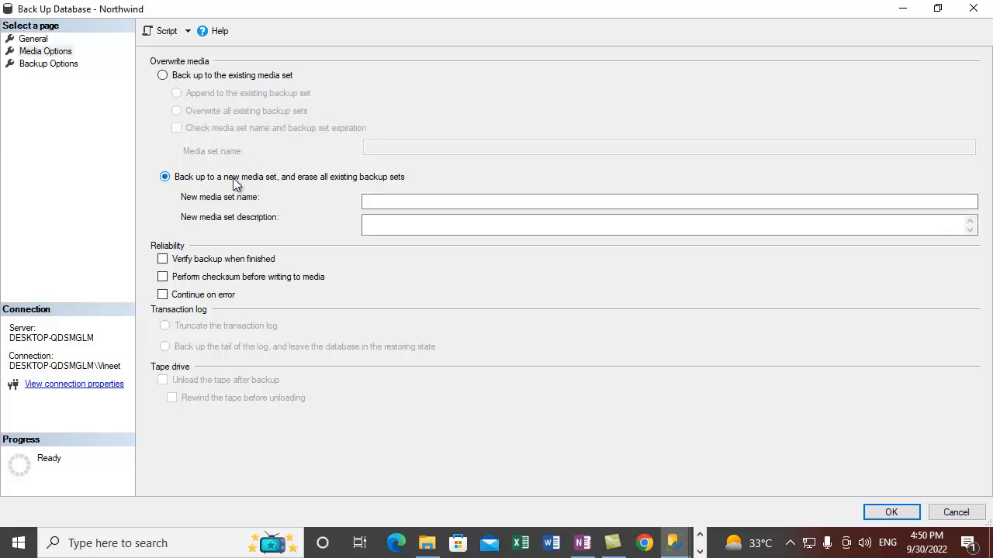
left_click(72, 64)
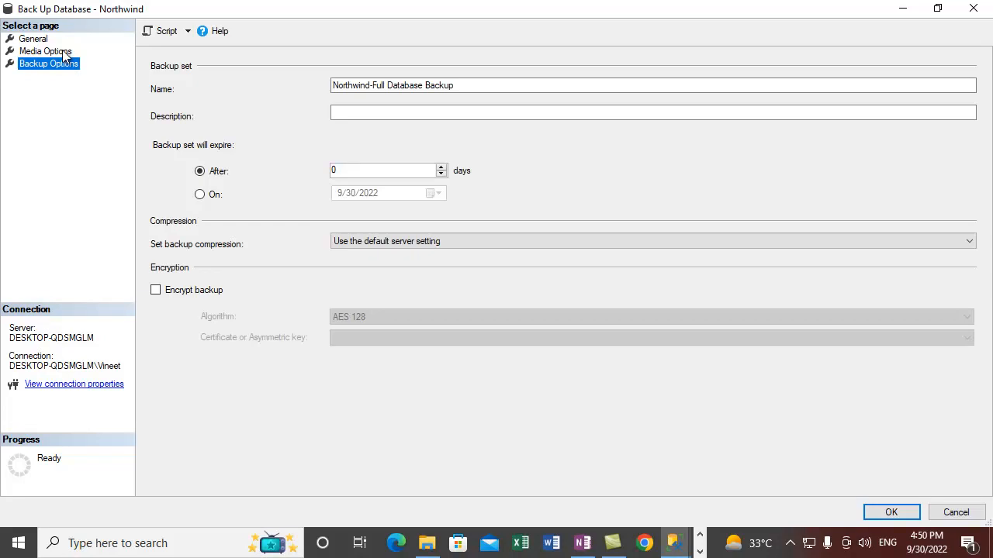
left_click(65, 54)
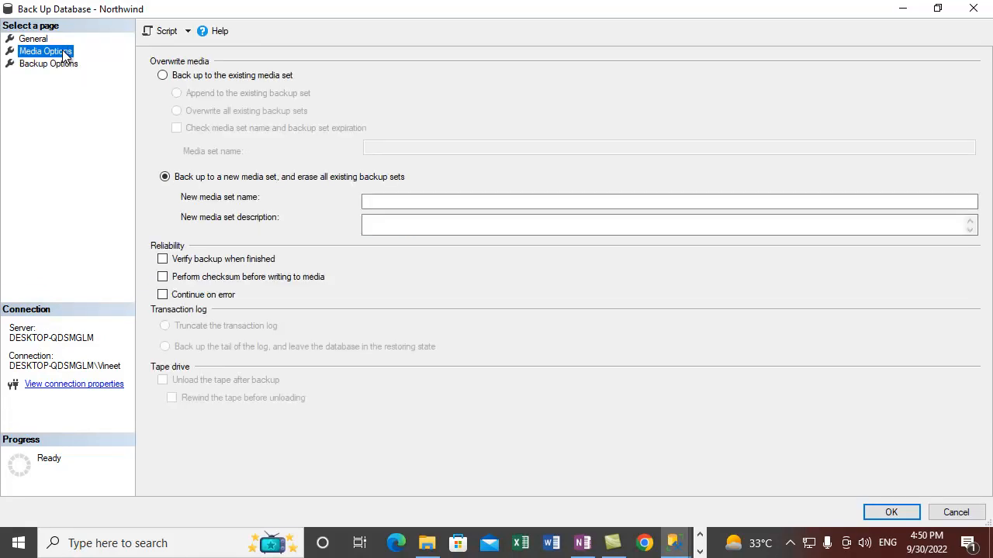
left_click(62, 63)
left_click(56, 52)
left_click(44, 64)
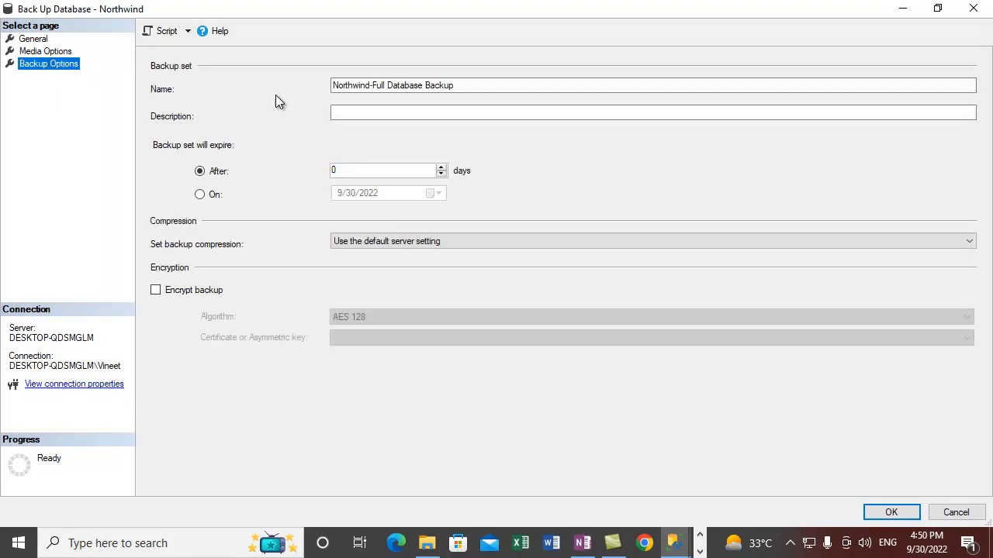
left_click(45, 51)
left_click(435, 200)
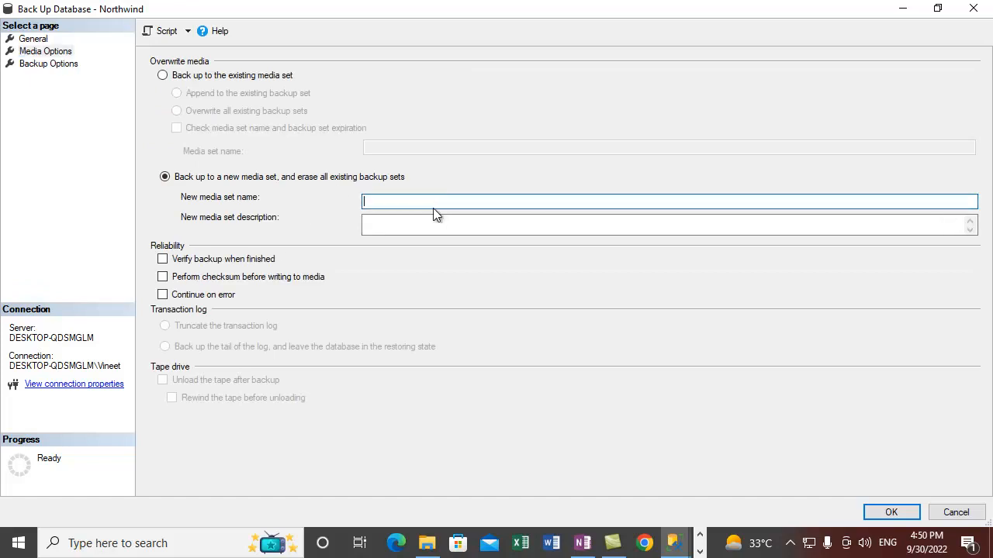
type("NorthWind")
left_click(48, 64)
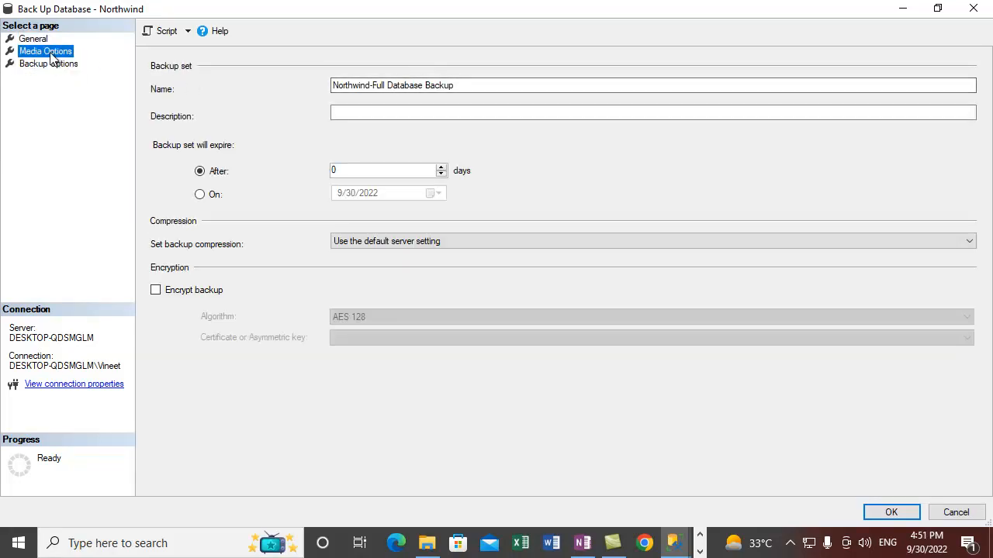
left_click(45, 51)
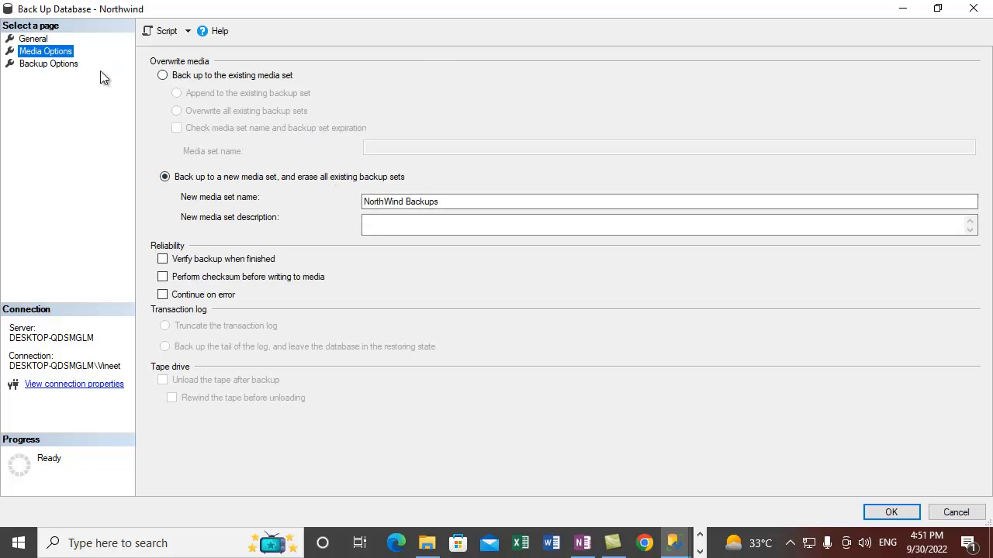
Step: Set the backup type to Transaction Log, check the current contents of Northwind-Practice.bak, and run the backup
left_click(43, 39)
left_click(395, 124)
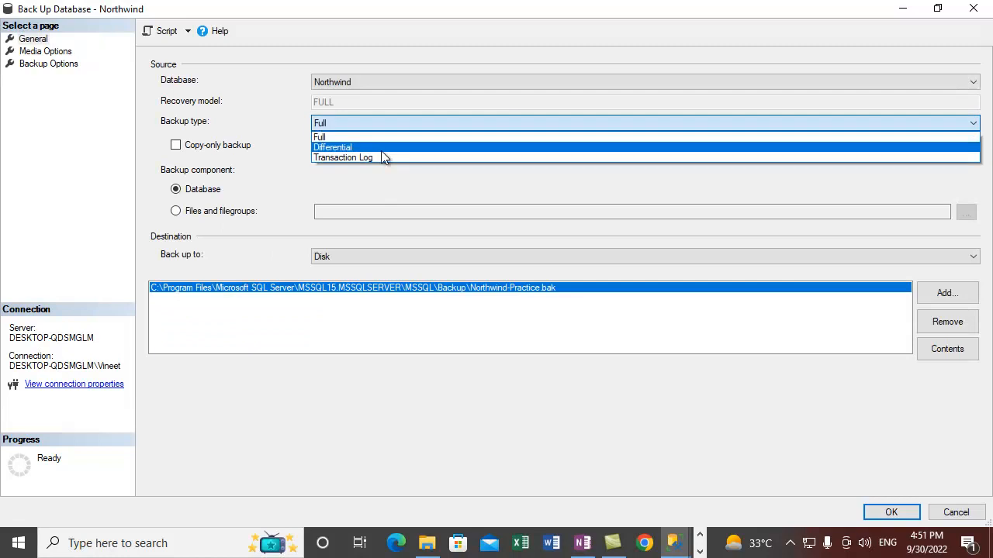
left_click(356, 157)
left_click(962, 349)
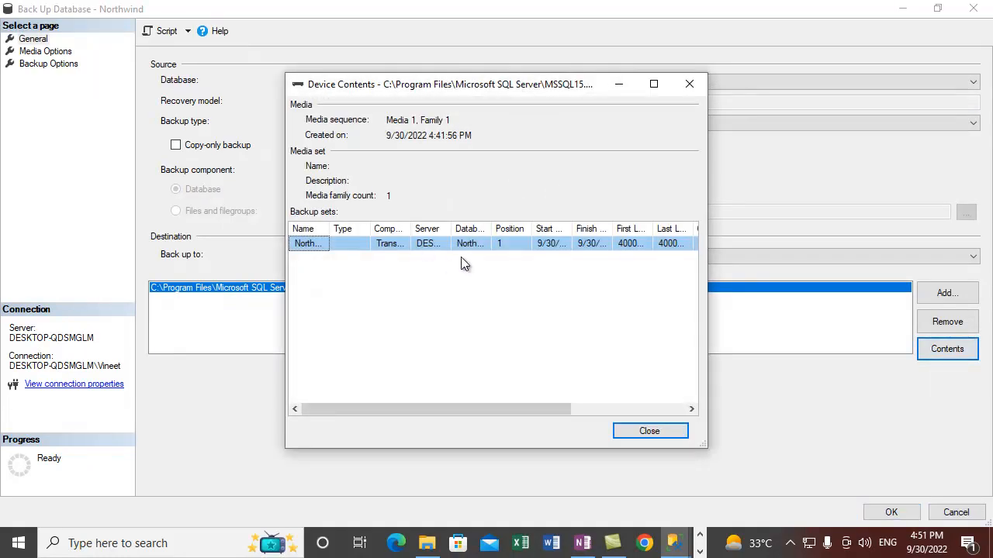
double_click(412, 229)
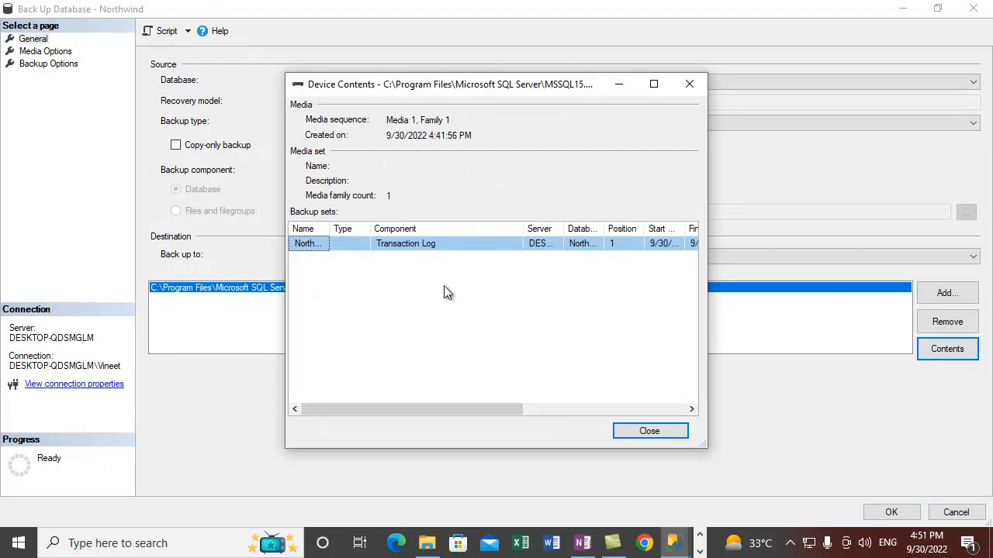
left_click(686, 430)
left_click(891, 512)
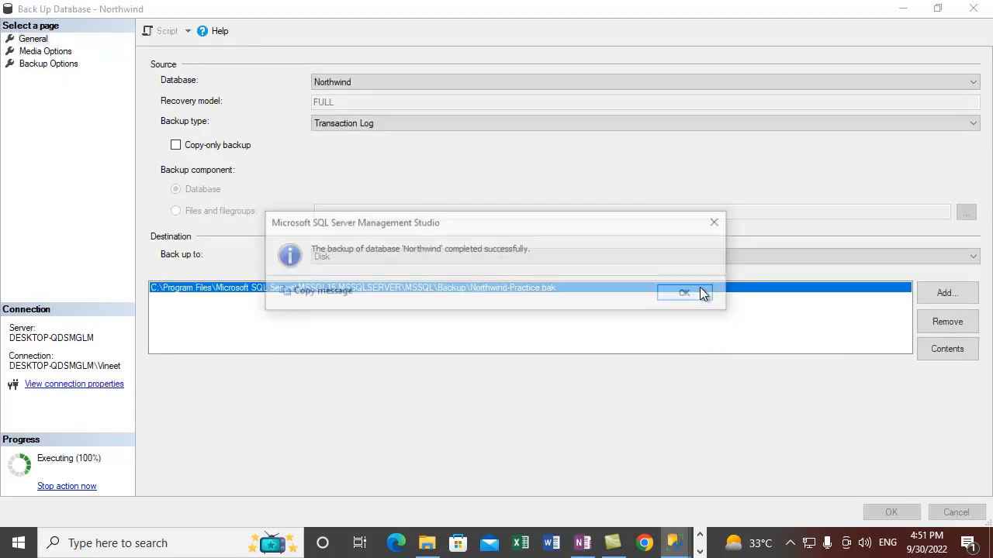
left_click(687, 299)
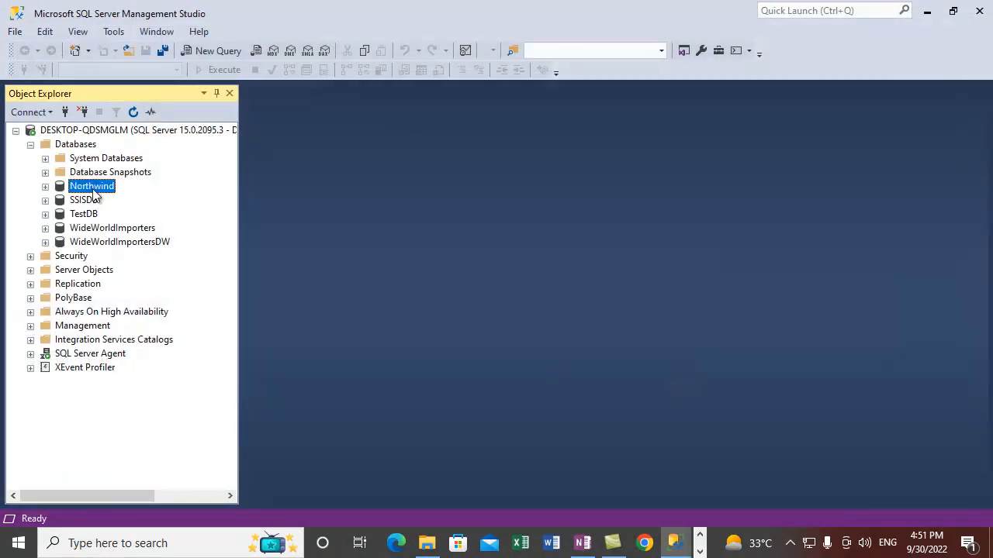
Step: Inspect Northwind-Practice.bak from a new Northwind backup dialog, checking the backup set's name, component and start date
right_click(93, 190)
mouse_move(207, 254)
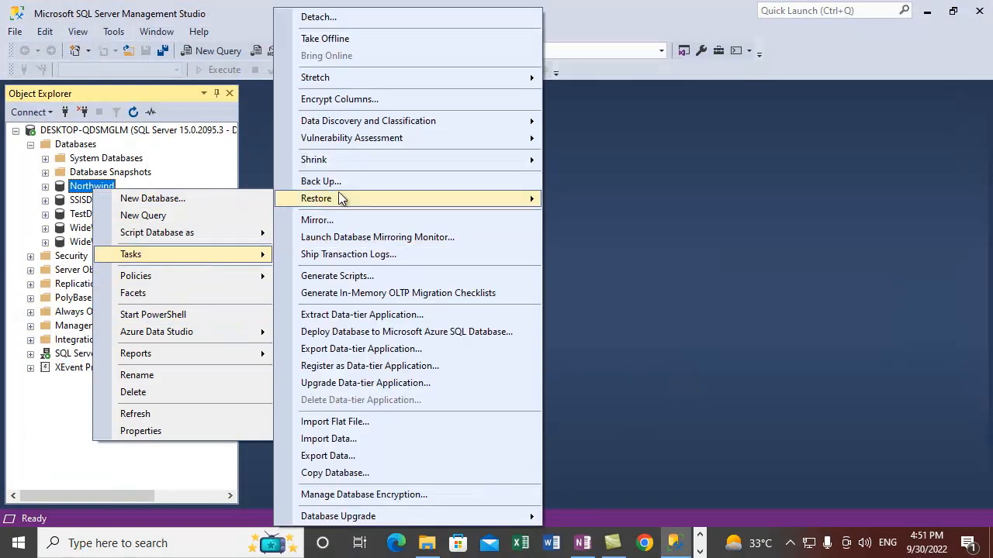
left_click(363, 180)
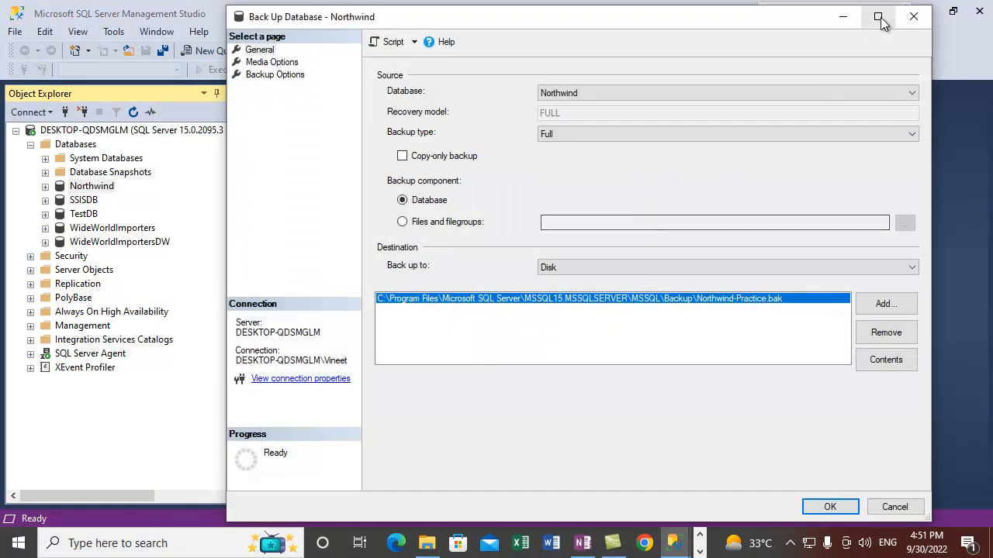
left_click(878, 17)
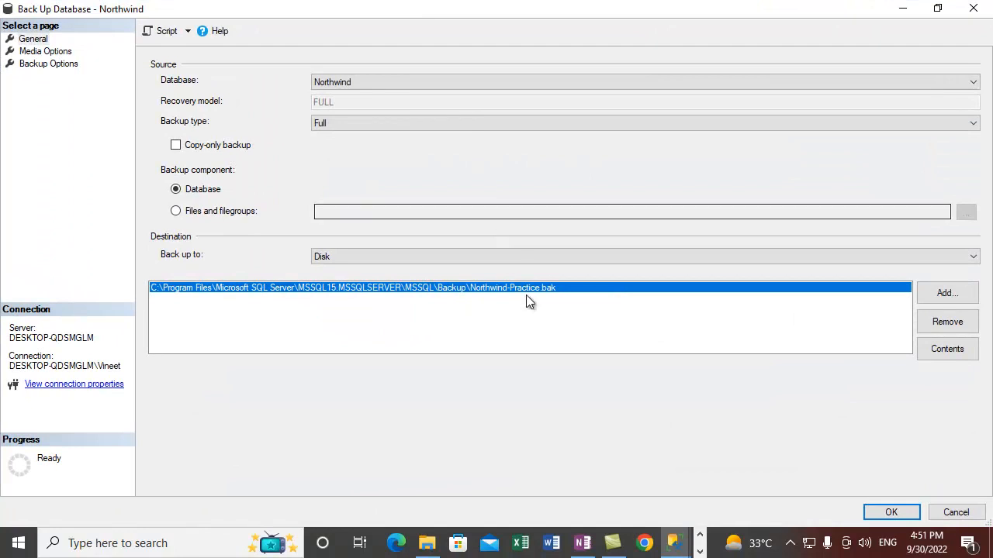
left_click(947, 349)
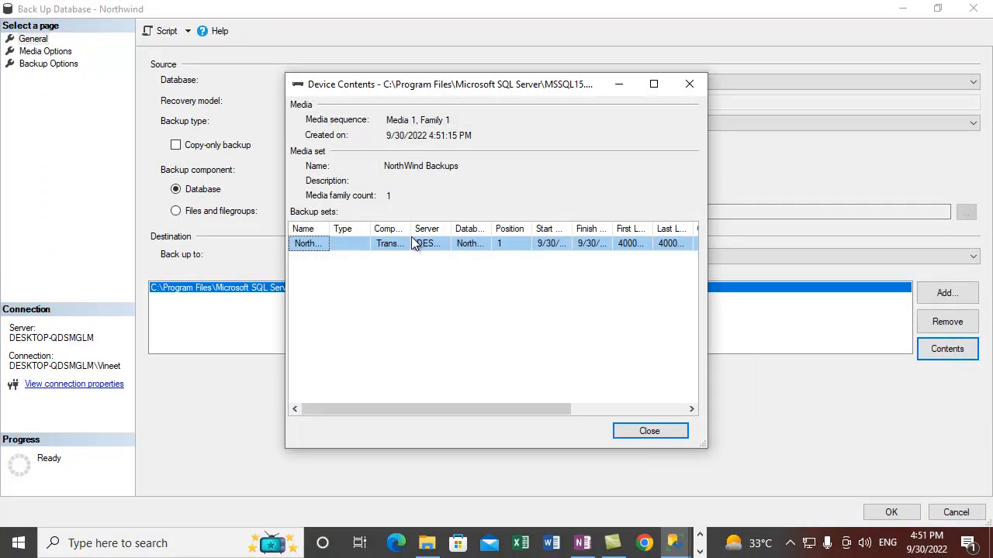
left_click_drag(410, 230, 505, 230)
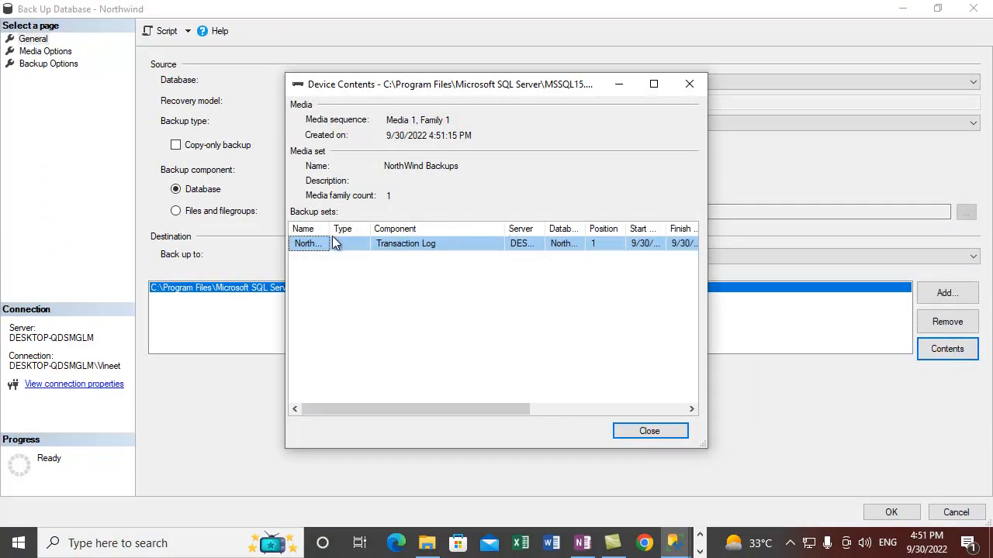
left_click_drag(329, 229, 392, 231)
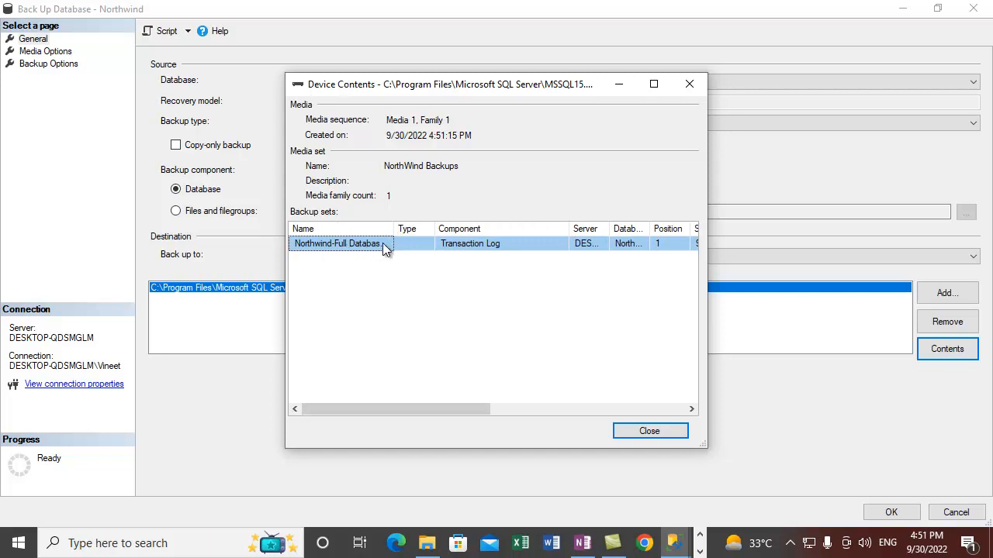
left_click_drag(394, 229, 353, 229)
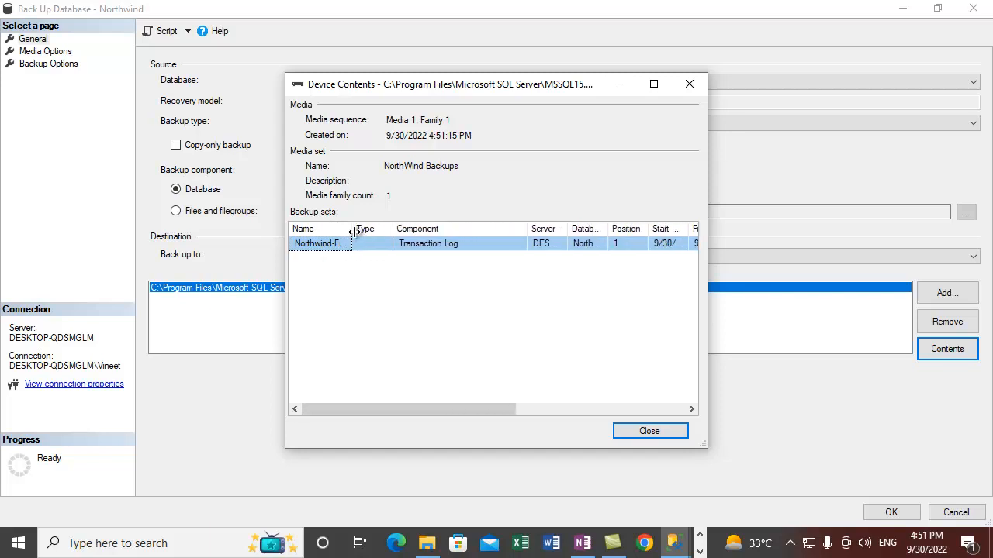
double_click(609, 229)
left_click_drag(480, 404, 691, 411)
double_click(417, 229)
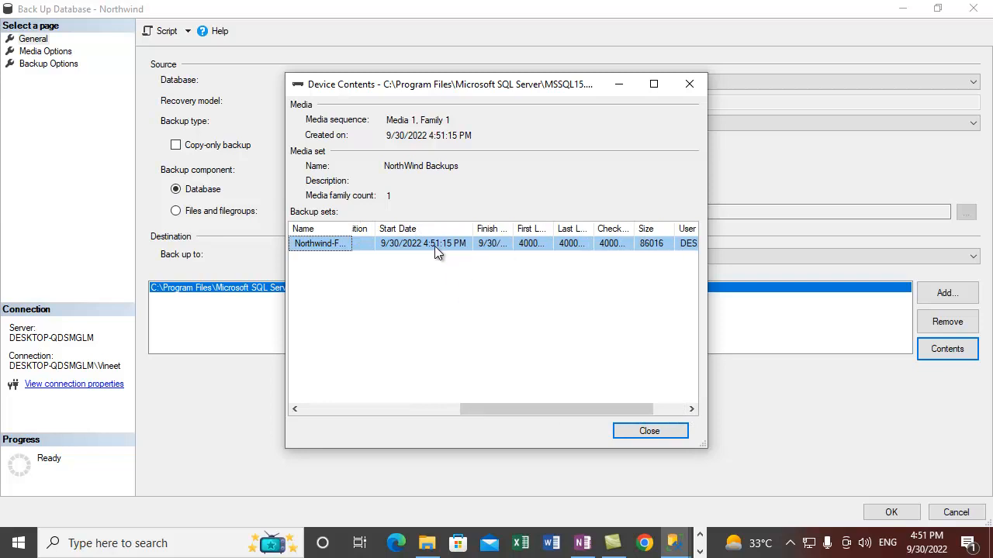
left_click(647, 431)
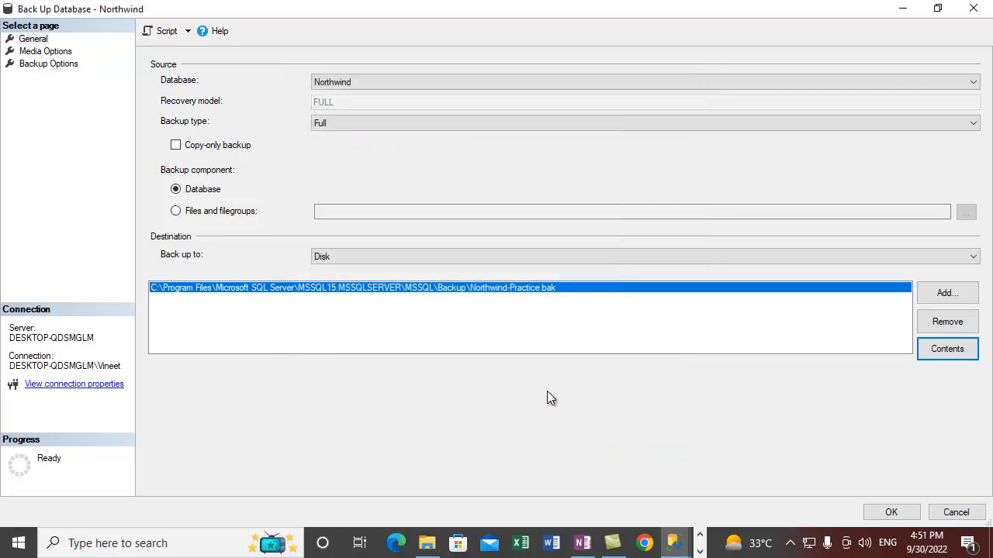
Step: Reopen the contents of Northwind-Practice.bak and compare the backup set name with the media set name
left_click(923, 349)
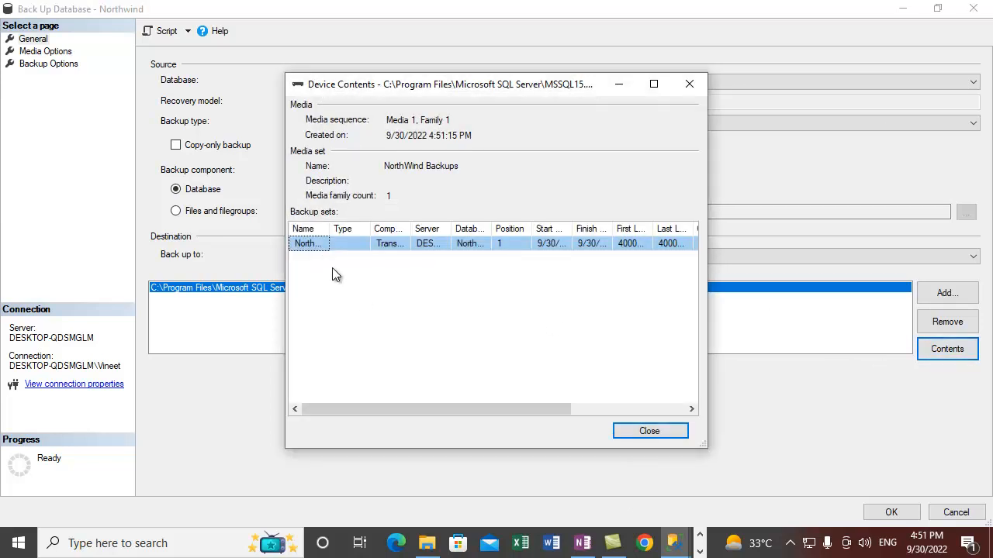
double_click(333, 229)
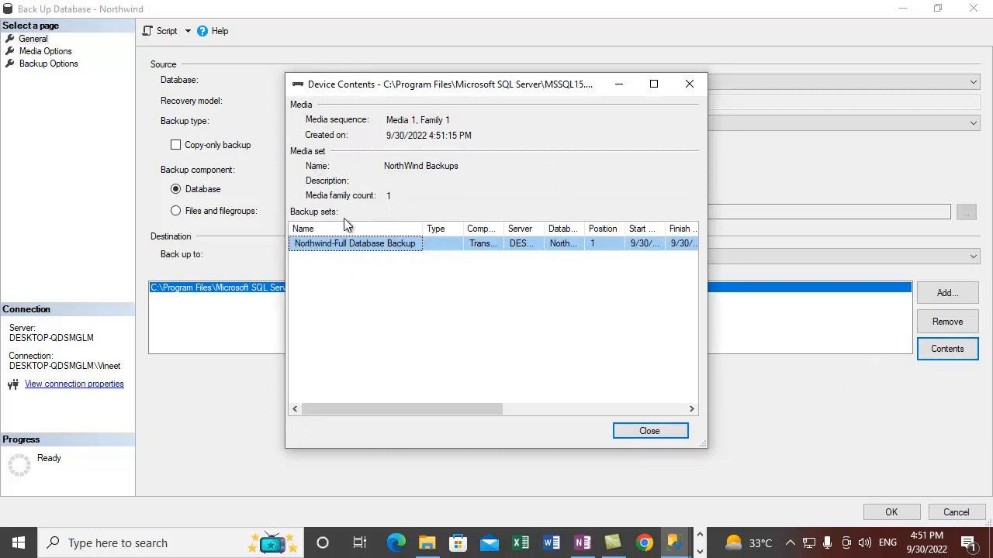
left_click(428, 165)
left_click_drag(392, 168, 497, 165)
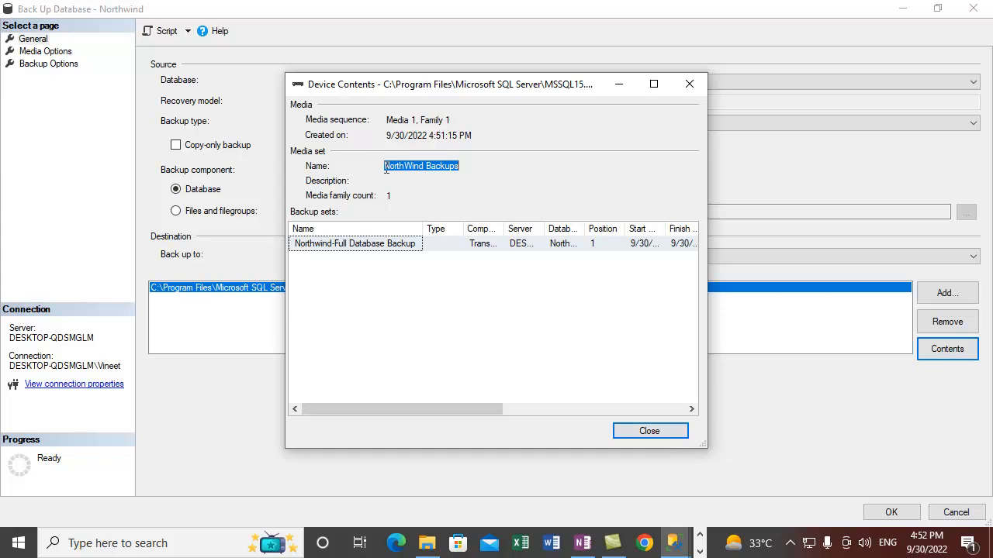
left_click(672, 432)
Step: Choose to back up to a new media set that erases all existing backup sets, and enable backup encryption
left_click(65, 53)
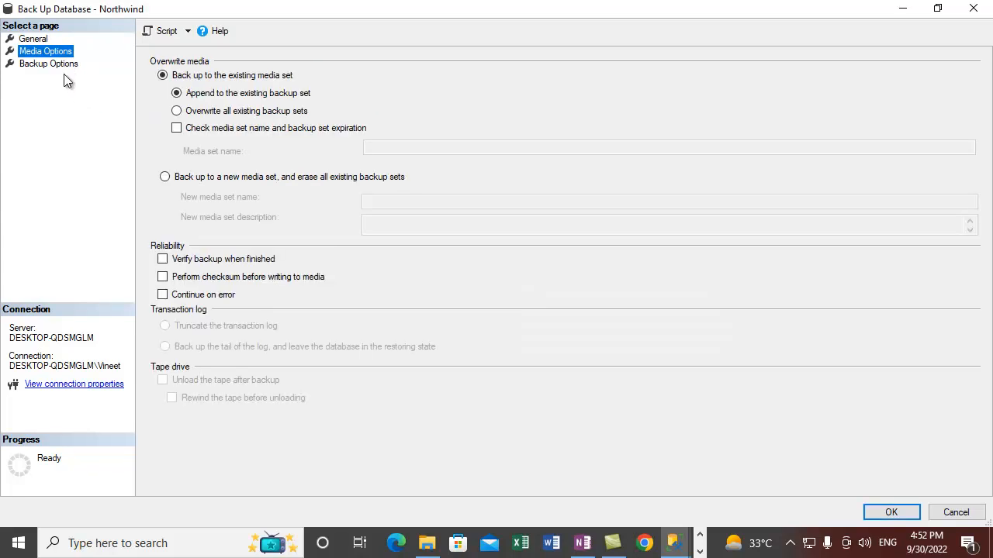
left_click(188, 179)
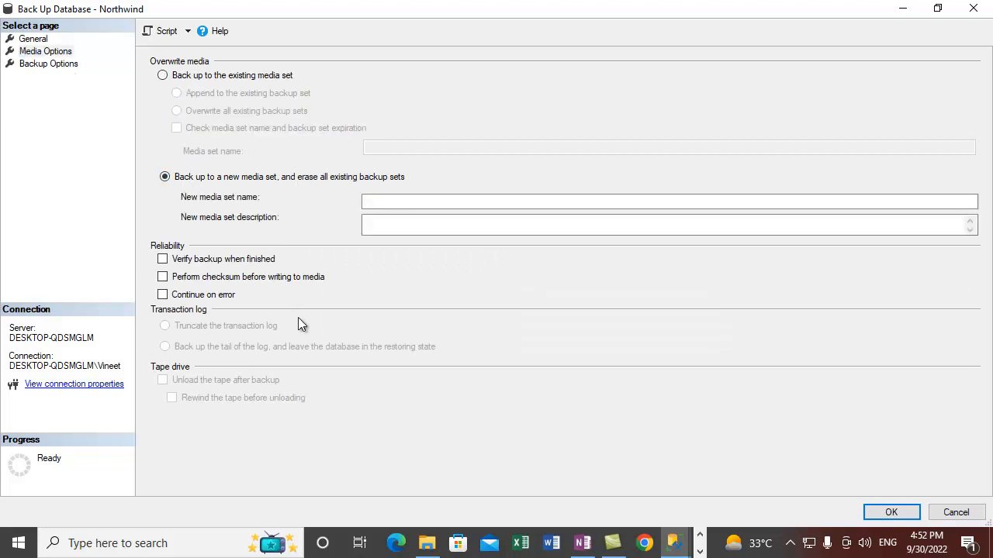
left_click(449, 228)
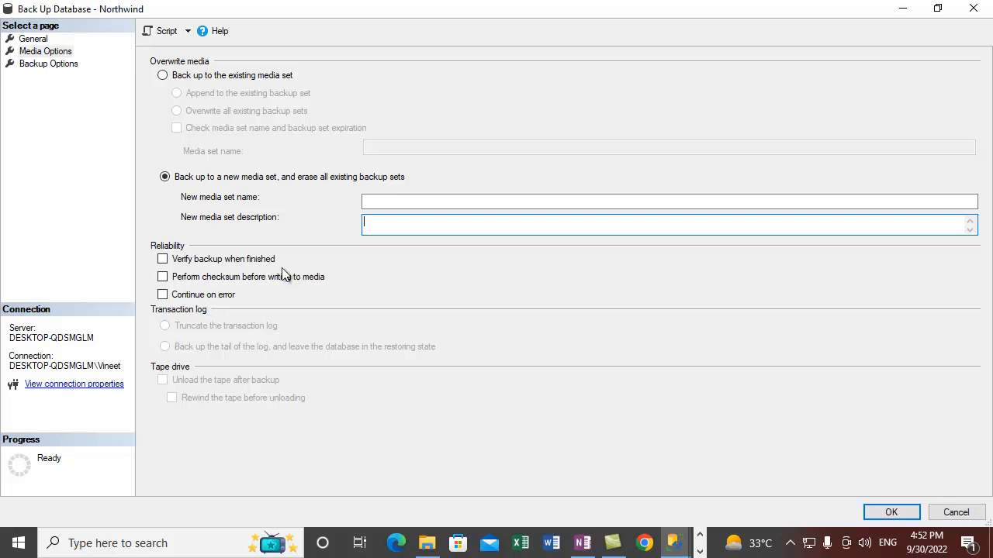
left_click(39, 65)
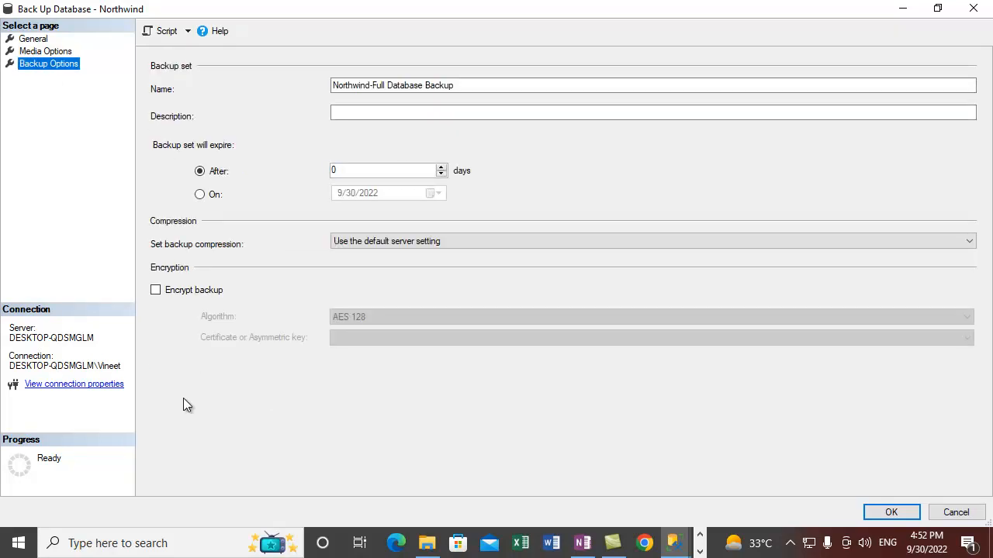
left_click(156, 290)
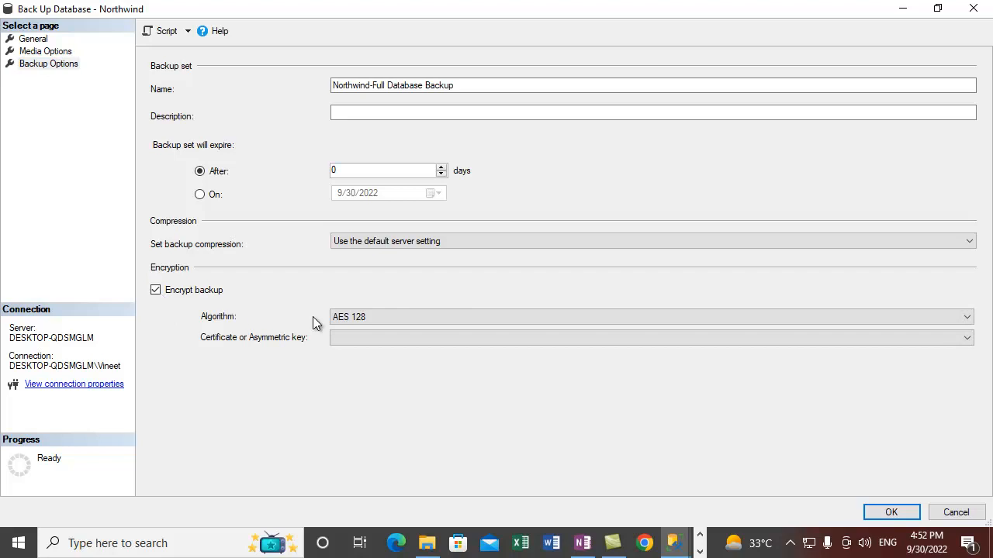
Step: Set the backup type to Transaction Log and review the transaction log choices in Media Options
left_click(33, 39)
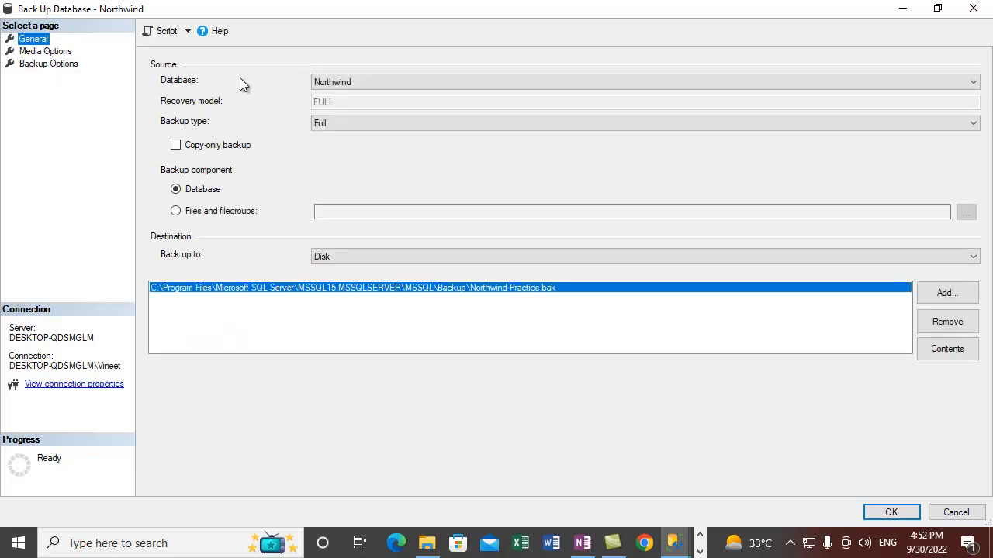
left_click(378, 128)
left_click(339, 159)
left_click(31, 51)
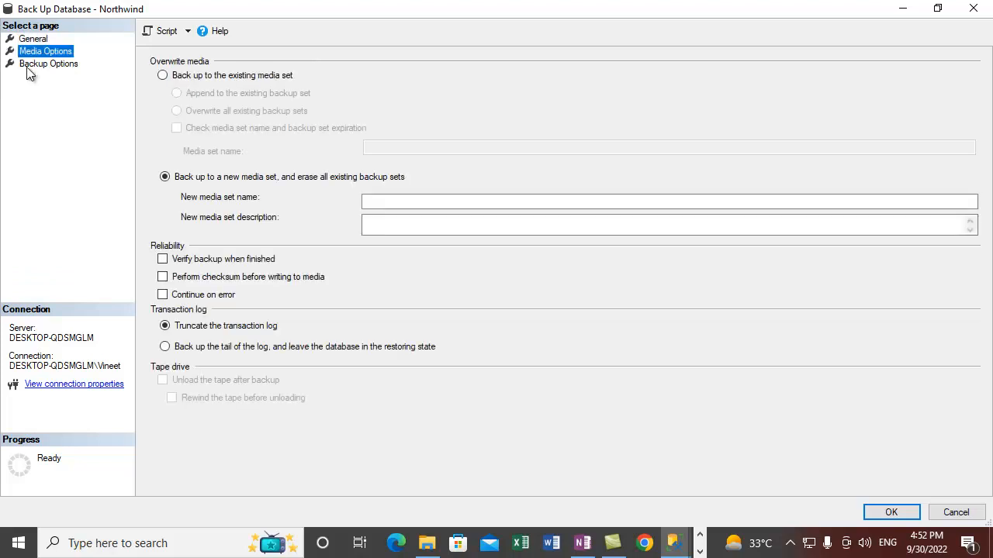
Step: Review the available encryption algorithms in Backup Options, keeping AES 128, and turn off backup encryption
left_click(28, 66)
left_click(433, 319)
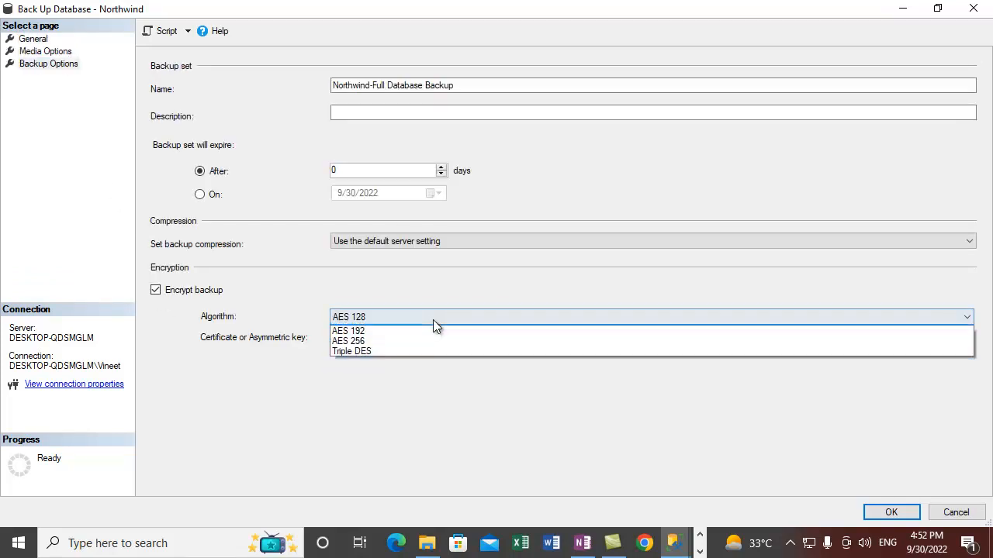
left_click(433, 319)
left_click(156, 290)
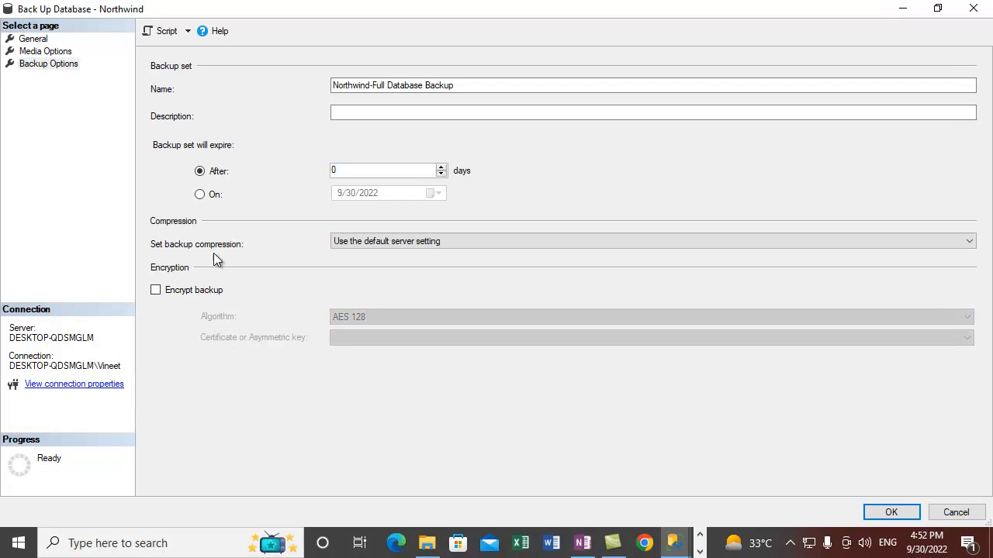
Step: Set the transaction log option to back up the tail of the log and leave the database in the restoring state
left_click(31, 52)
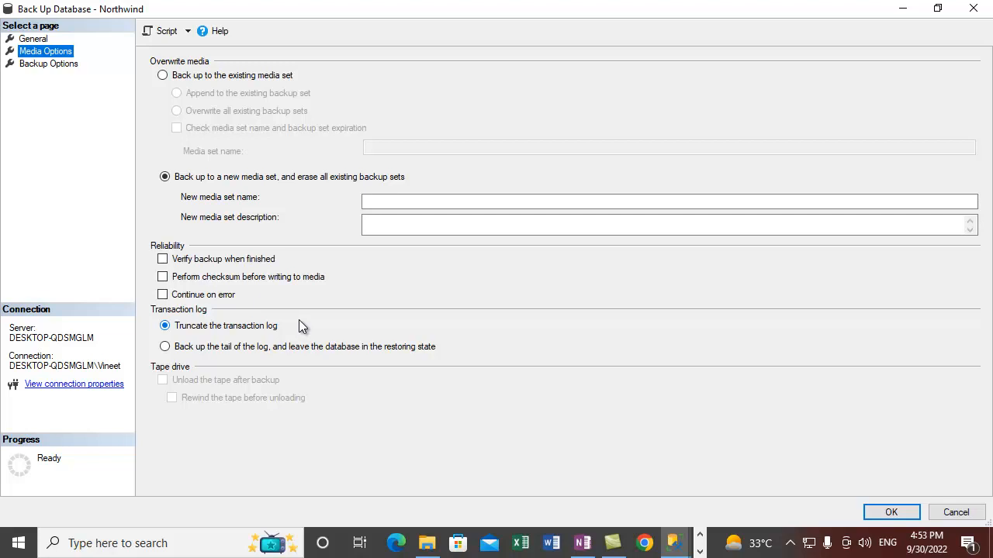
left_click(242, 351)
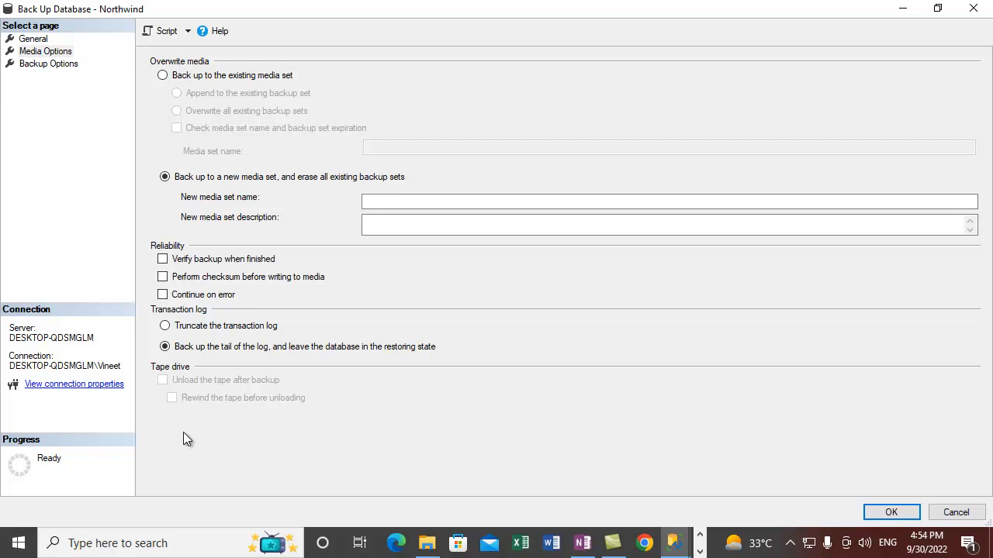
Step: Set the transaction log option for the Northwind backup to truncate the transaction log
double_click(450, 10)
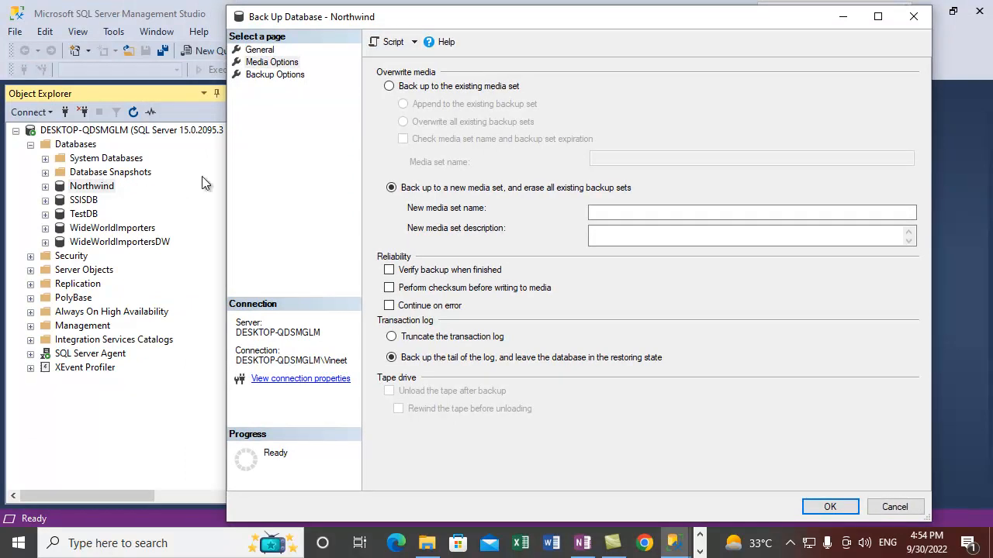
double_click(459, 16)
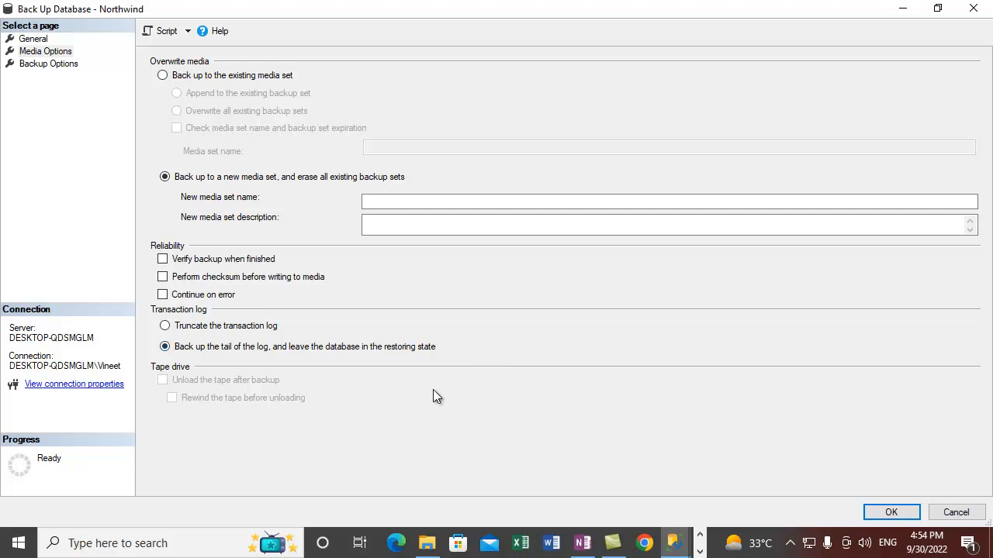
left_click(247, 325)
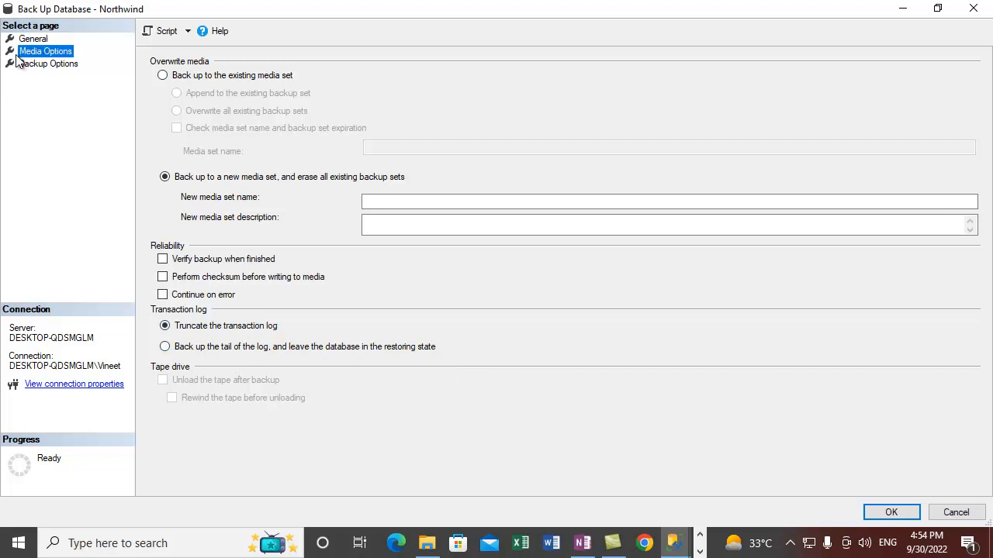
Step: Examine the backup sets stored in Northwind-Practice.bak, widening the Component column to read the backup component
left_click(34, 38)
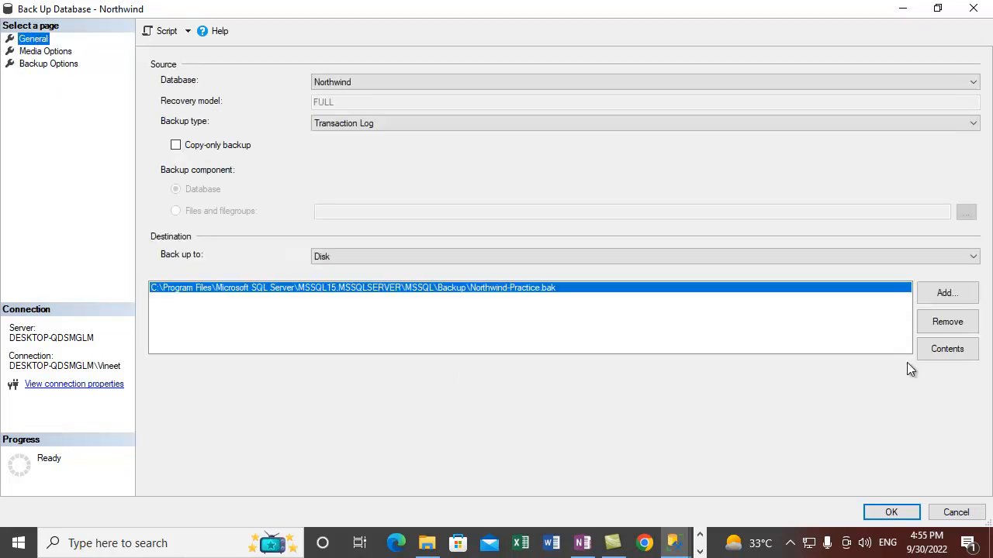
left_click(933, 357)
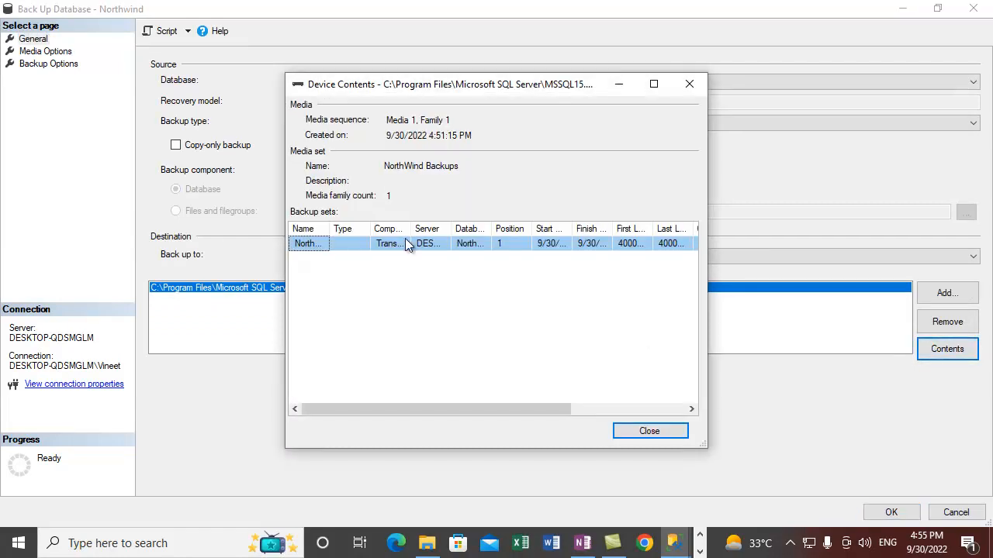
left_click_drag(404, 231, 537, 237)
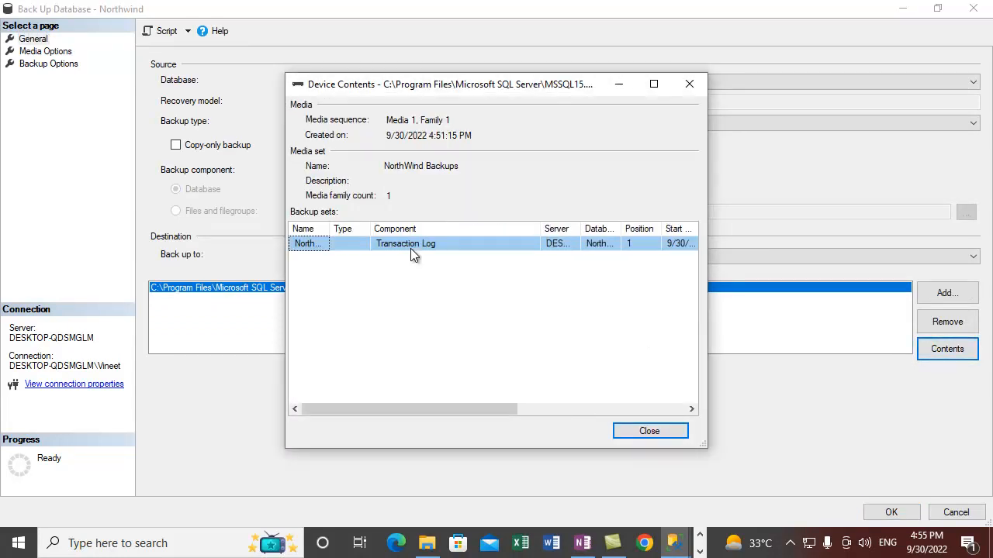
left_click_drag(446, 409, 585, 427)
left_click(640, 432)
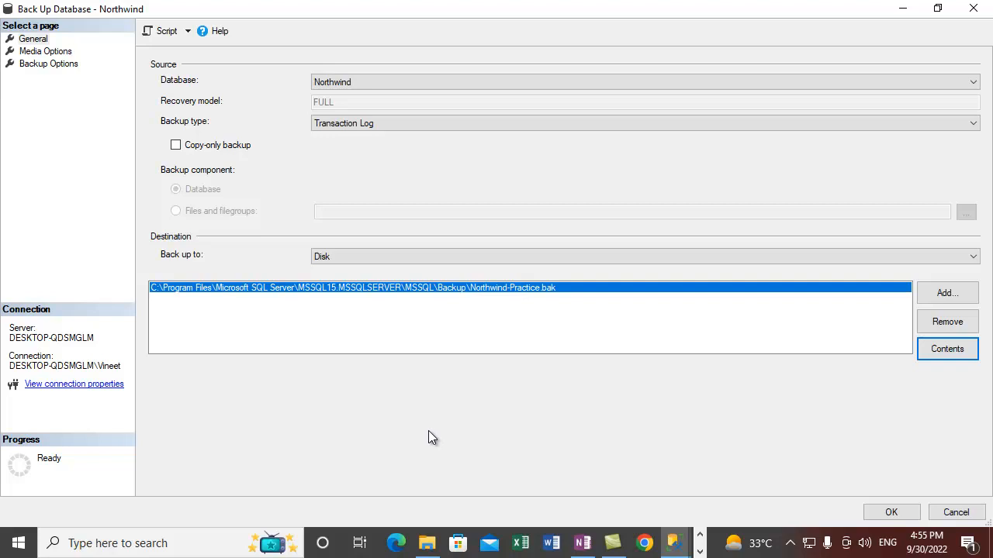
Step: Try URL as the backup destination, return it to Disk and select the Northwind-Practice.bak path
left_click(43, 38)
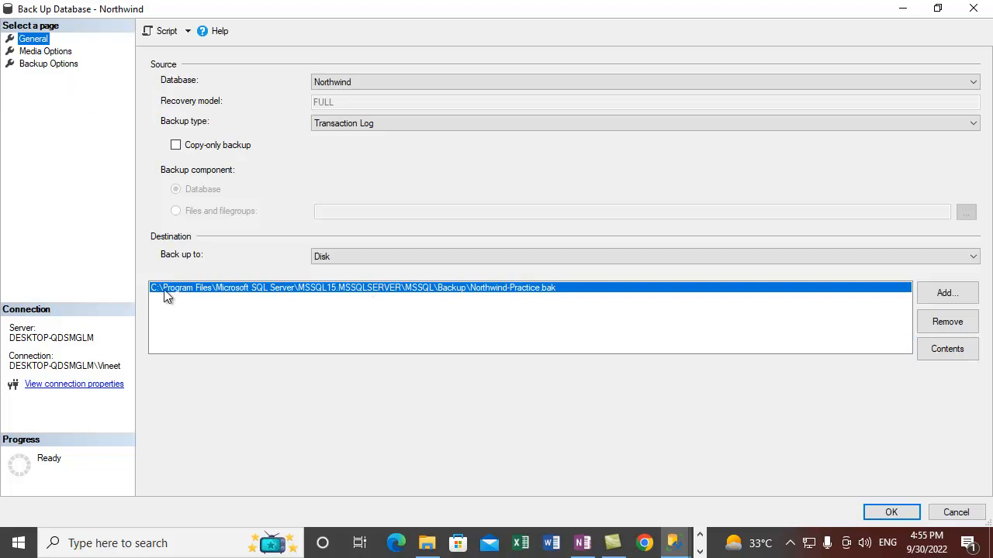
left_click(356, 258)
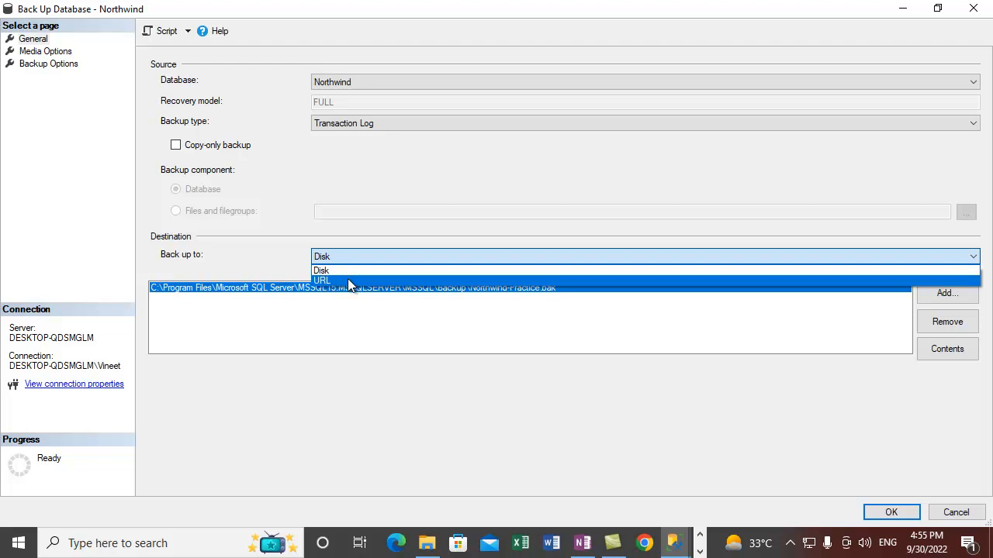
left_click(347, 279)
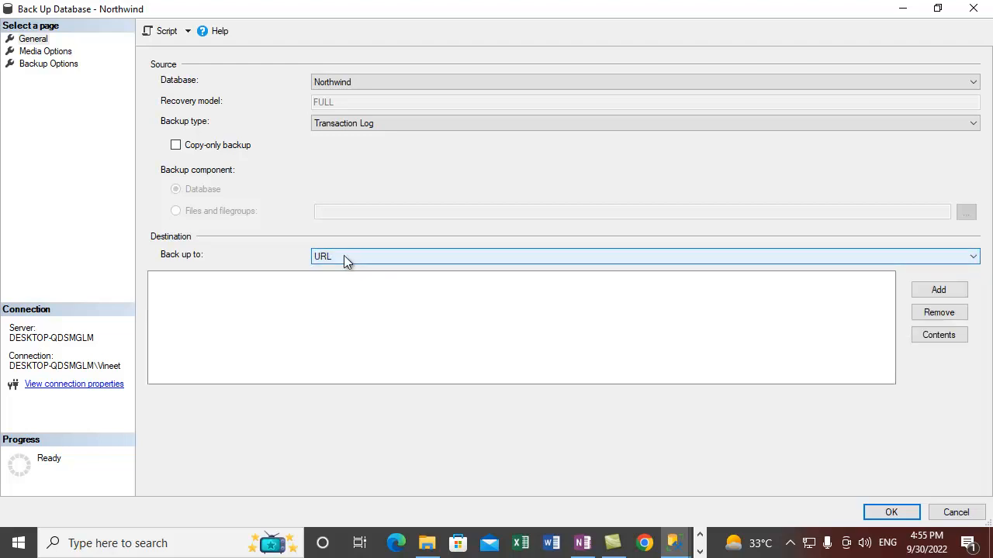
left_click(343, 256)
left_click(333, 271)
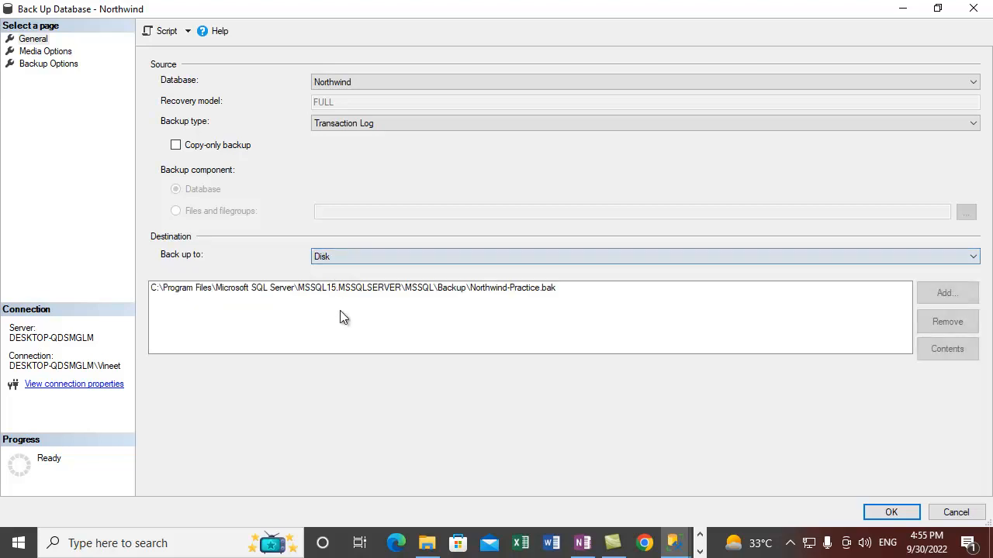
left_click(514, 289)
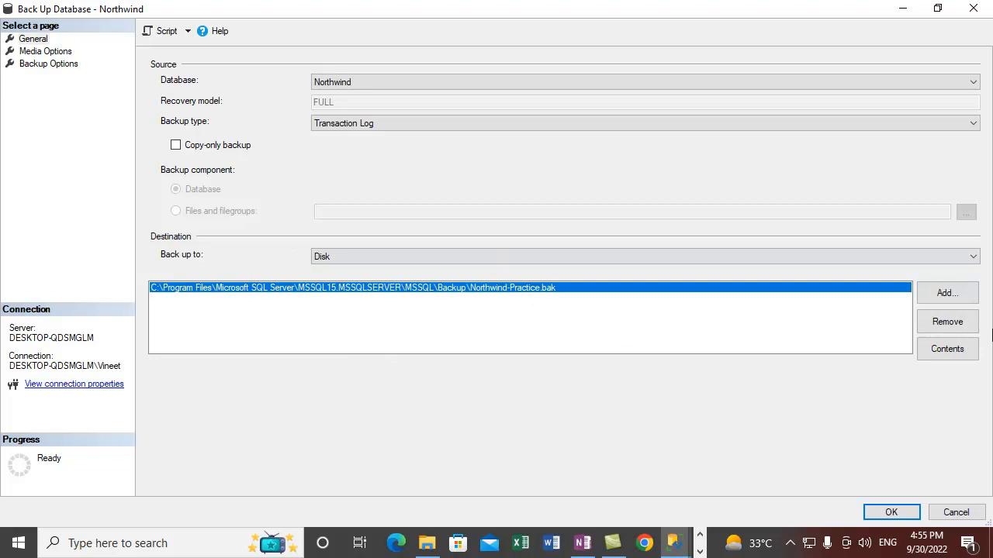
Step: Review the Backup Options and Media Options pages, and cancel the Northwind backup dialog without backing up
left_click(51, 65)
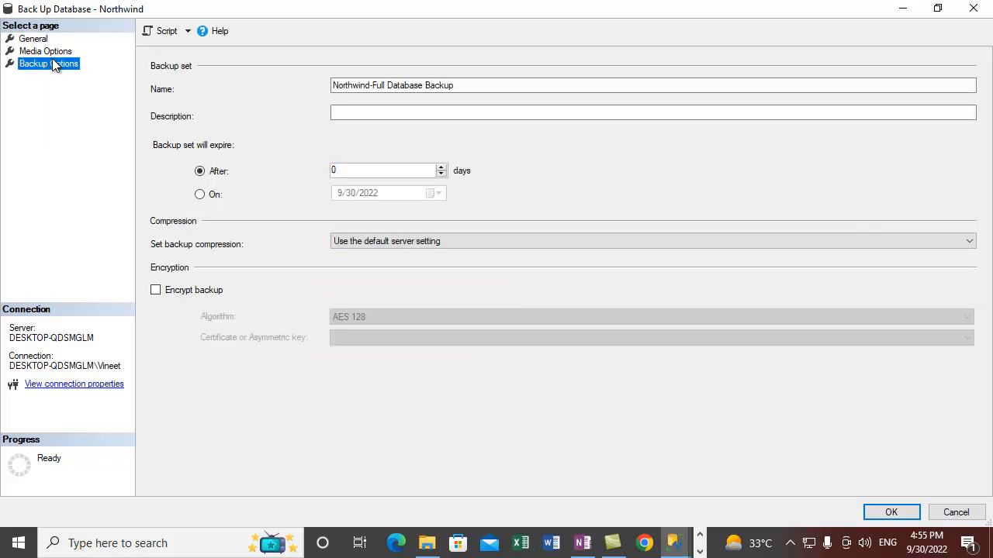
left_click(50, 51)
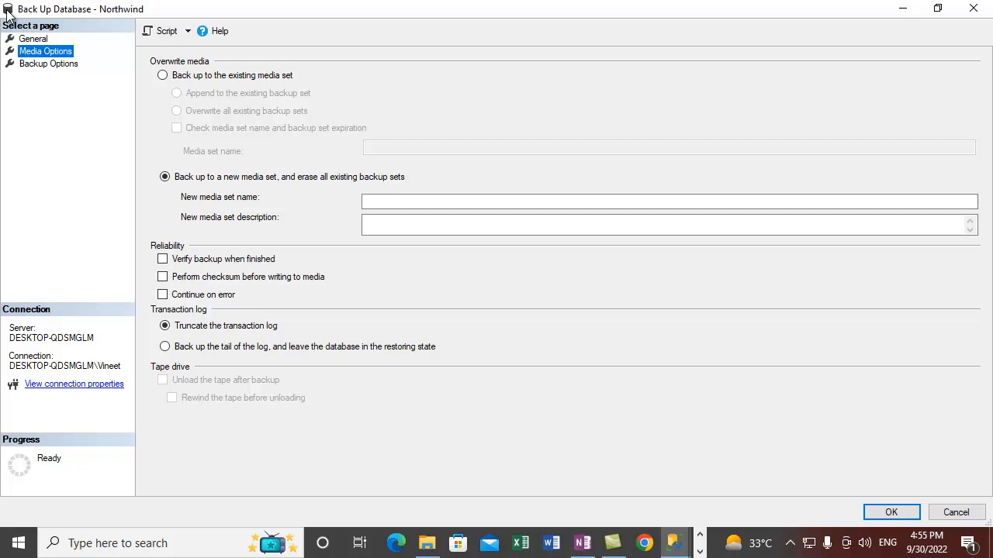
left_click(956, 514)
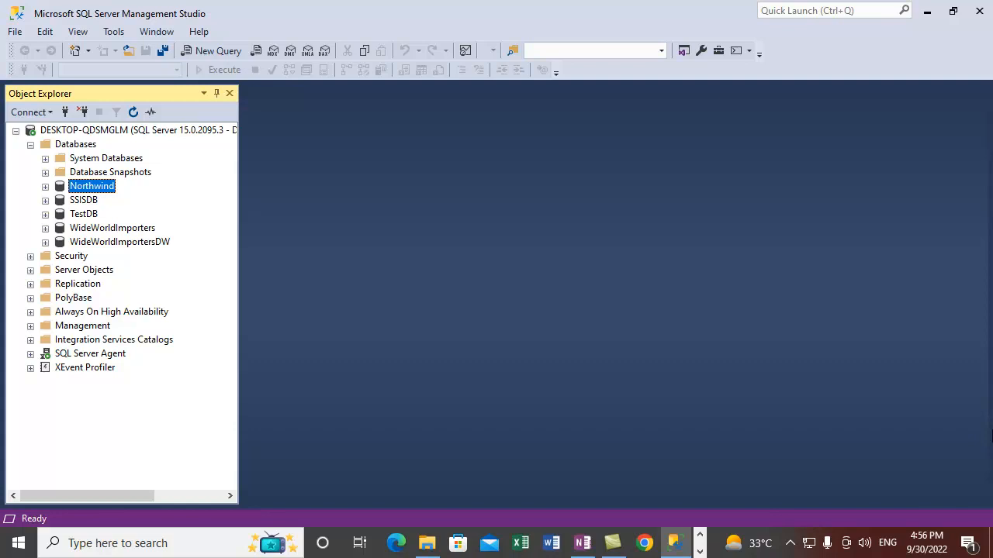
Step: Create a new query on Northwind and write BACKUP LOG Northwind with TO DISK = and an opening quote on the second line
left_click(212, 52)
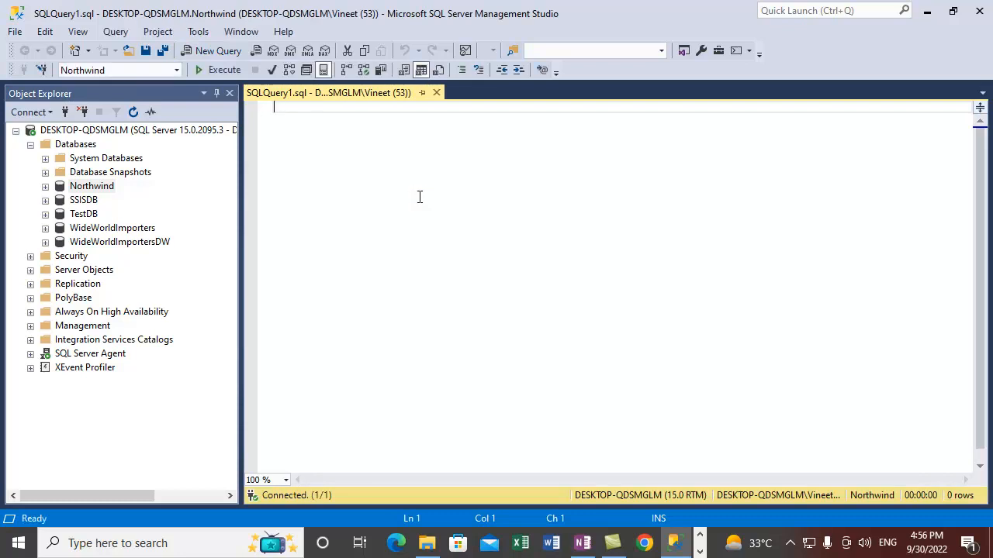
type("BACUP")
key("BackSpace")
key("BackSpace")
type("KUP ")
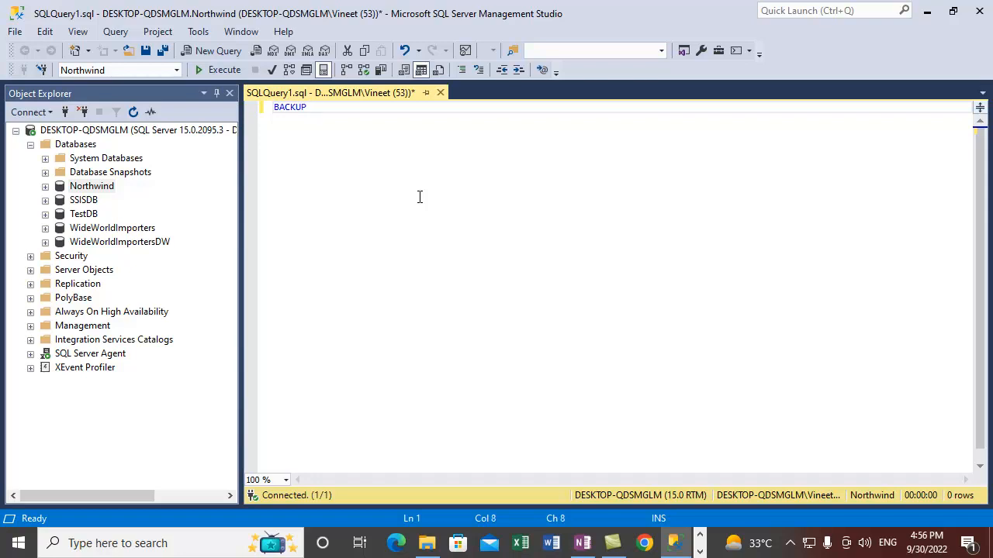
type("LOG Northwind")
key("Return")
type("TO")
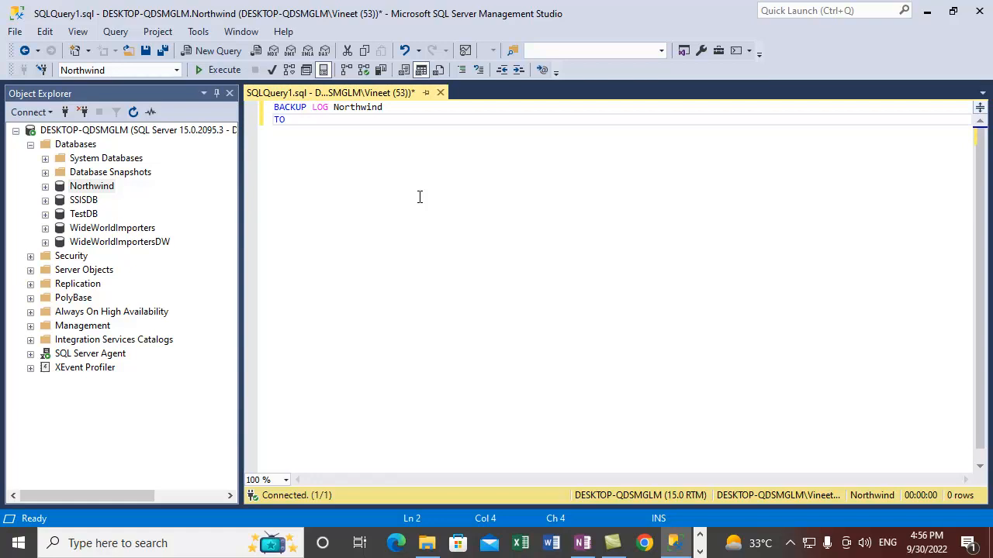
type(" SID ISK =")
Step: Switch to File Explorer and open the folder C:\Program Files\Microsoft SQL Server\MSSQL15.MSSQLSERVER\MSSQL\Backup
left_click(426, 543)
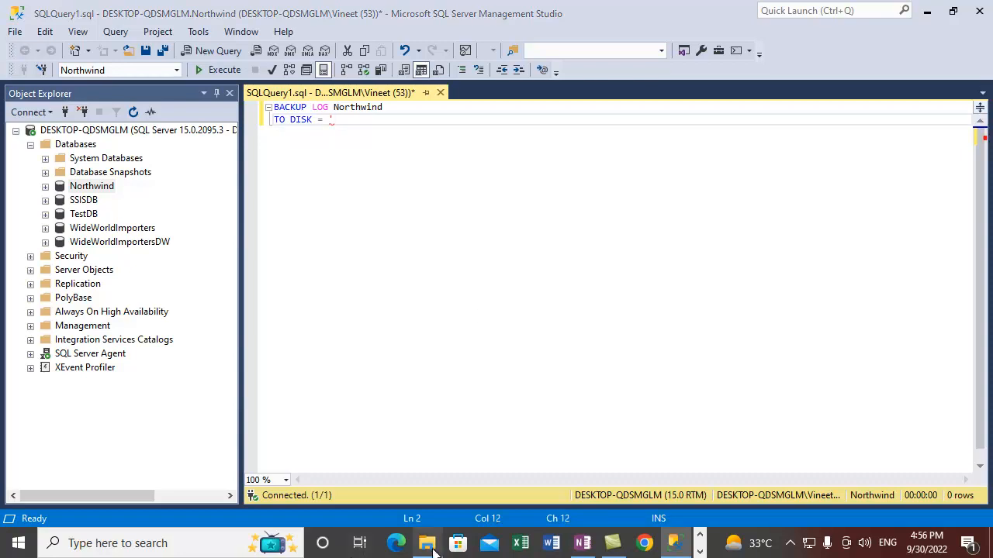
left_click(265, 57)
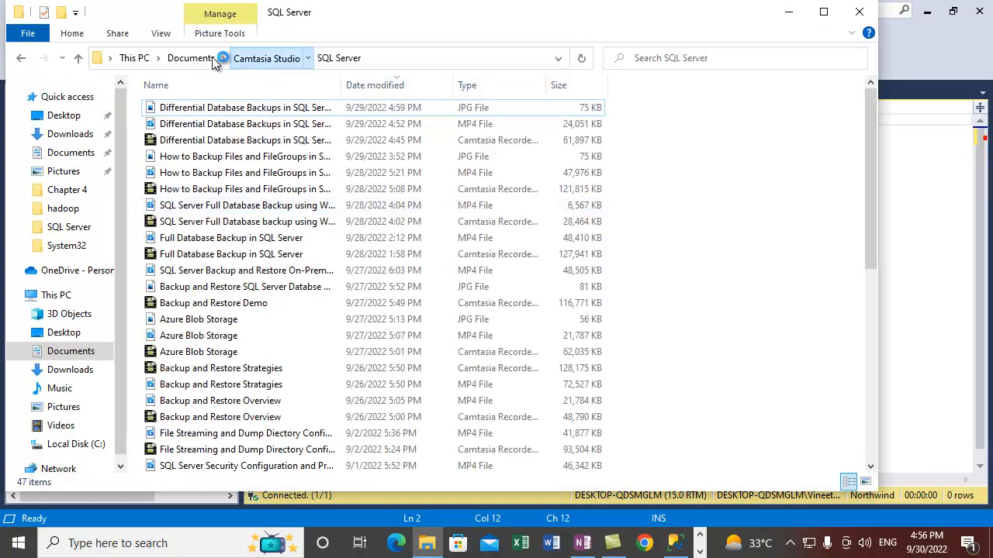
left_click(208, 58)
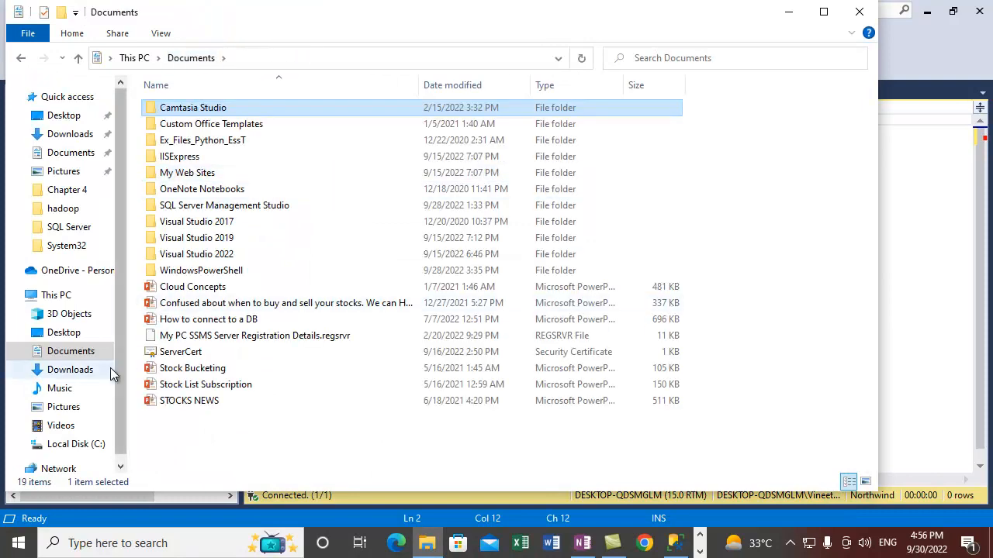
left_click(70, 444)
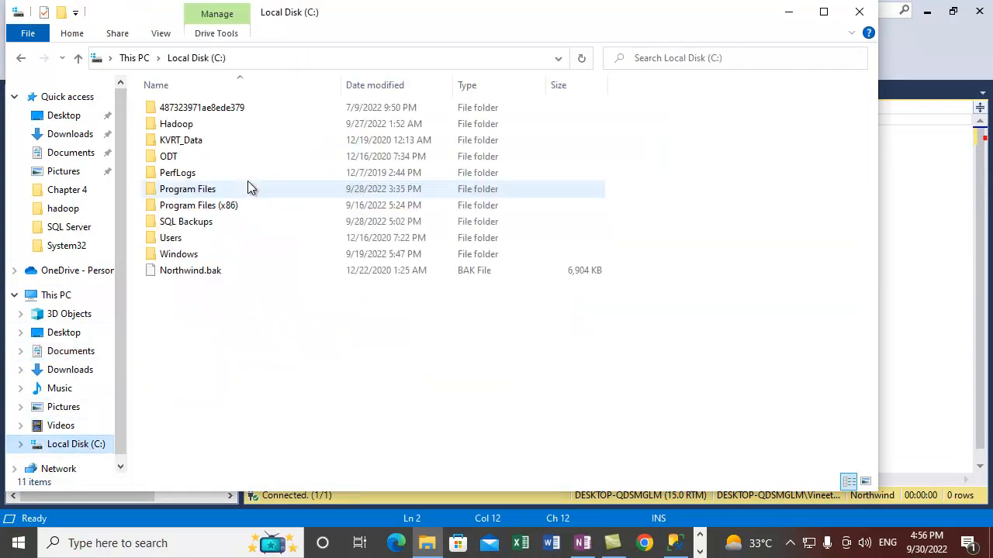
left_click(190, 193)
double_click(190, 192)
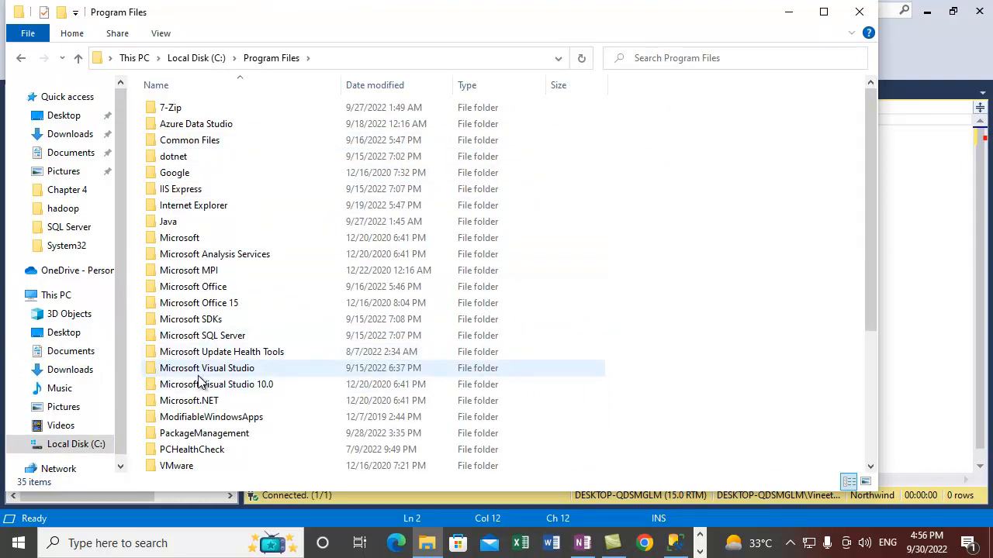
double_click(204, 336)
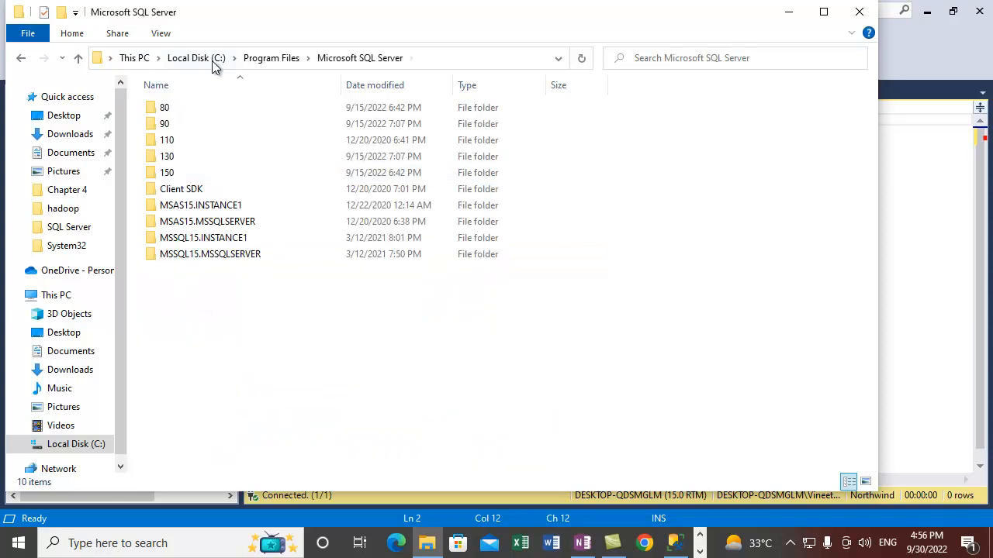
double_click(191, 254)
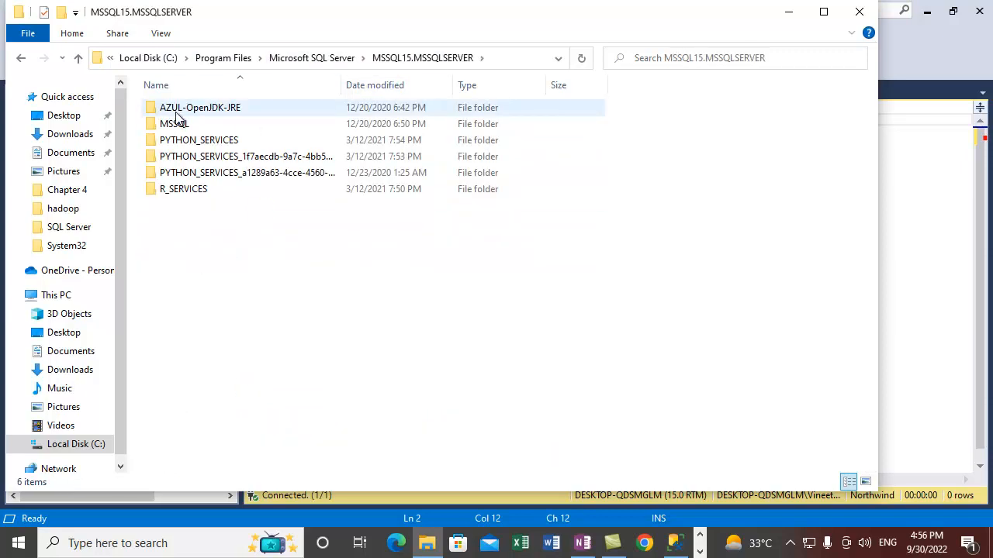
double_click(172, 126)
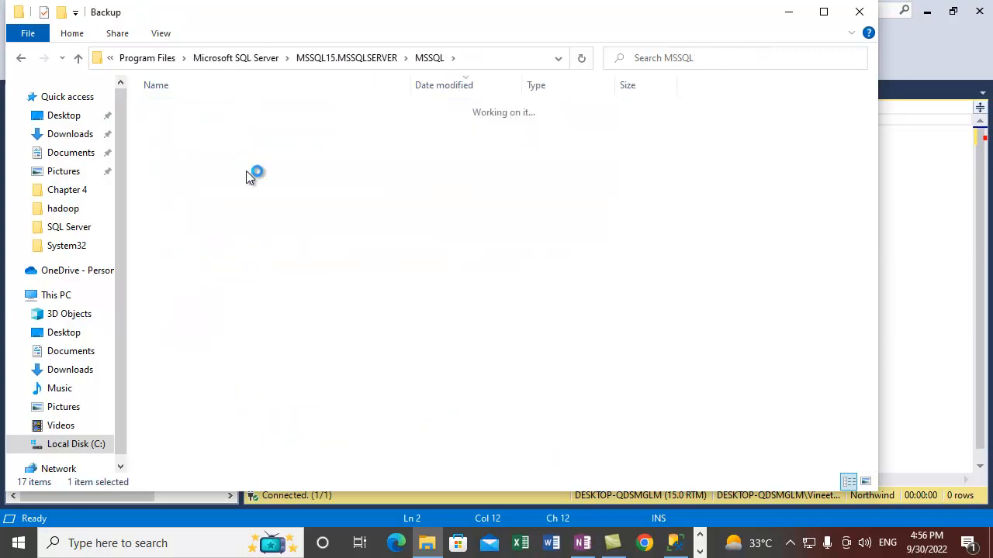
double_click(220, 236)
Step: Copy the Backup folder's full path and insert it after the opening quote in the query, ending with a backslash
left_click(220, 111)
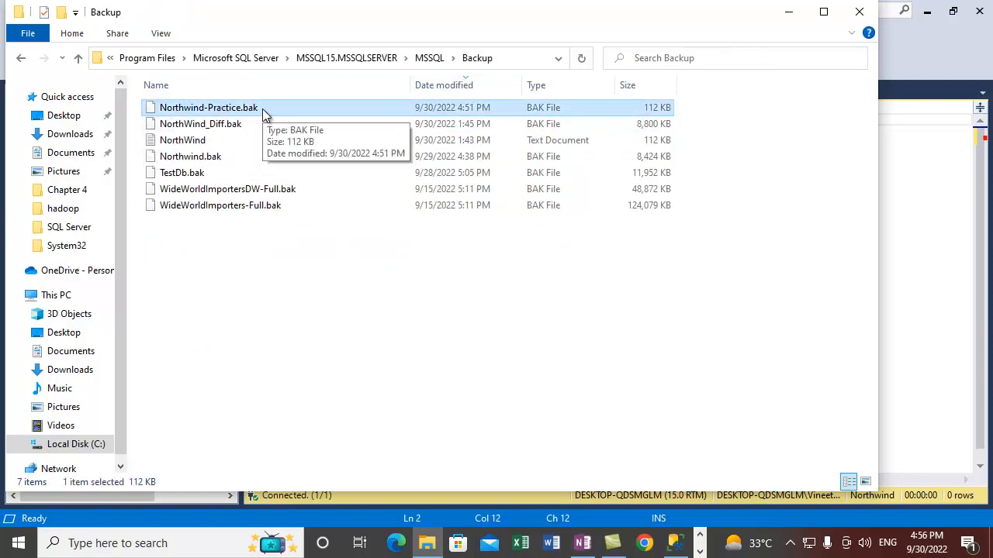
left_click(532, 62)
key("ctrl+c")
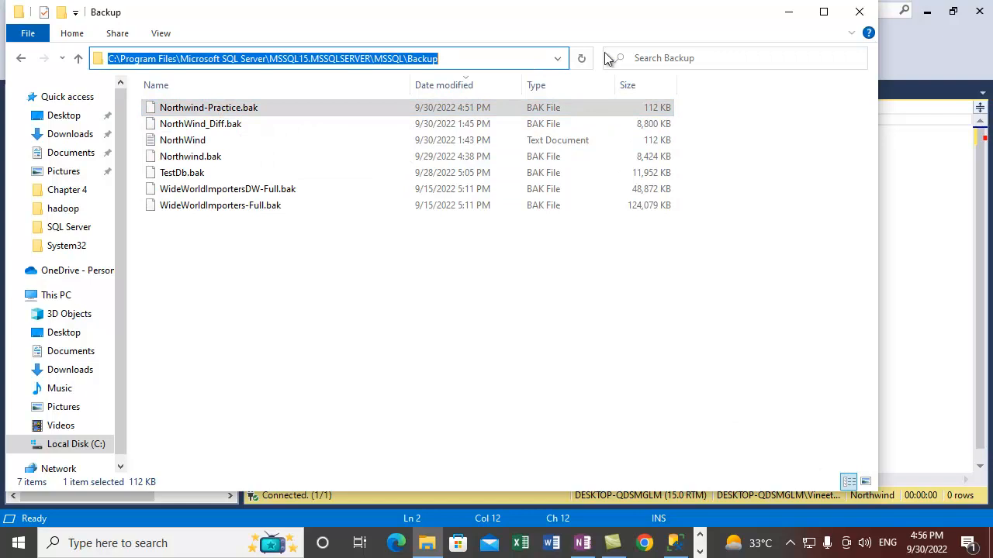
left_click(785, 14)
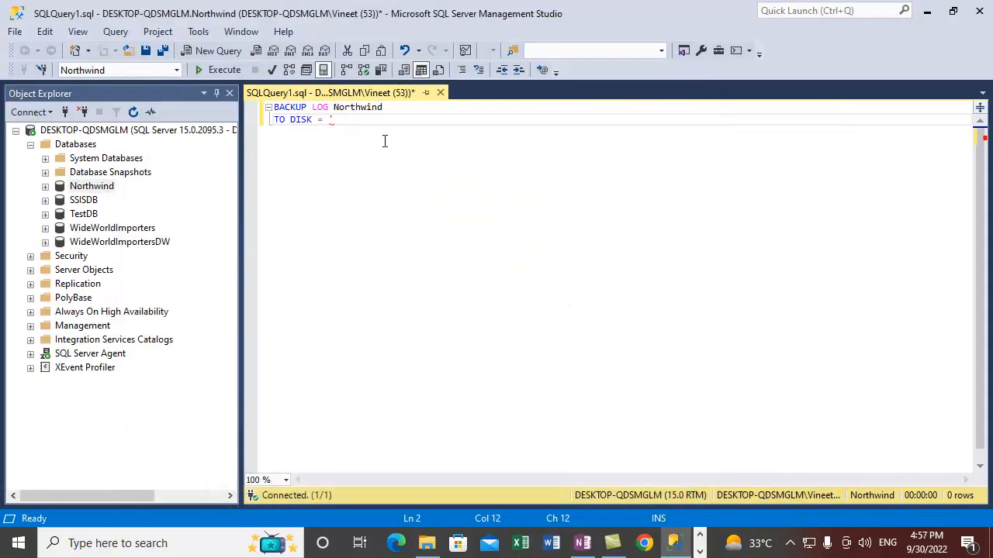
key("ctrl+v")
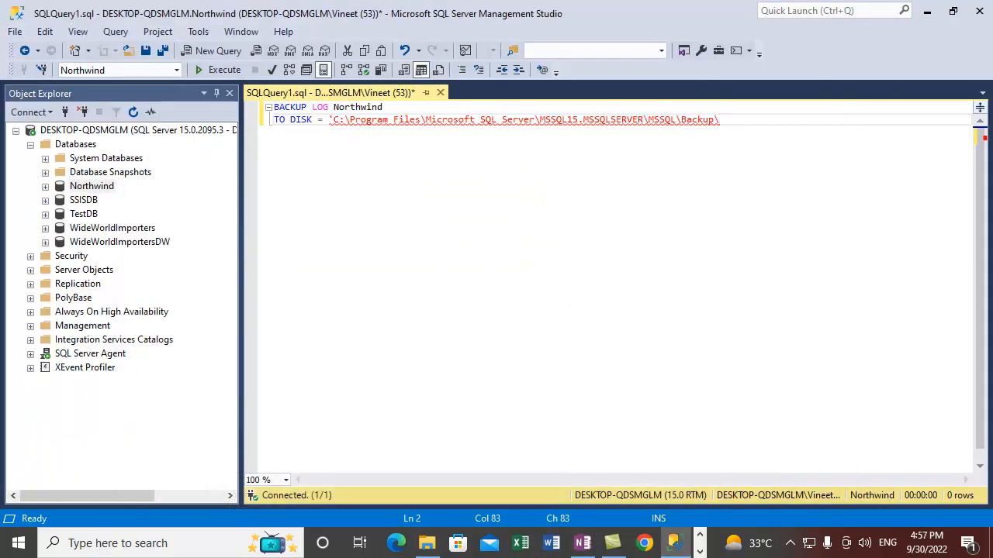
Step: Copy the file name Northwind-Practice.bak from the Backup folder, complete the quoted disk path in the query with it, and execute the log backup
left_click(427, 543)
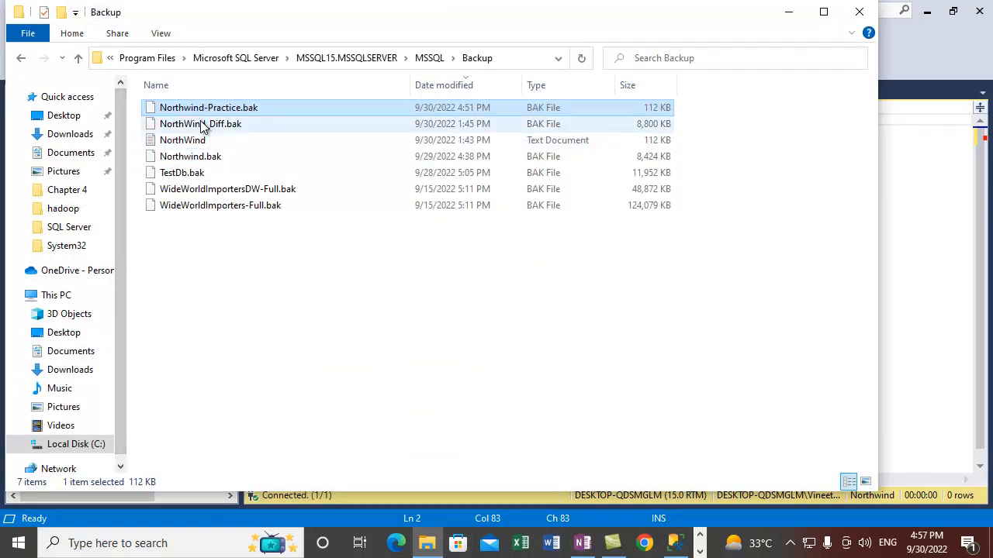
key("shift+F10")
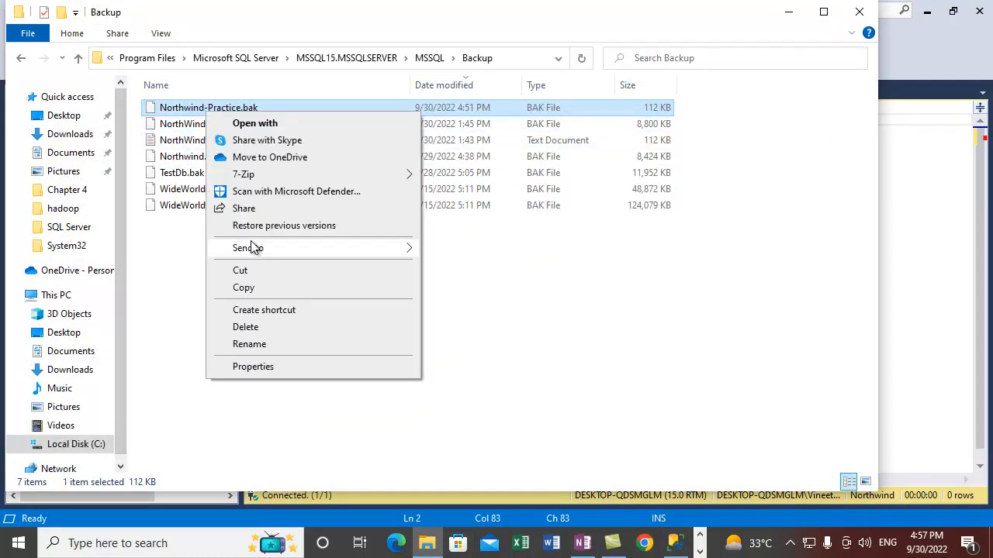
left_click(249, 344)
key("ctrl+a")
key("ctrl+c")
left_click(369, 348)
left_click(426, 543)
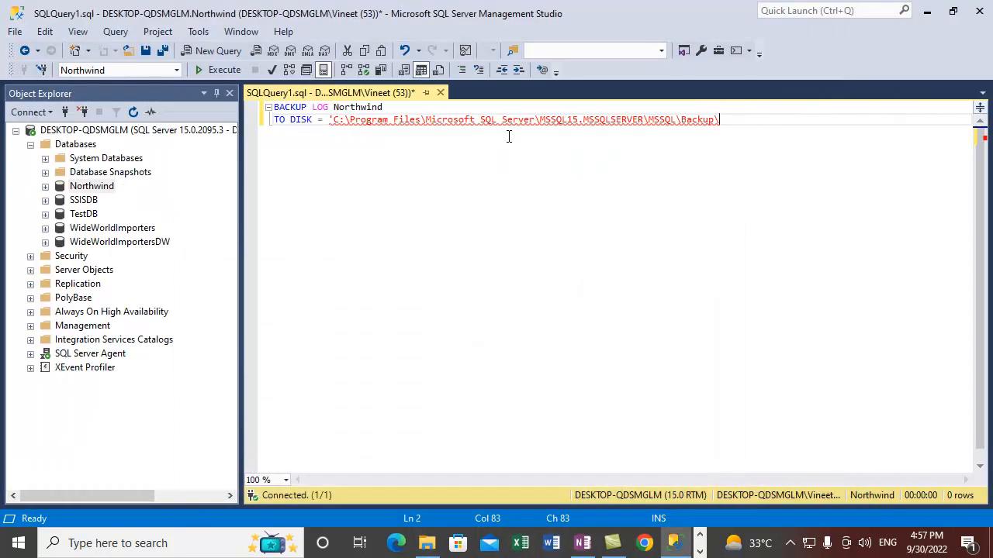
key("ctrl+v")
key("Return")
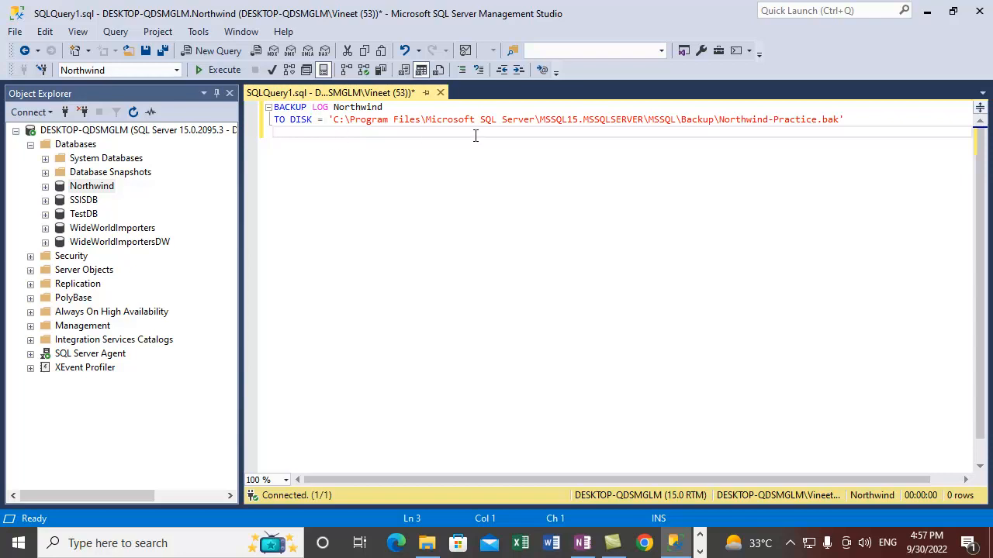
left_click(210, 72)
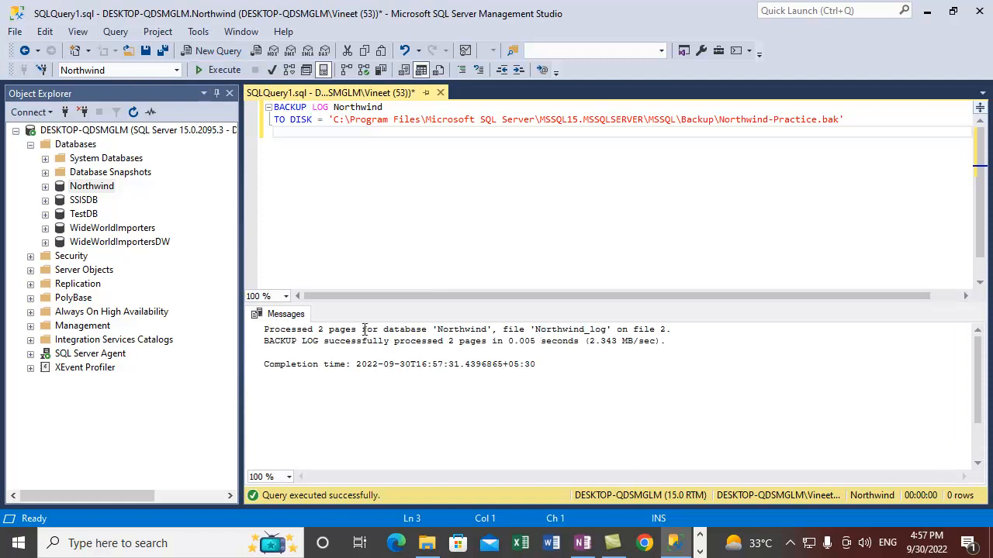
Step: Open the Back Up dialog for Northwind, display the contents of Northwind-Practice.bak, and widen the Name and Component columns of the backup sets
right_click(104, 190)
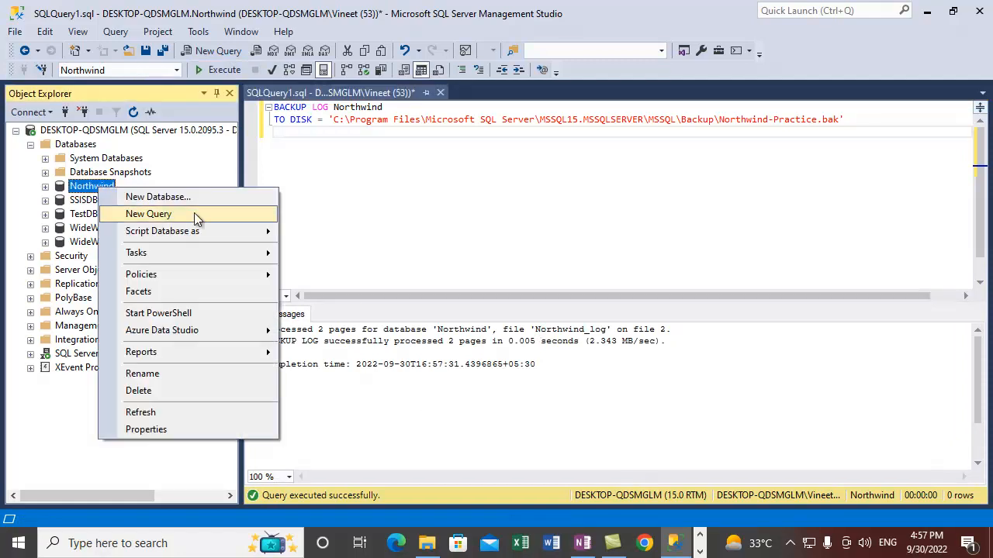
mouse_move(194, 262)
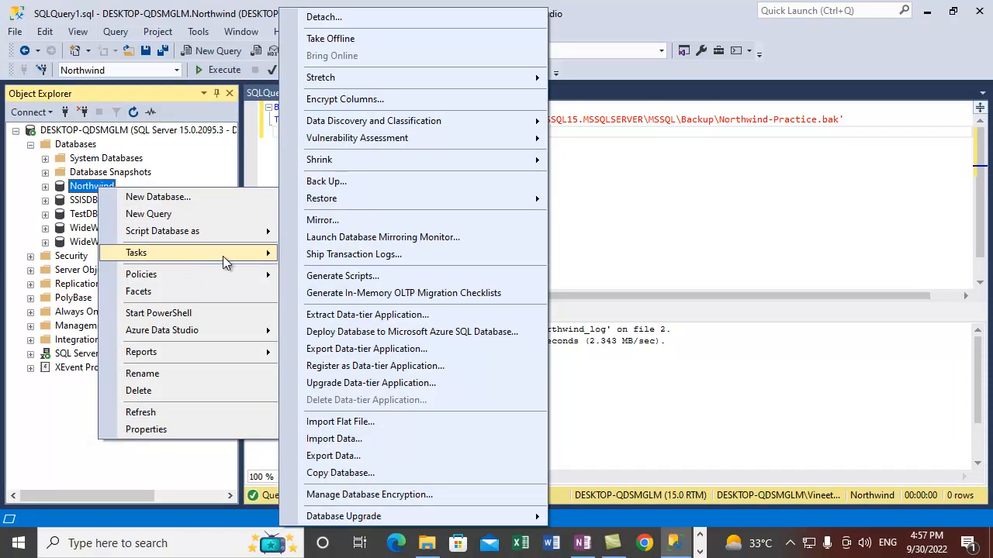
left_click(378, 181)
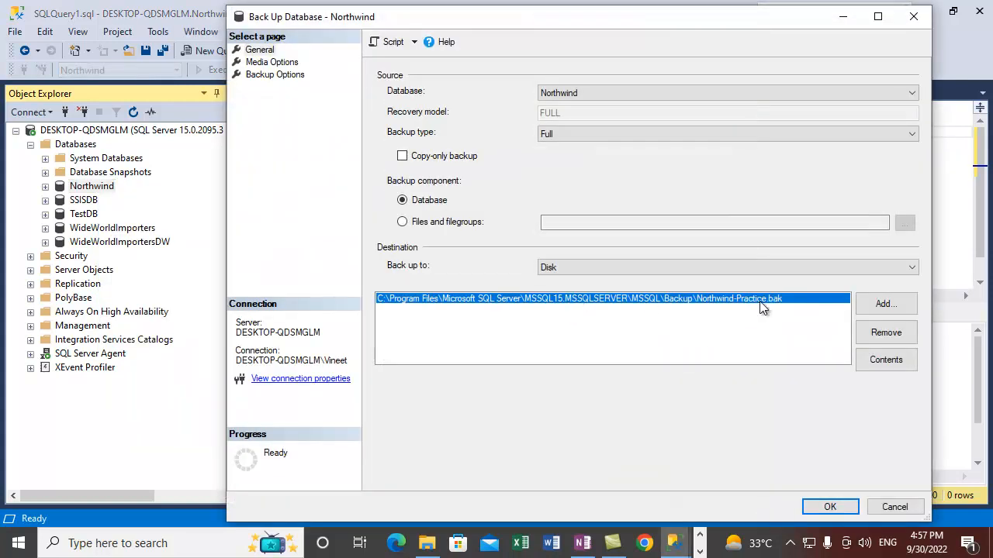
left_click(873, 359)
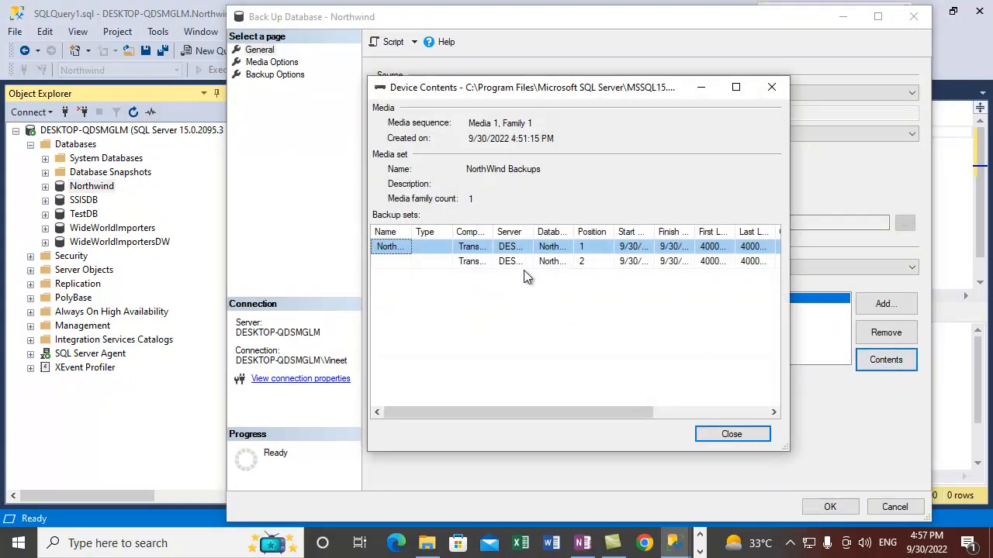
left_click(524, 262)
left_click_drag(495, 232, 603, 232)
left_click_drag(425, 232, 456, 232)
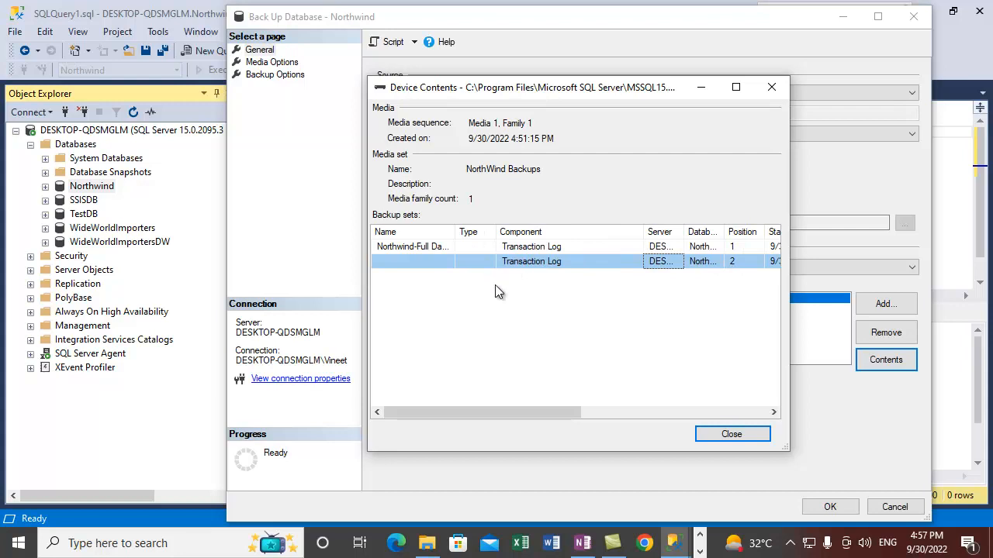
Step: Examine both backup sets on the device, including their dates and sizes, and close the dialogs without backing up
left_click(532, 248)
left_click(538, 265)
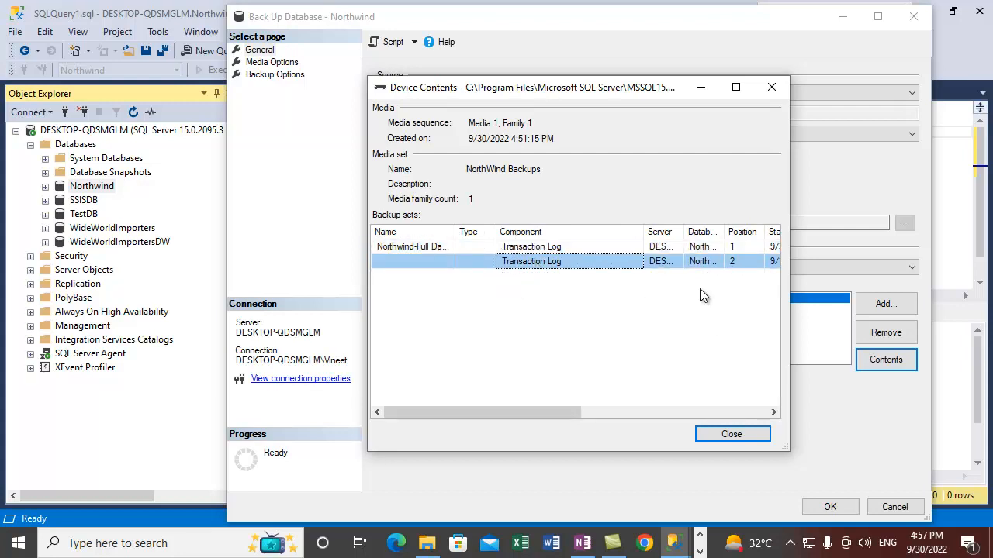
left_click(549, 249)
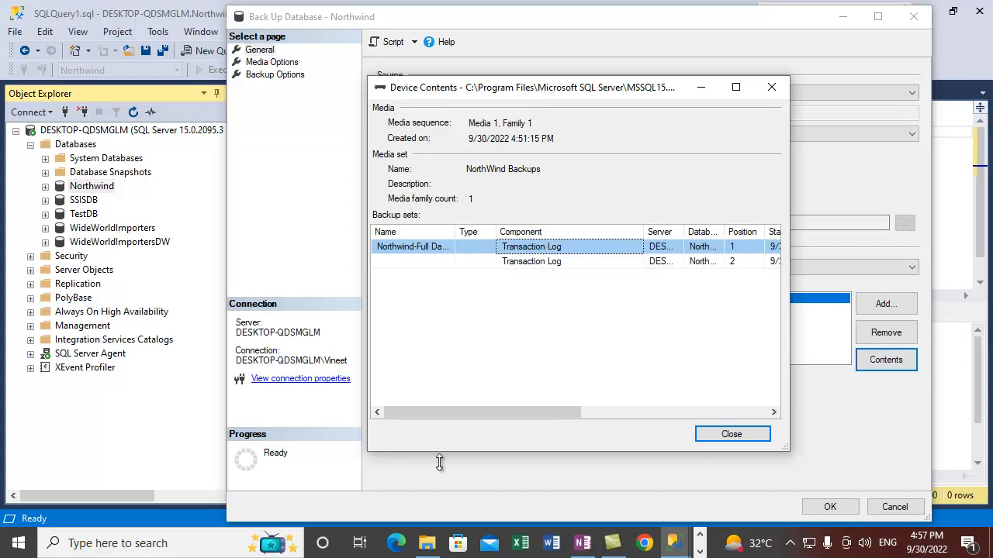
left_click_drag(503, 419, 720, 412)
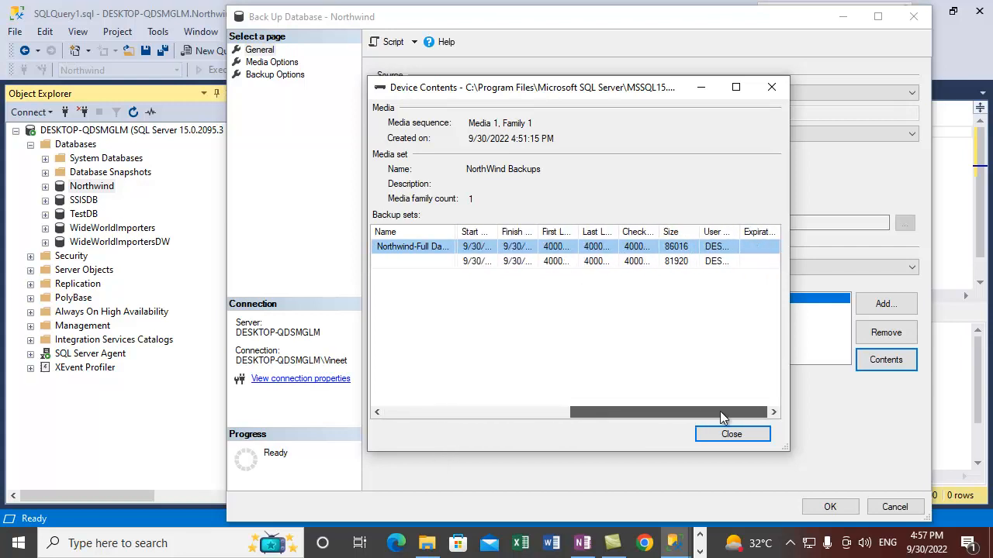
left_click(746, 436)
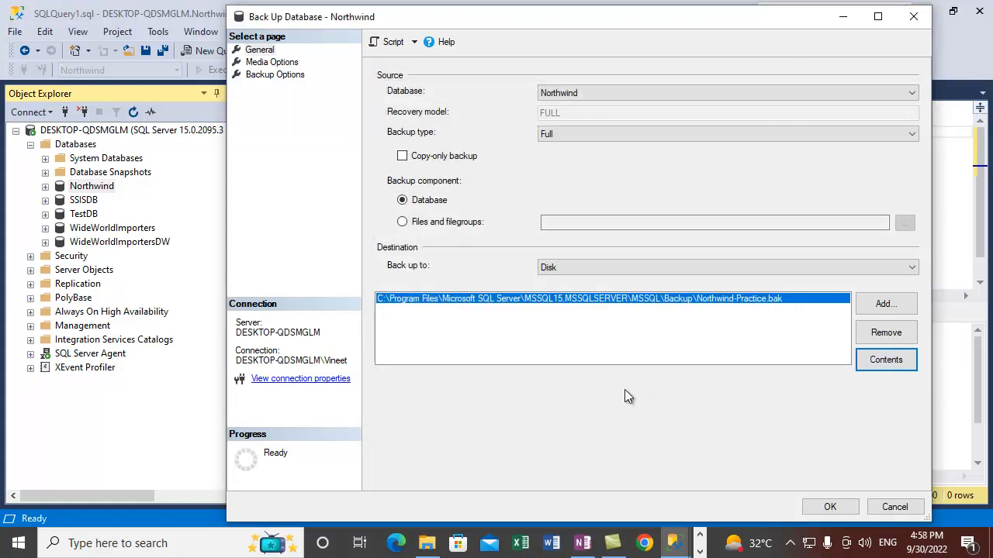
left_click(893, 507)
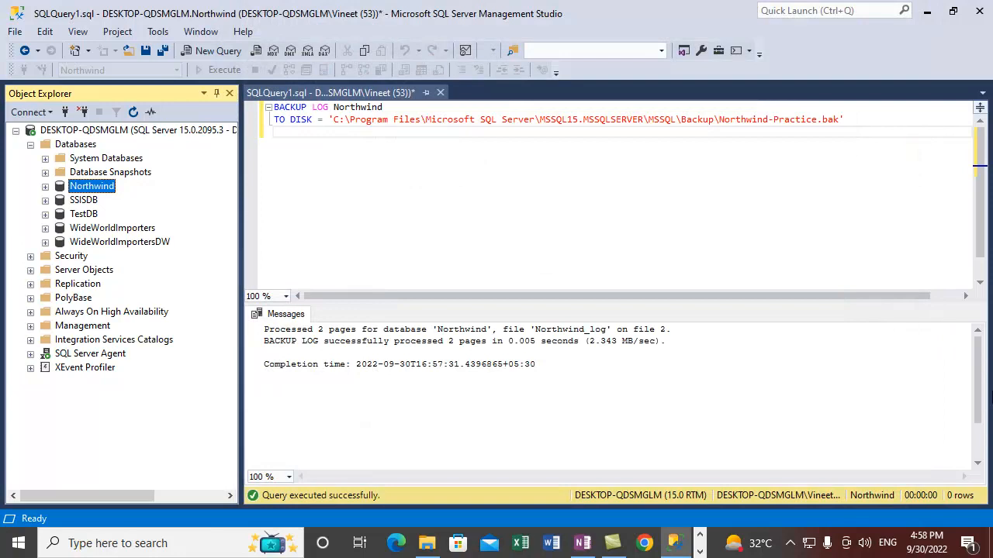
Step: Launch Windows PowerShell as administrator and change to the root of drive C with cd\
left_click(167, 535)
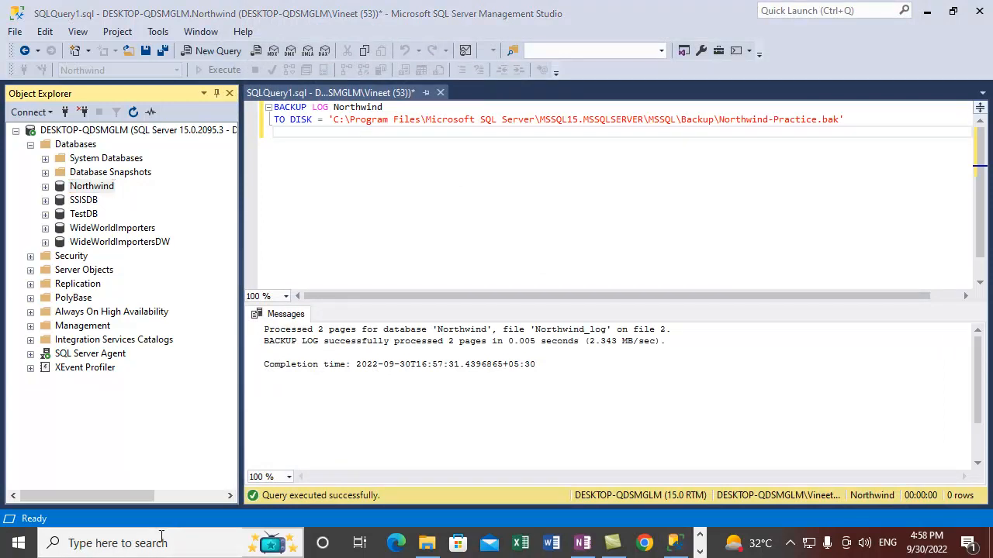
type("powershell")
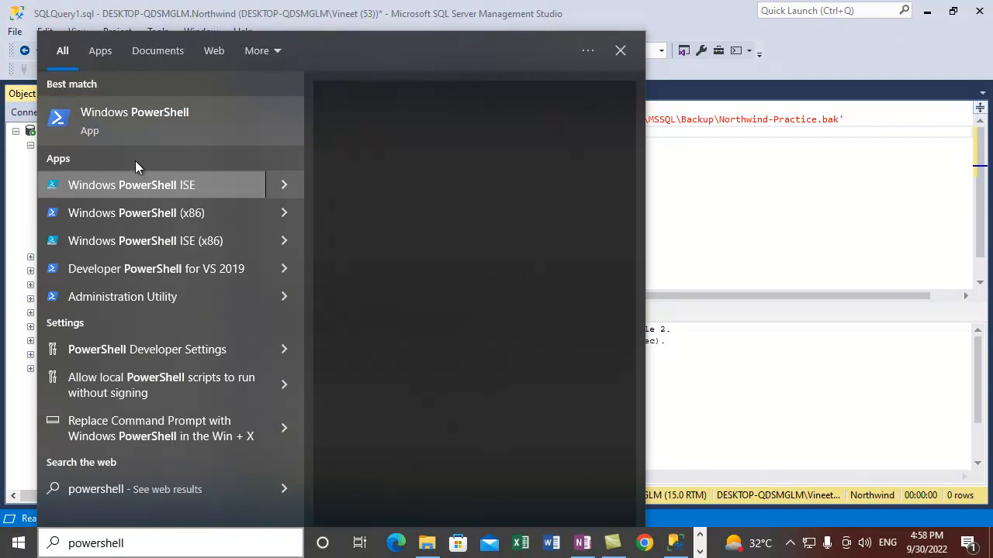
right_click(130, 120)
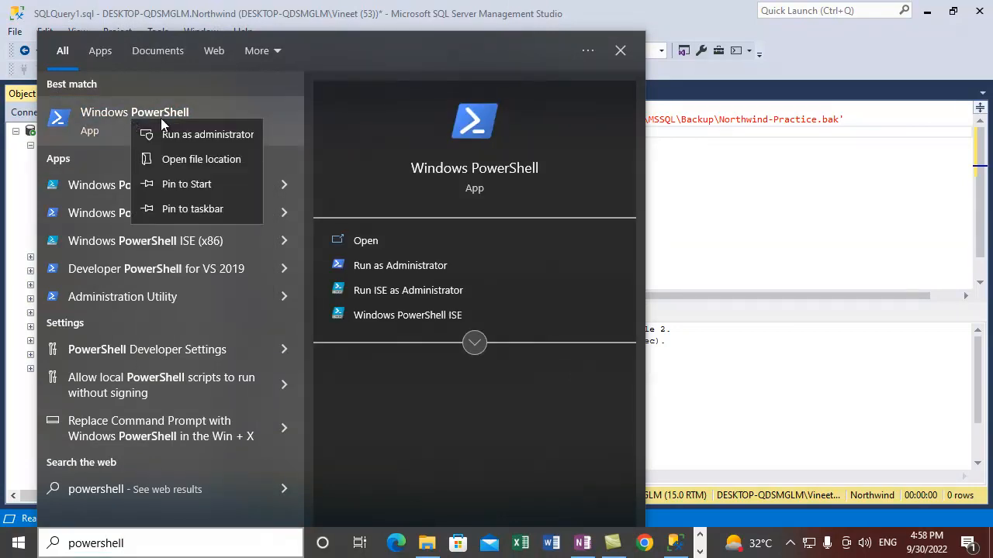
left_click(209, 137)
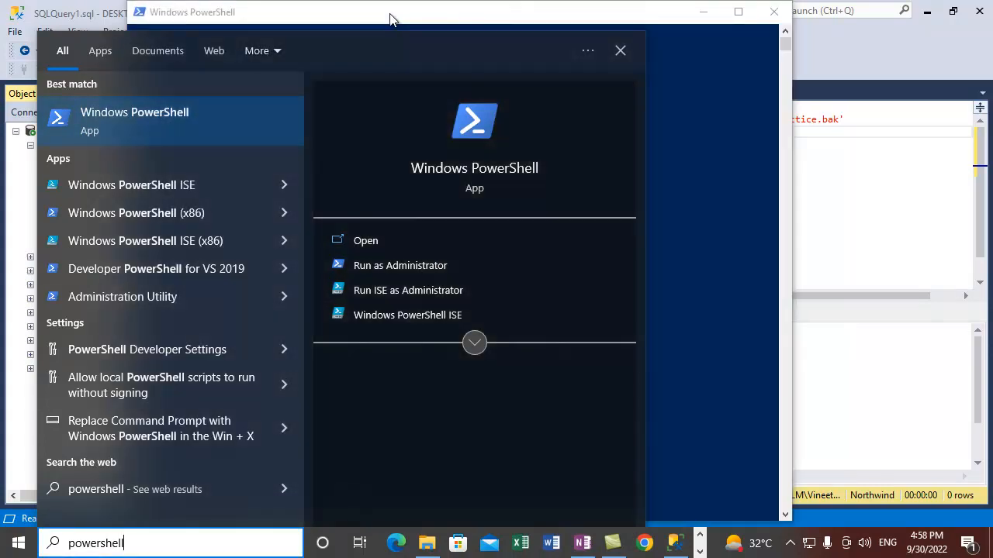
left_click(372, 18)
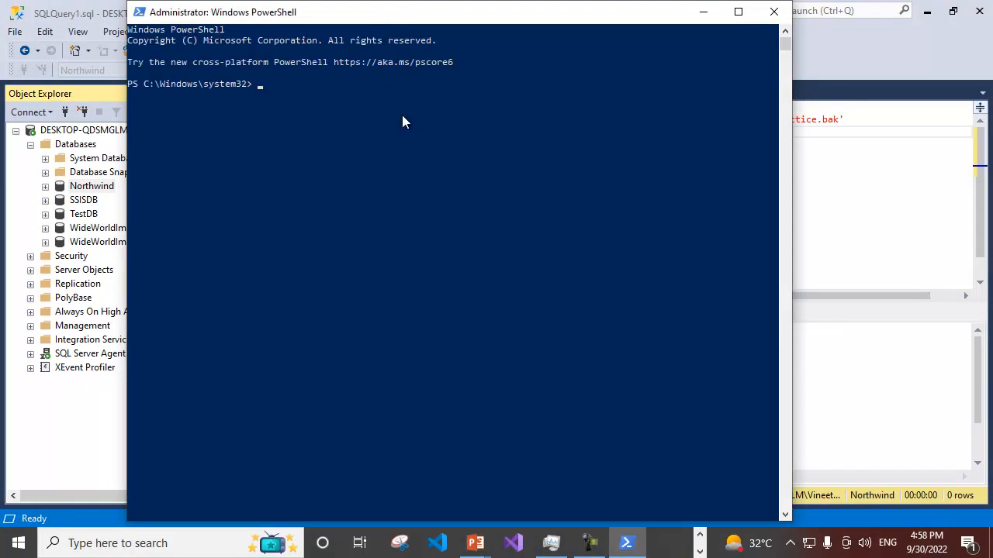
left_click(358, 120)
type("cd\\")
key("Return")
left_click(255, 151)
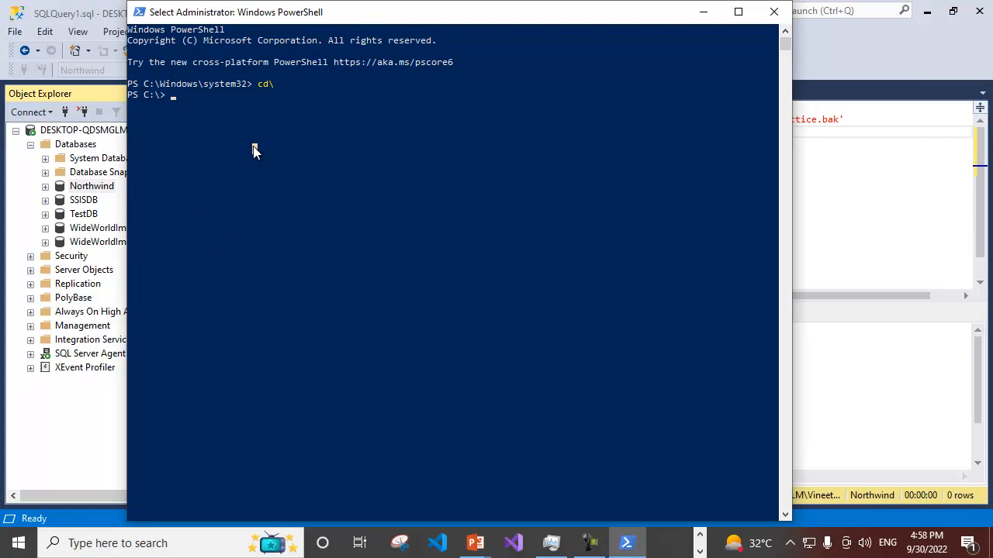
left_click(238, 149)
Step: Begin the PowerShell command with Backup-Sqldatabase -ServerInstance followed by an opening double quote
type("BAckup-=")
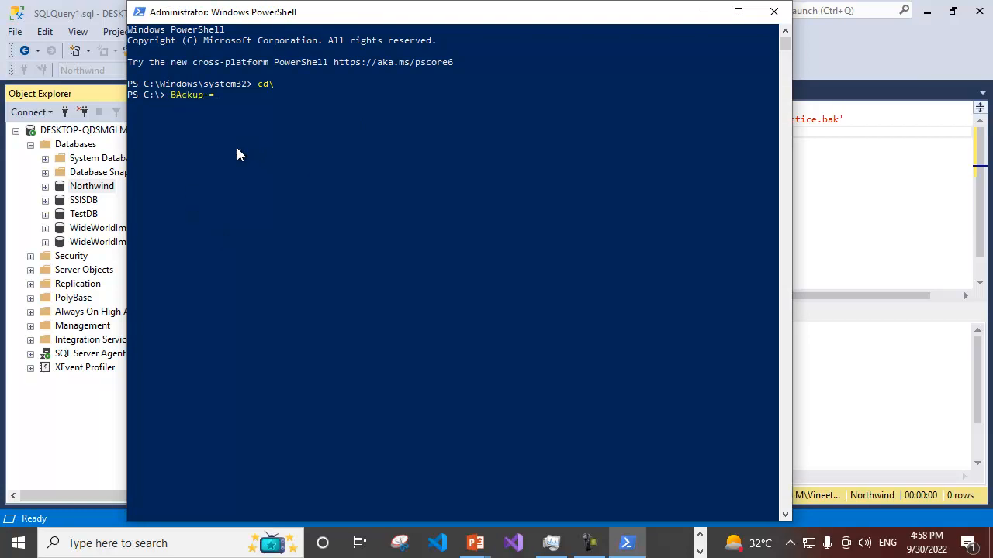
key("BackSpace")
key("BackSpace")
key("BackSpace")
key("BackSpace")
key("BackSpace")
key("BackSpace")
type("Backup-SQL")
key("BackSpace")
key("BackSpace")
type("qldatabase -ServerInstance \"")
key("BackSpace")
key("BackSpace")
key("BackSpace")
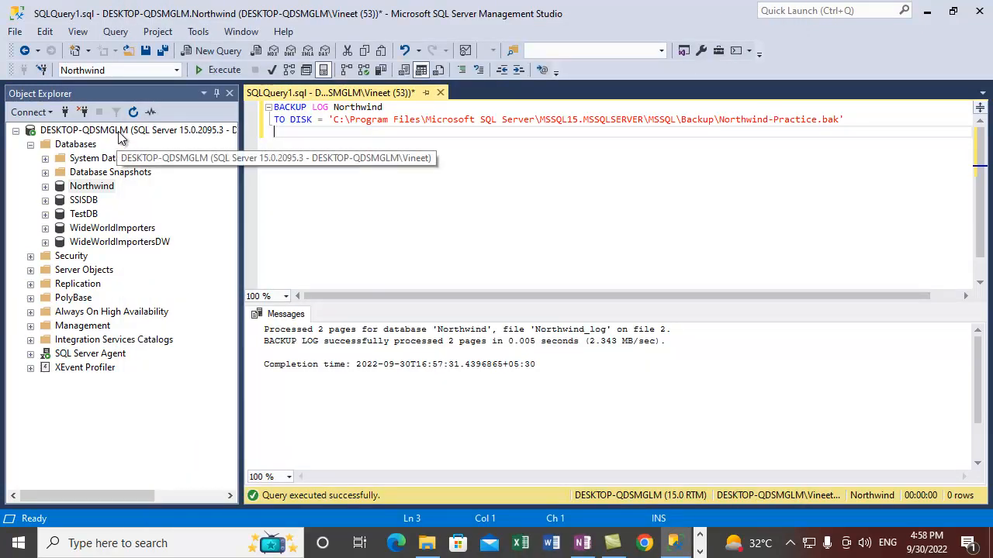
Step: Copy the server name DESKTOP-QDSMGLM from the Server Properties in Management Studio and insert it after the opening quote in the PowerShell command
double_click(121, 132)
double_click(112, 134)
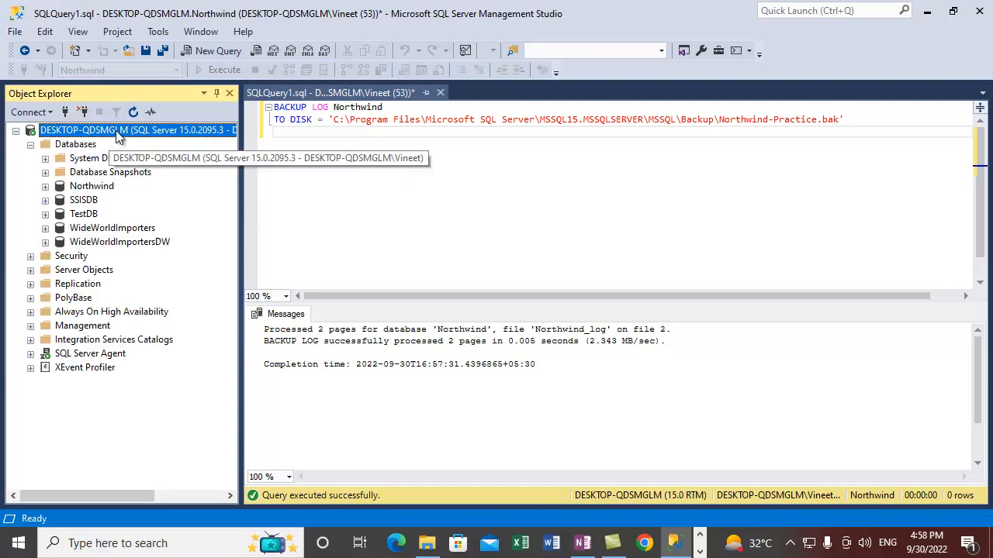
right_click(116, 132)
left_click(185, 442)
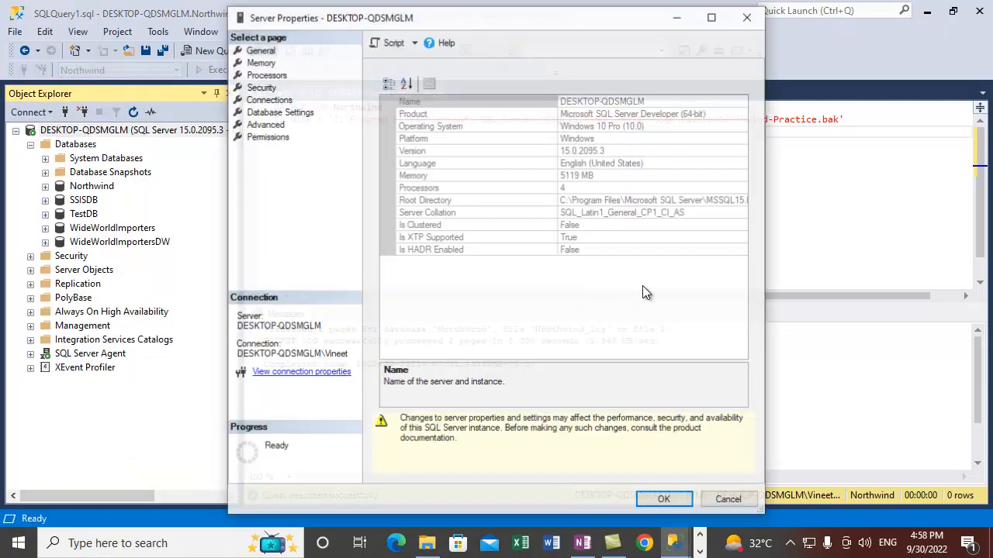
left_click(656, 103)
left_click(645, 103)
key("ctrl+c")
left_click(726, 500)
left_click(699, 550)
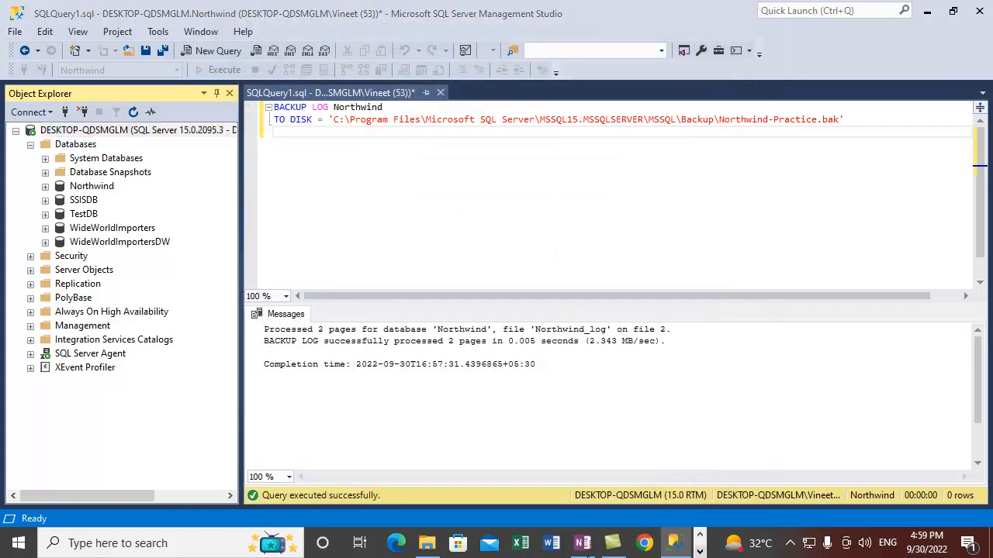
left_click(626, 543)
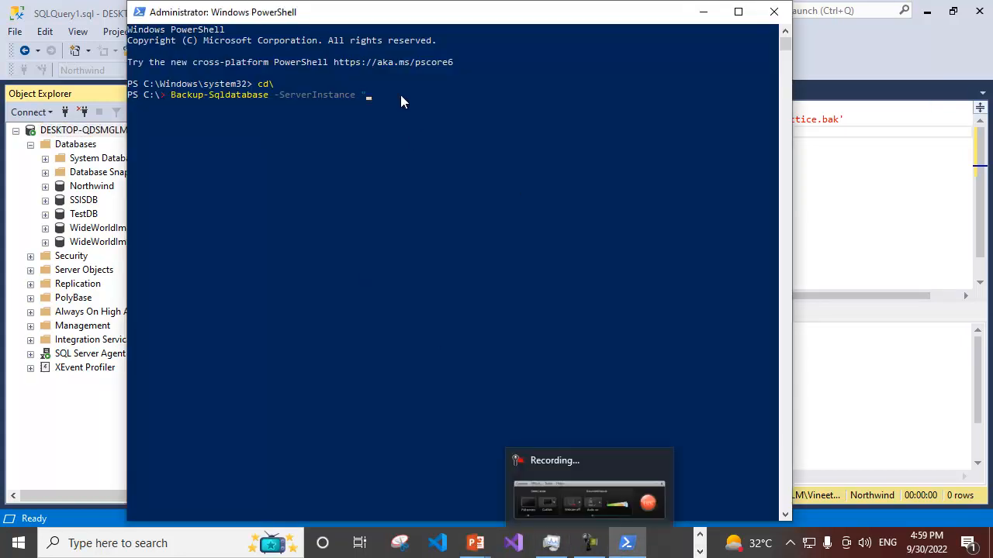
key("ctrl+v")
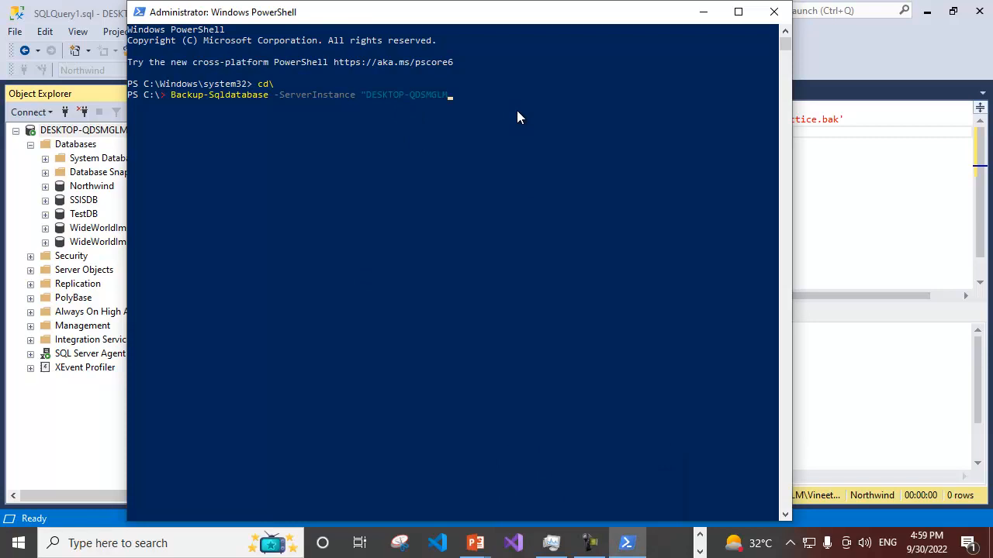
Step: Close the server name's quote and add -Database "Northwind" -BackupAction Log, plus a hyphen for another parameter
type("\"")
type(" -Database \"Northwidn\"")
key("Left")
key("BackSpace")
key("BackSpace")
type("nd")
type("-BackupAction Log -")
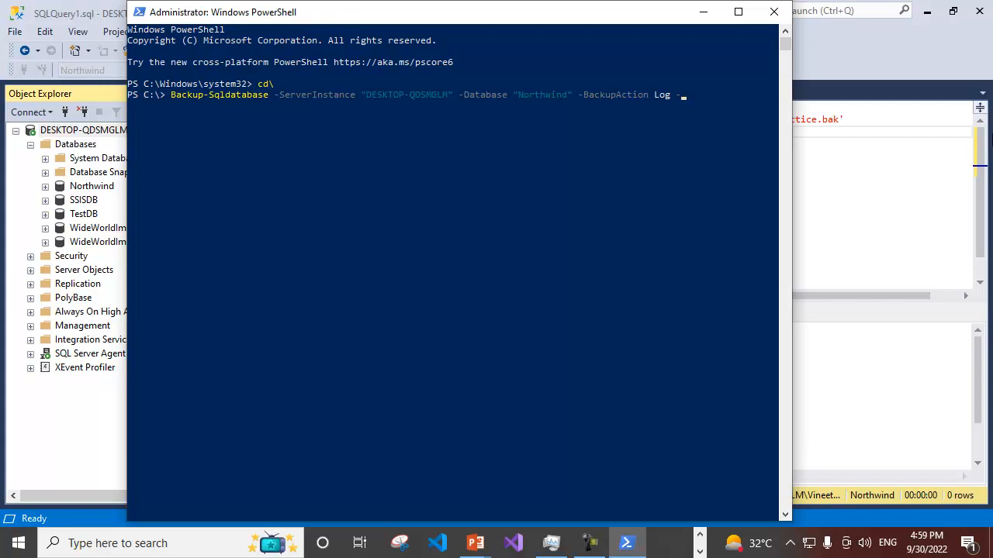
Step: Add the Backup parameter to the PowerShell command, quoting the full Northwind-Practice.bak path copied from the SQL query
left_click_drag(170, 97, 283, 99)
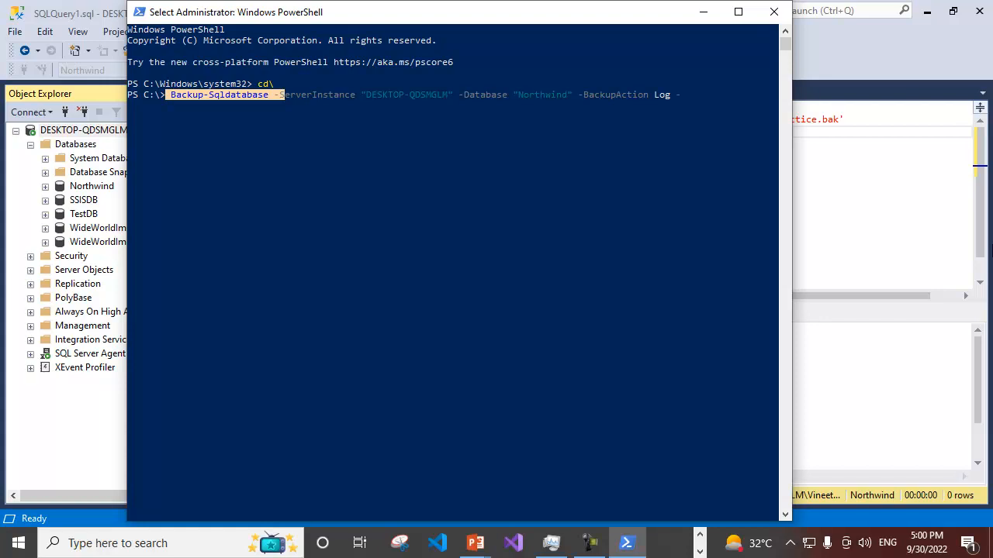
left_click(708, 103)
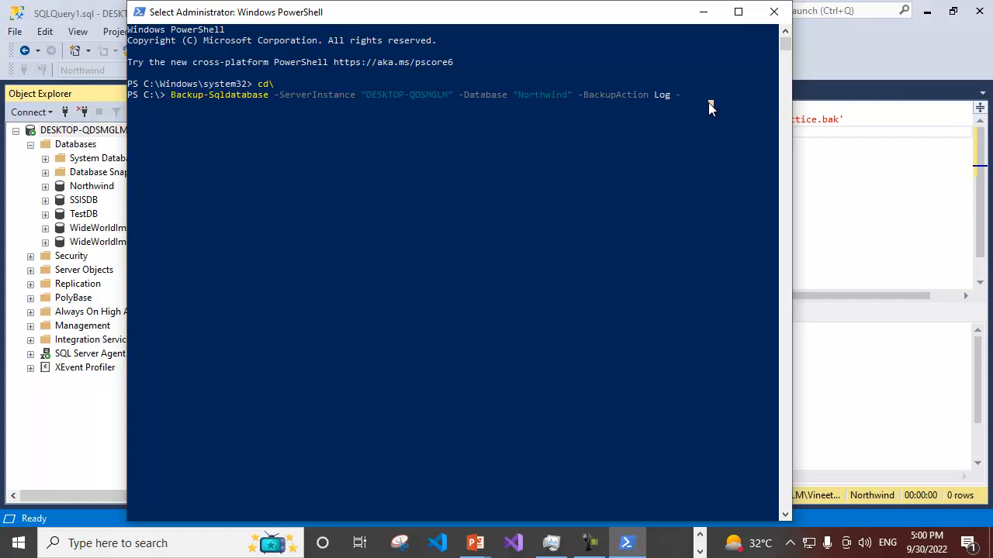
type("BAck")
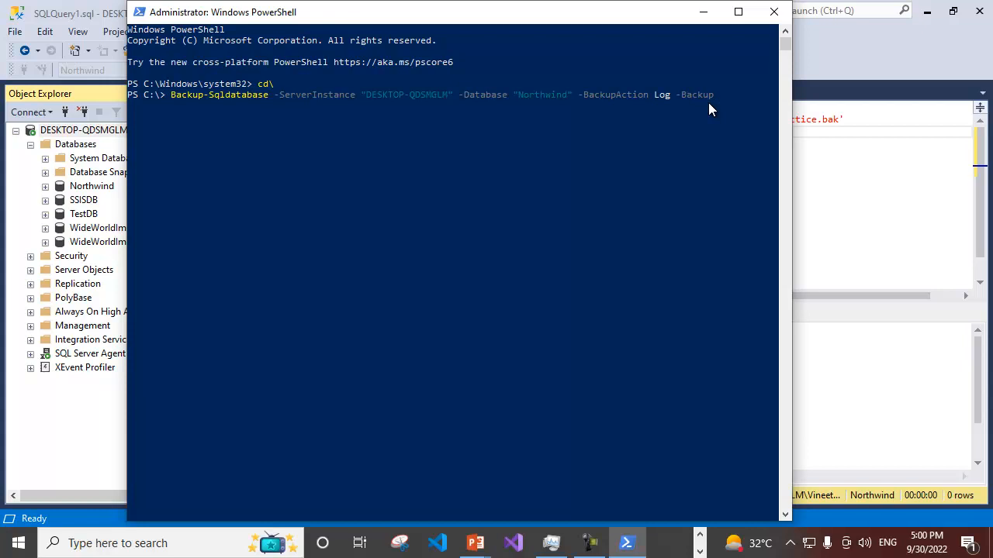
left_click(859, 146)
left_click_drag(839, 120, 335, 127)
key("ctrl+c")
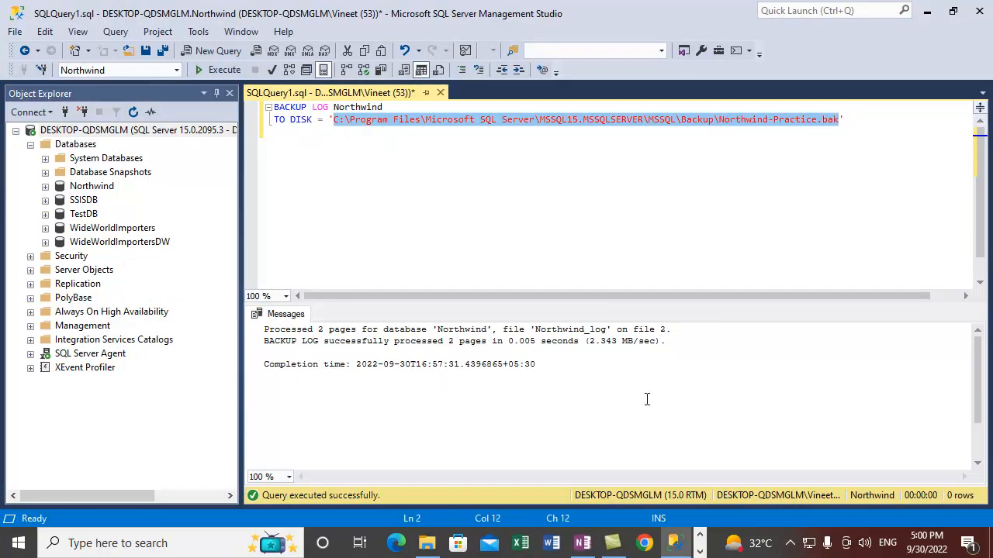
left_click(700, 551)
left_click(627, 543)
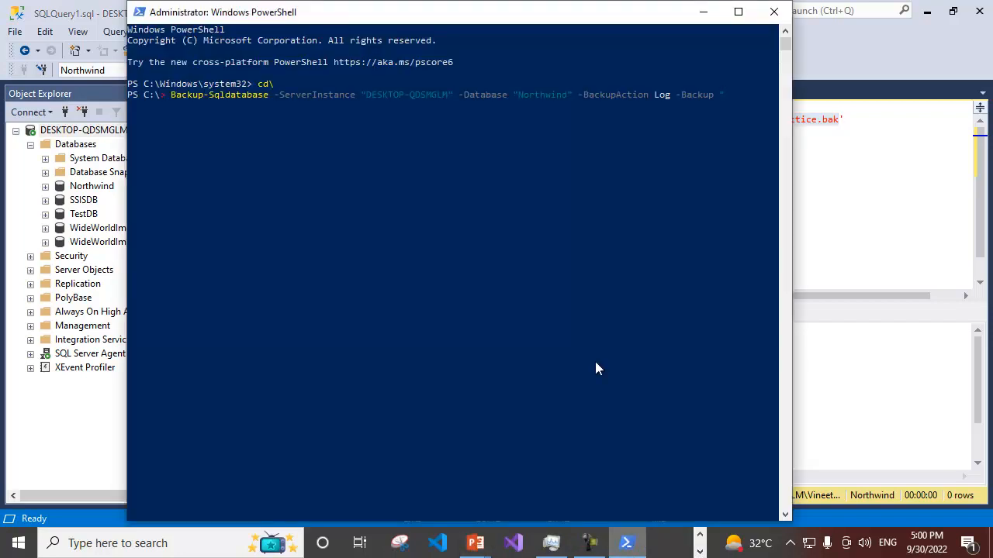
right_click(730, 95)
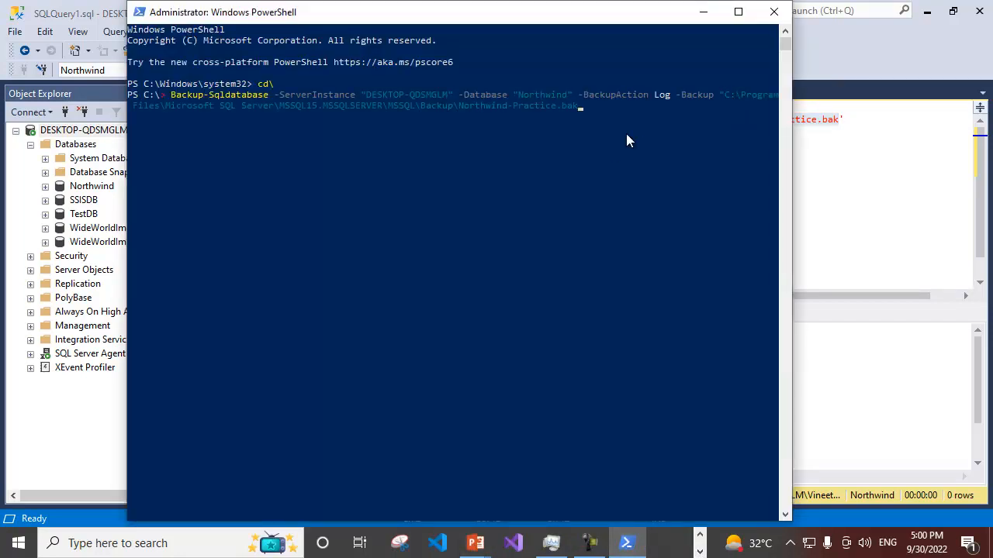
type("\"")
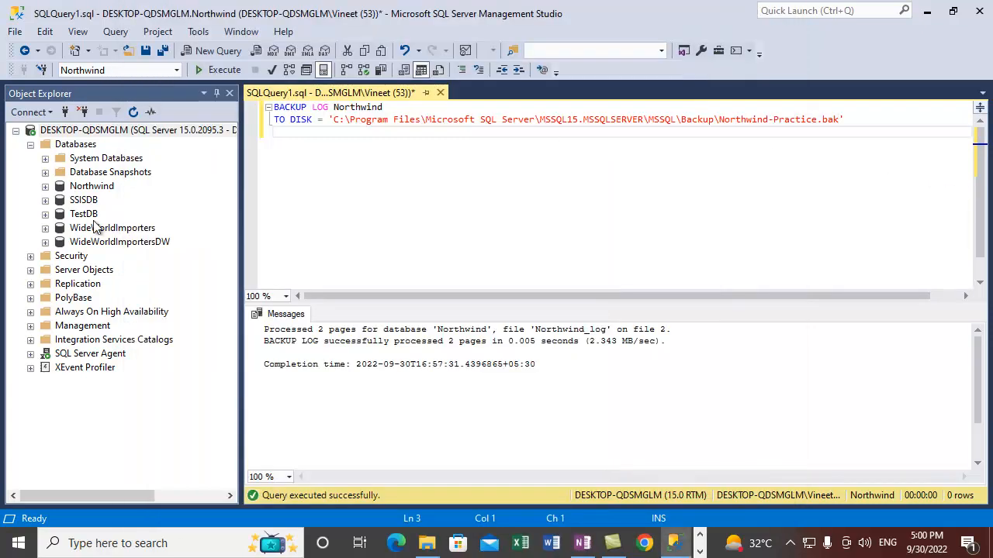
Step: Reopen the Back Up dialog for Northwind and check which backup sets Northwind-Practice.bak contains
right_click(92, 186)
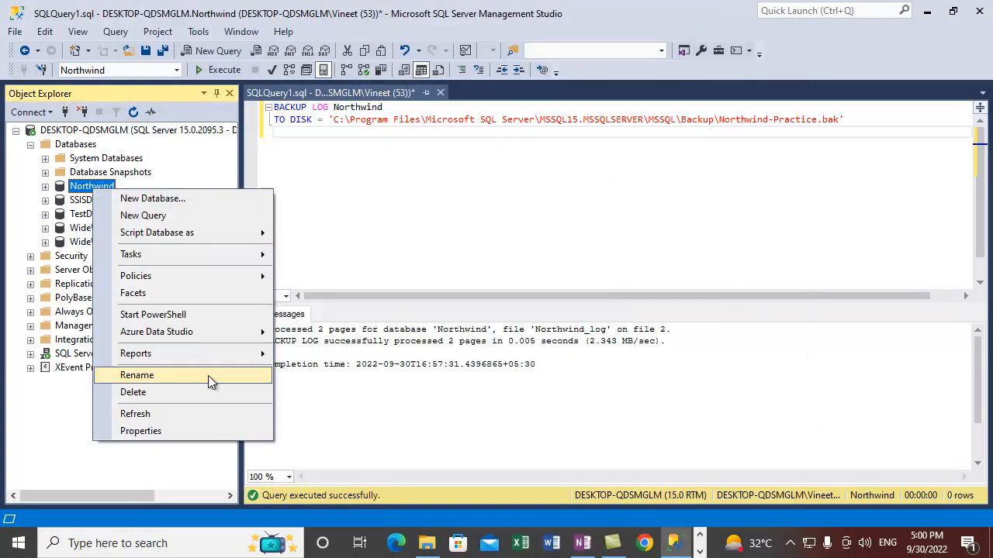
mouse_move(213, 262)
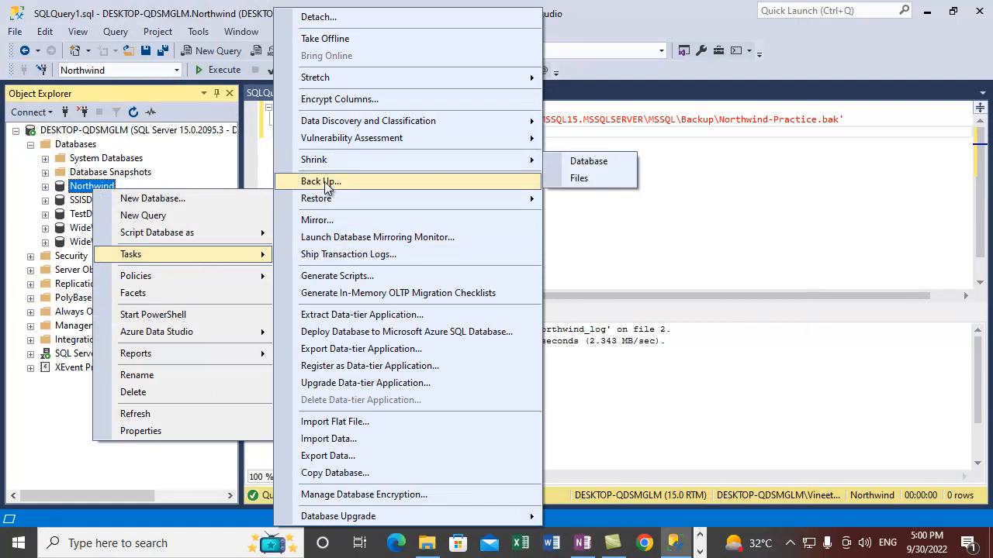
left_click(324, 181)
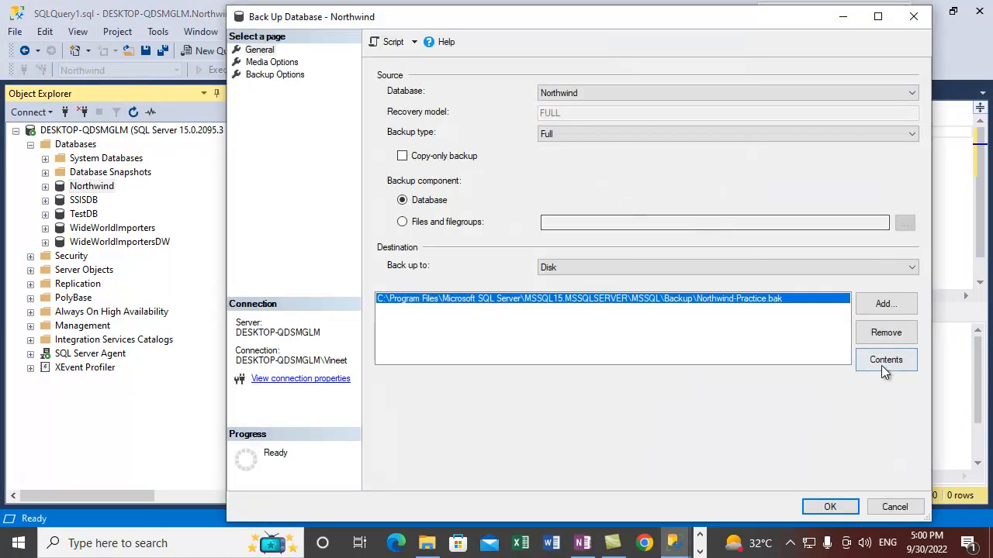
left_click(869, 361)
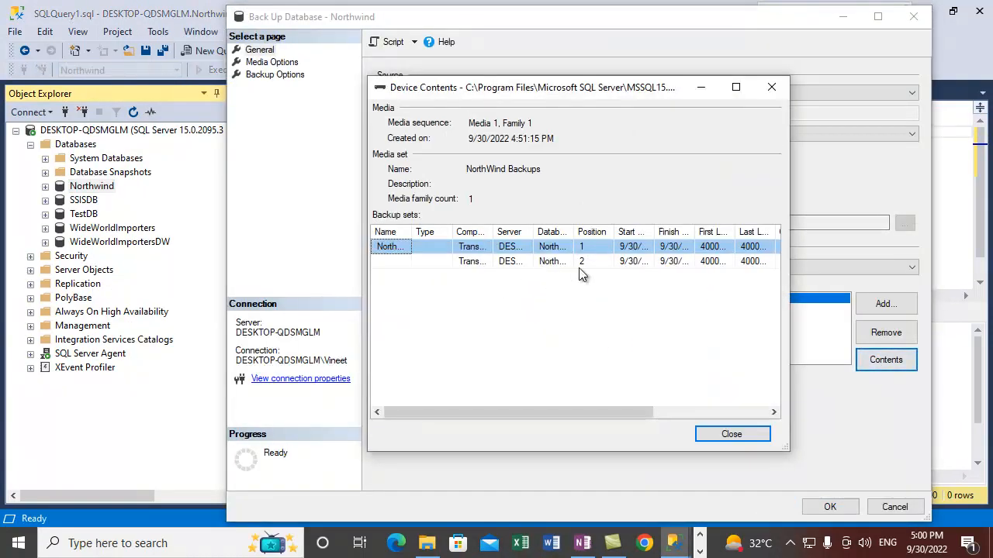
Step: Dismiss the backup contents and Back Up dialog, switch to PowerShell and try to run the prepared Northwind log backup command
left_click(763, 453)
left_click(894, 506)
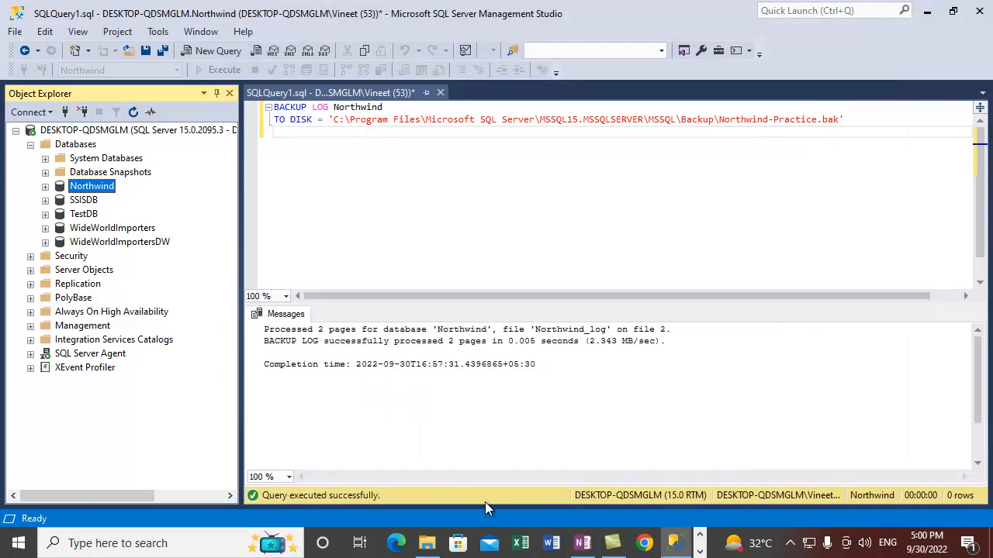
left_click(700, 552)
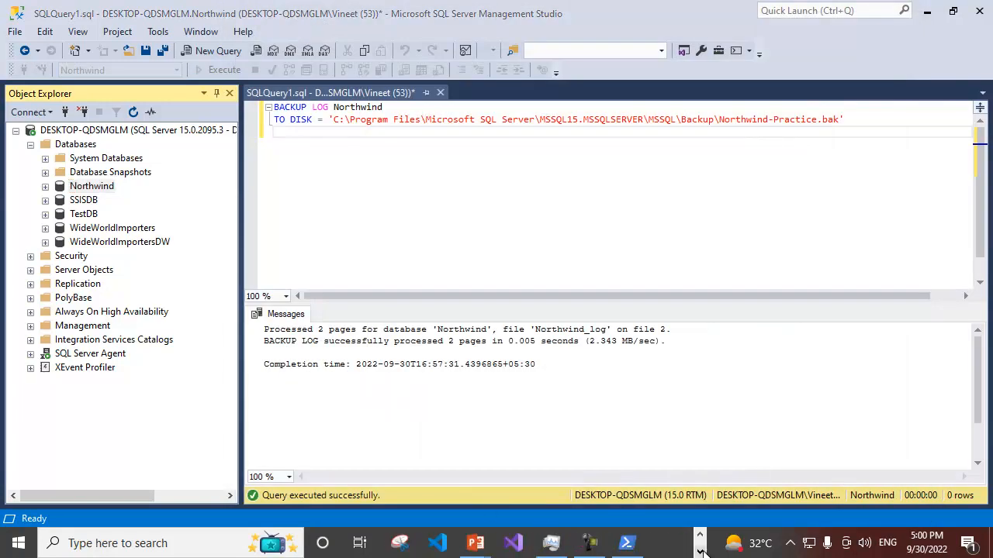
left_click(627, 543)
left_click(647, 118)
key("Escape")
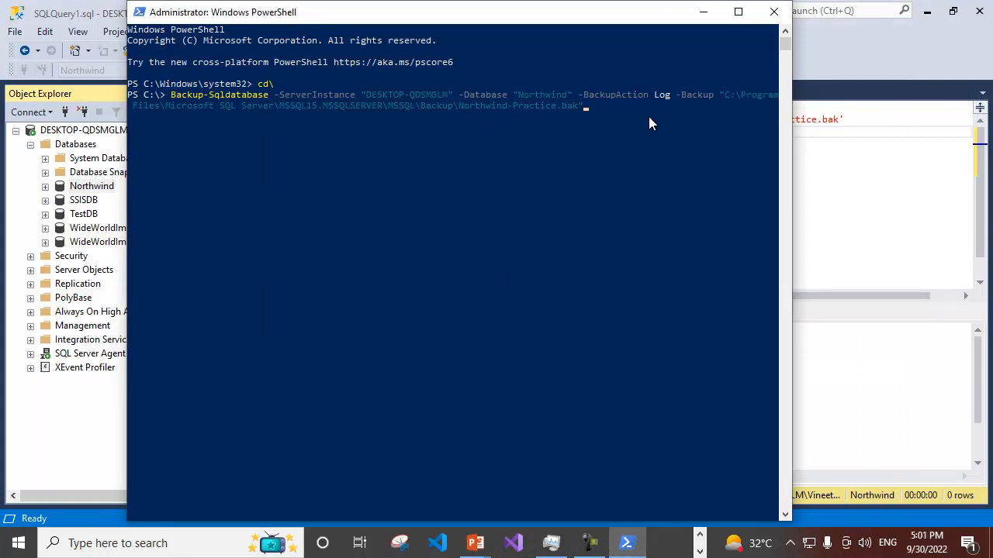
key("Return")
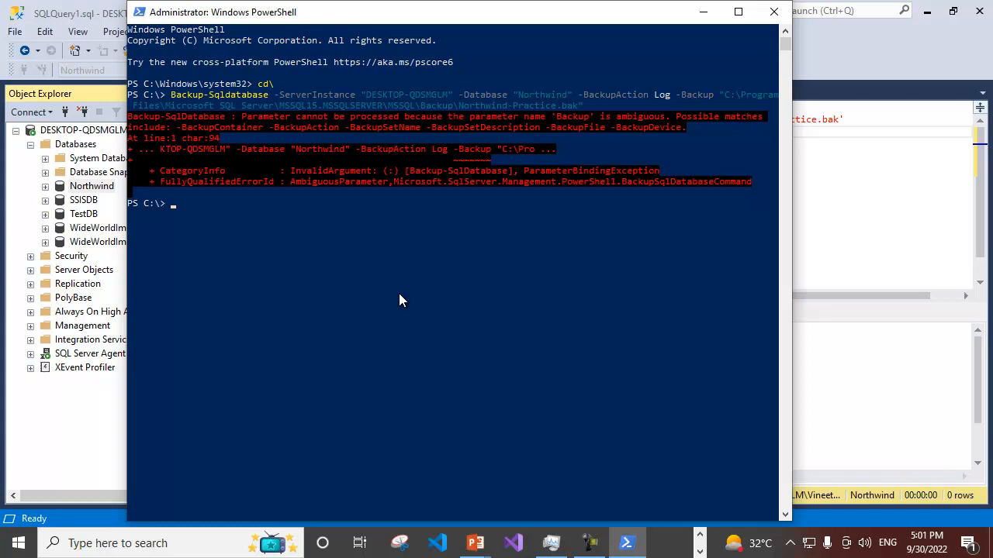
Step: Recall the PowerShell backup command, change its -Backup parameter to -Backupfile and run it
key("Up")
key("Left")
key("Left")
key("Left")
key("Left")
key("Left")
key("Left")
key("Left")
key("Left")
key("Left")
key("Left")
key("Left")
key("Left")
key("Left")
key("Left")
key("Left")
key("Left")
key("Left")
key("Left")
key("Left")
key("Left")
key("Left")
key("Left")
key("Left")
key("Left")
key("Left")
key("Left")
key("Left")
key("Left")
key("Left")
key("Left")
key("Left")
key("Left")
key("Left")
key("Left")
key("Left")
key("Left")
key("Left")
key("Left")
key("Left")
key("Left")
key("Left")
key("Left")
key("Left")
key("Left")
key("Left")
key("Left")
key("Left")
key("Left")
key("Left")
key("Left")
key("Left")
key("Left")
key("Left")
key("Left")
key("Left")
key("Left")
key("Left")
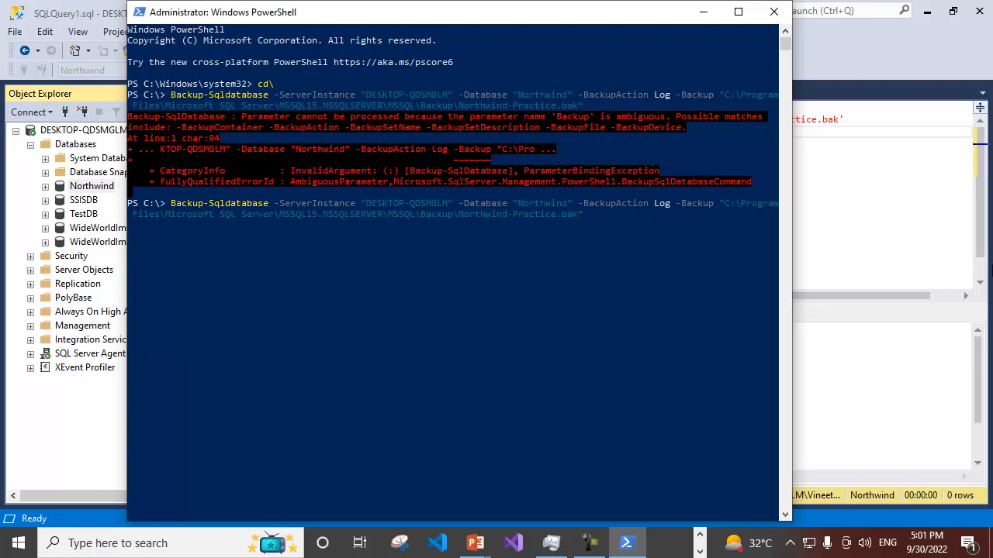
left_click(645, 235)
key("Right")
key("Right")
key("Right")
key("Right")
key("Right")
key("Right")
key("Right")
key("Right")
key("Right")
key("Right")
key("Right")
key("Right")
key("Left")
key("Left")
type("file")
key("Right")
key("Right")
key("Right")
key("Right")
key("Right")
key("Right")
key("Right")
key("Right")
key("Right")
key("Right")
key("Right")
key("Right")
key("Right")
key("Right")
key("Right")
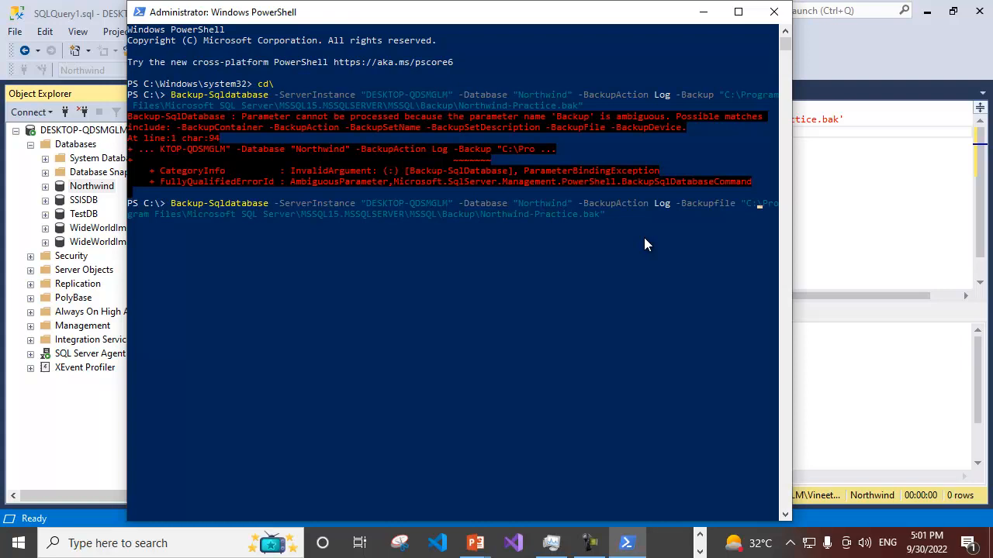
key("Return")
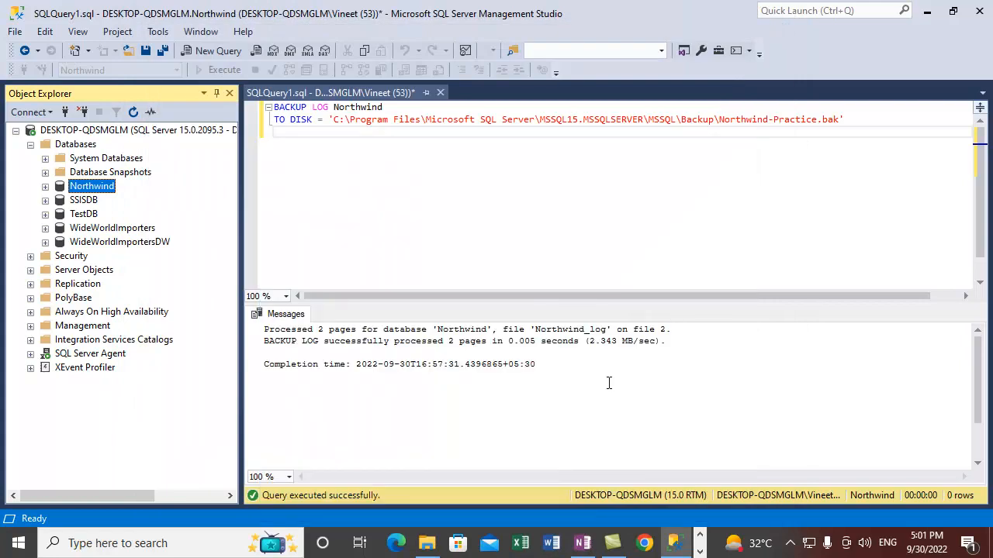
Step: Check the backup sets in Northwind-Practice.bak from Northwind's Back Up dialog, widening the Start Date column, and cancel the dialog
right_click(92, 186)
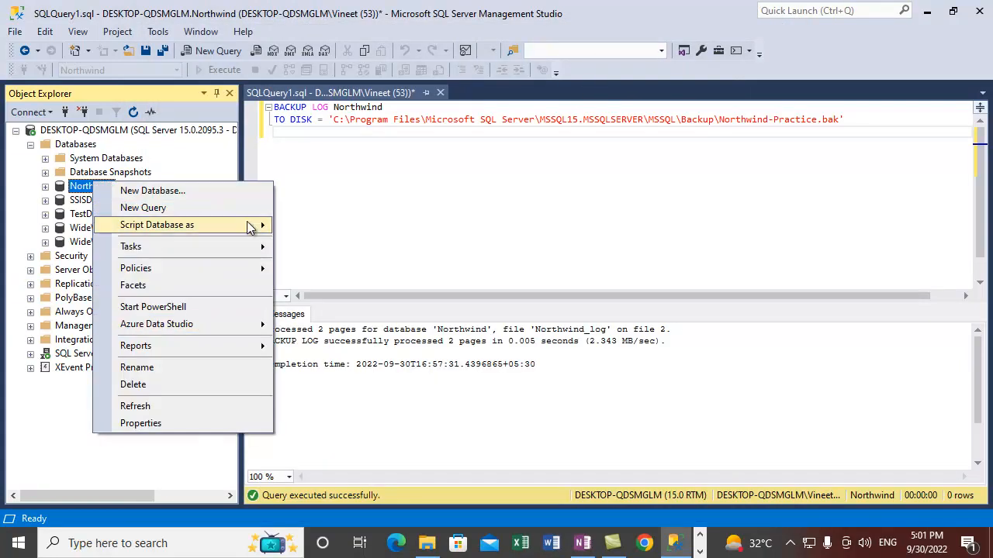
mouse_move(194, 247)
left_click(353, 181)
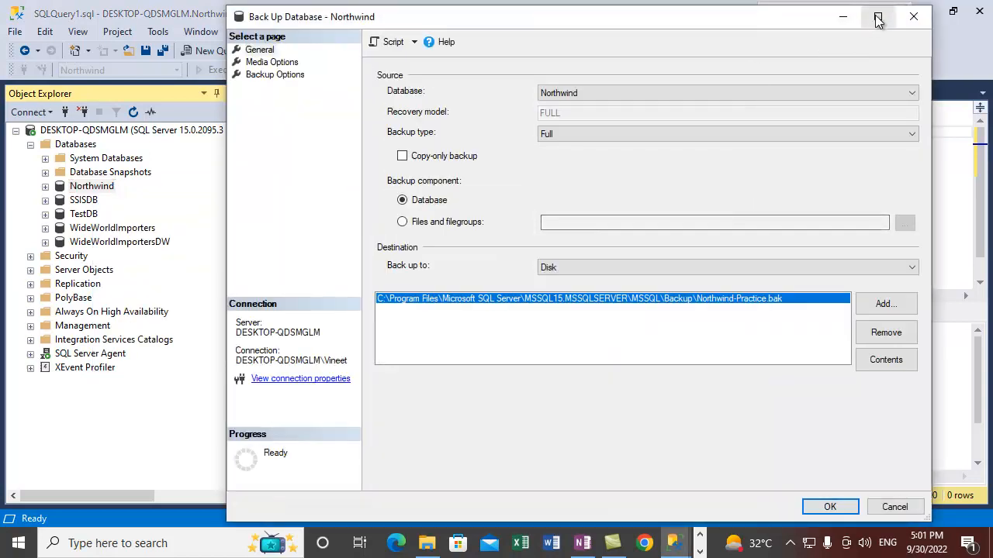
left_click(877, 15)
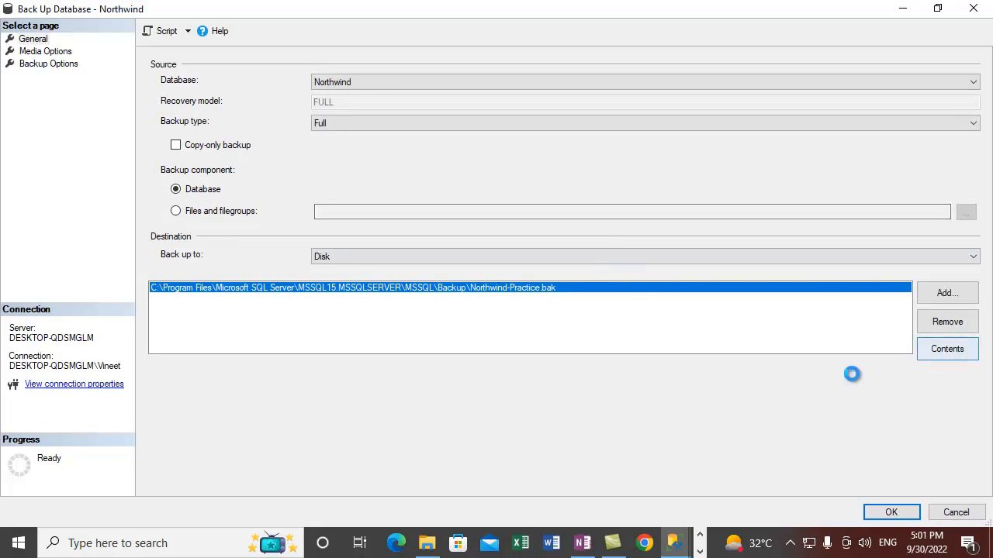
left_click(943, 347)
left_click(473, 274)
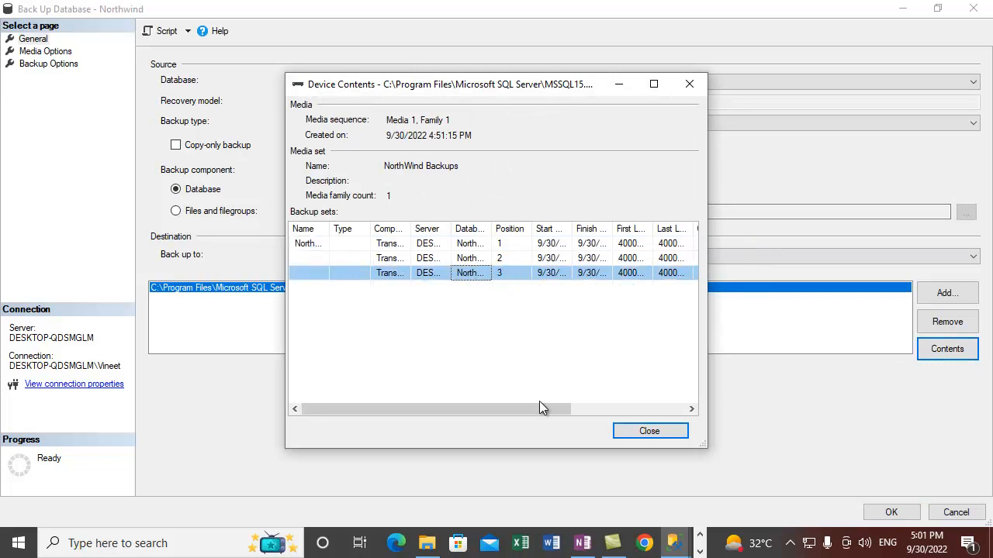
left_click_drag(548, 407, 556, 316)
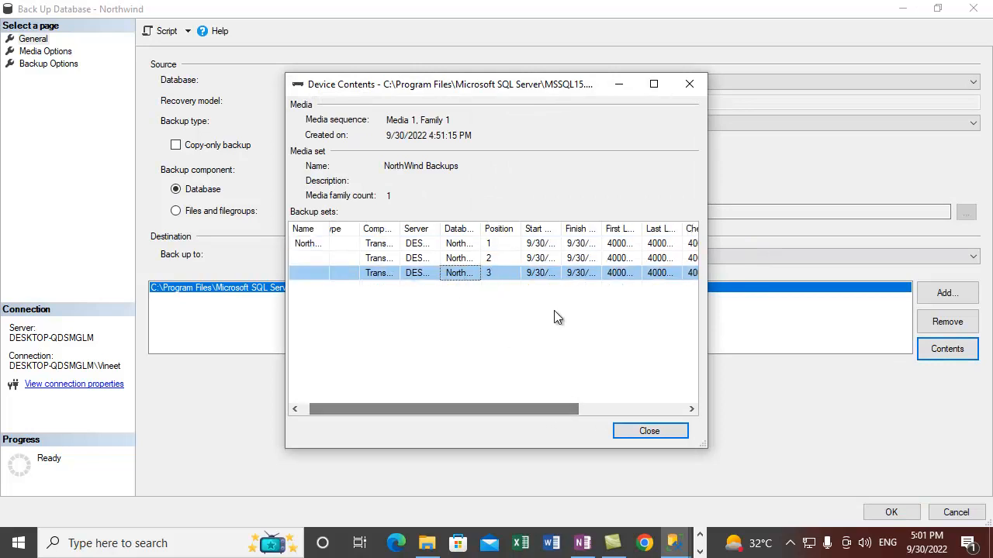
double_click(561, 230)
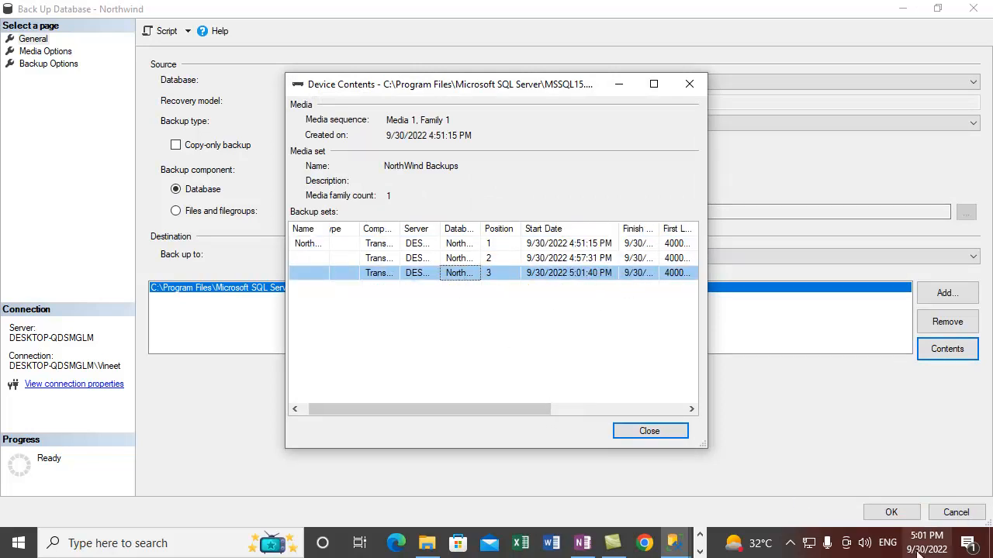
left_click(646, 434)
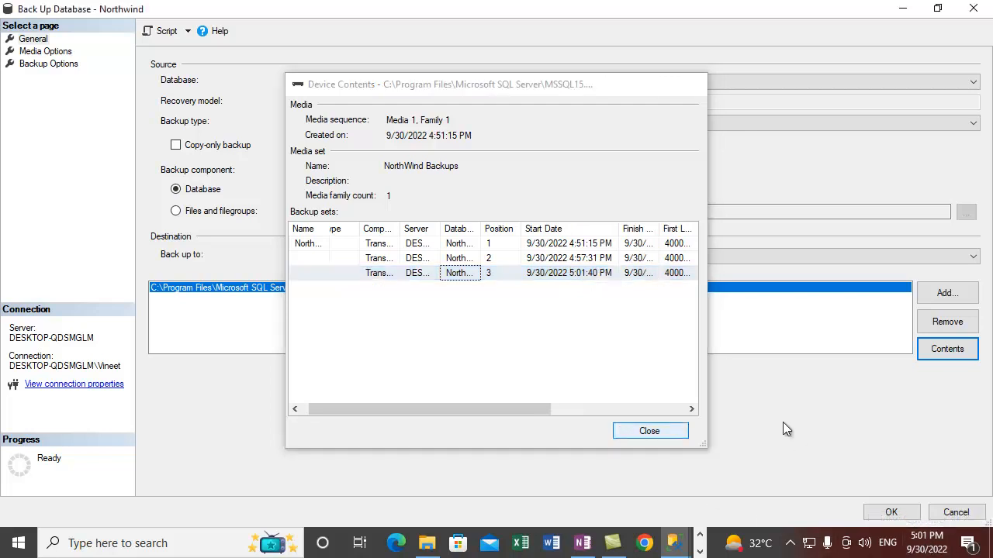
left_click(953, 512)
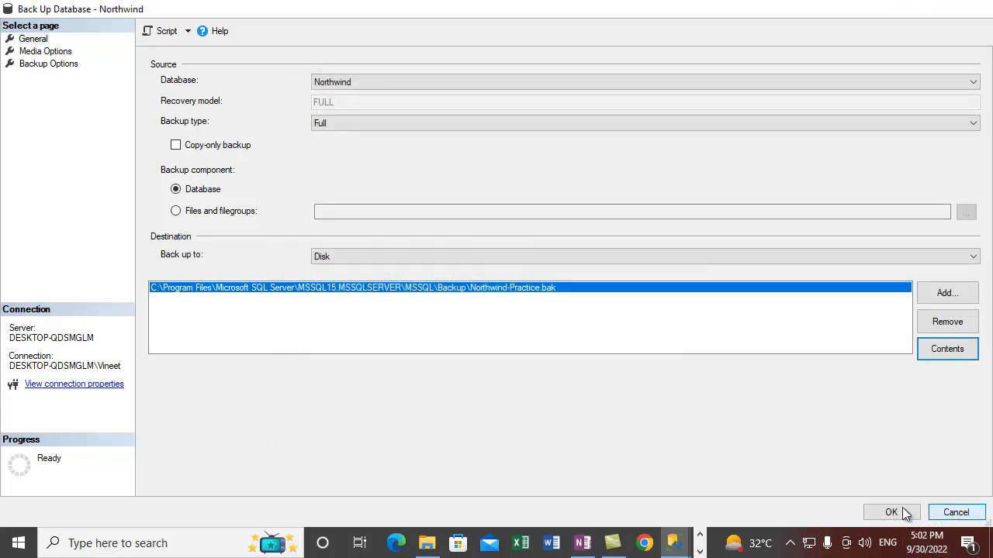
left_click(636, 408)
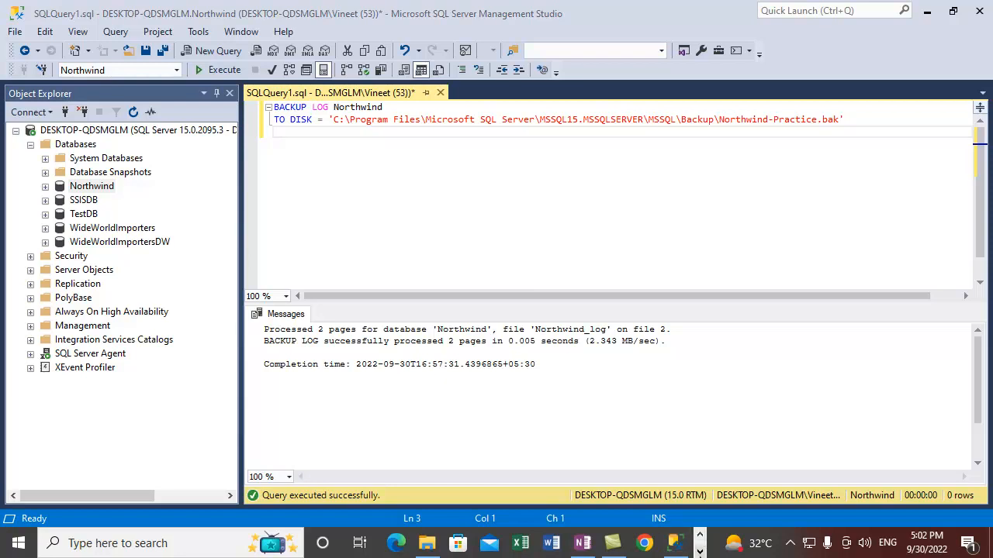
left_click(700, 551)
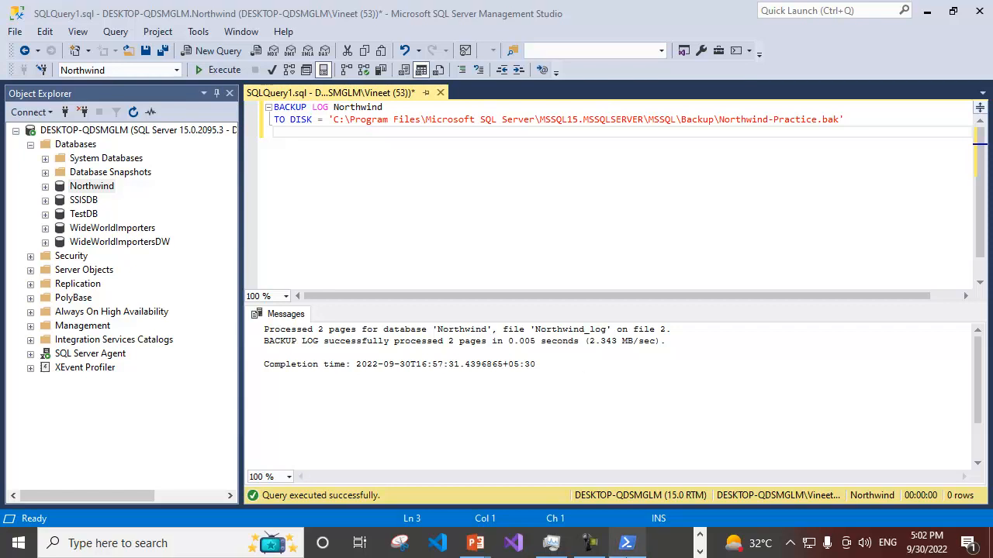
left_click(701, 536)
left_click(700, 550)
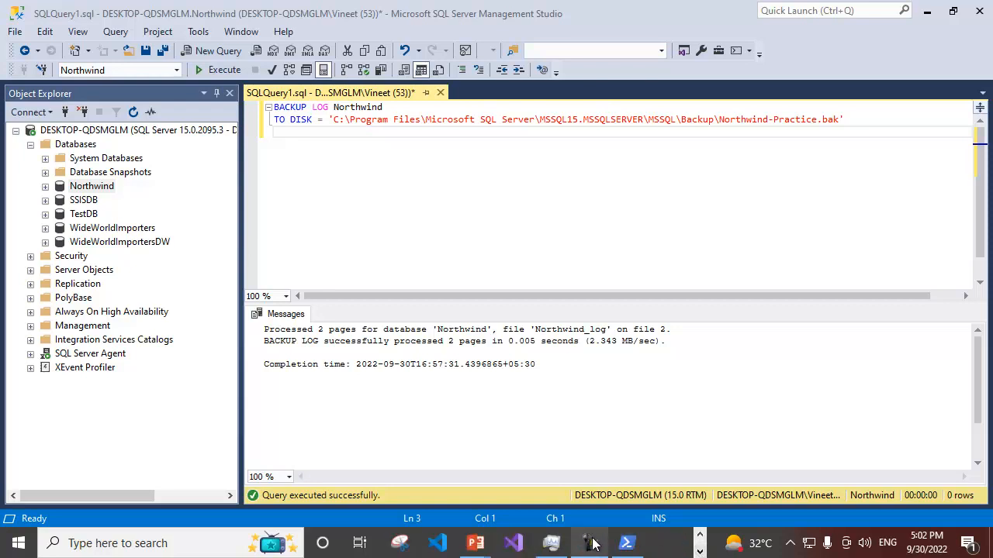